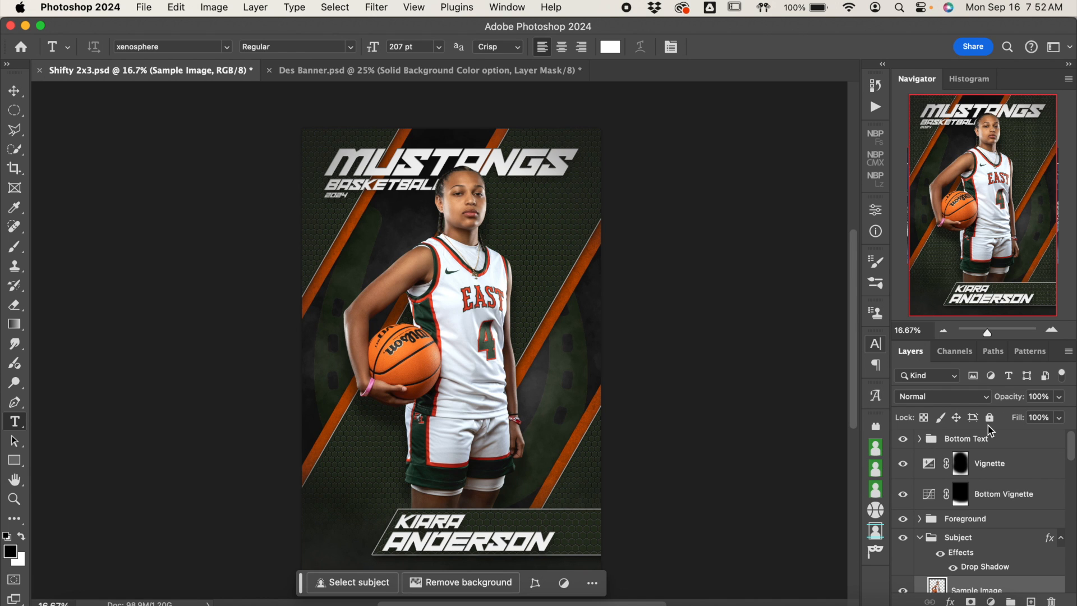
Step: Replace the first name in the poster's bottom nameplate with the new player's first name
left_click(981, 446)
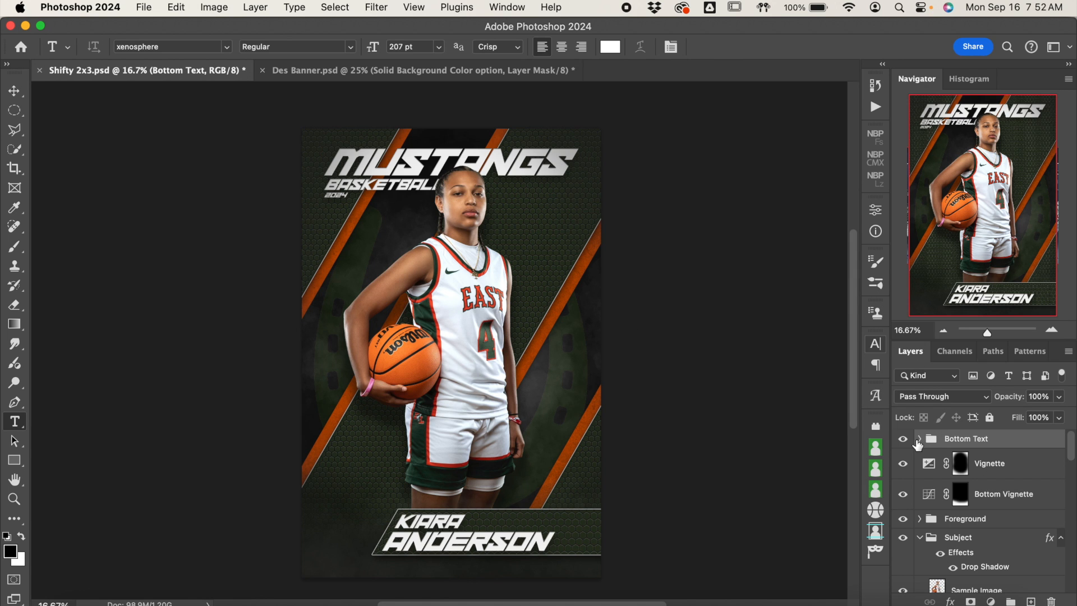
left_click(920, 438)
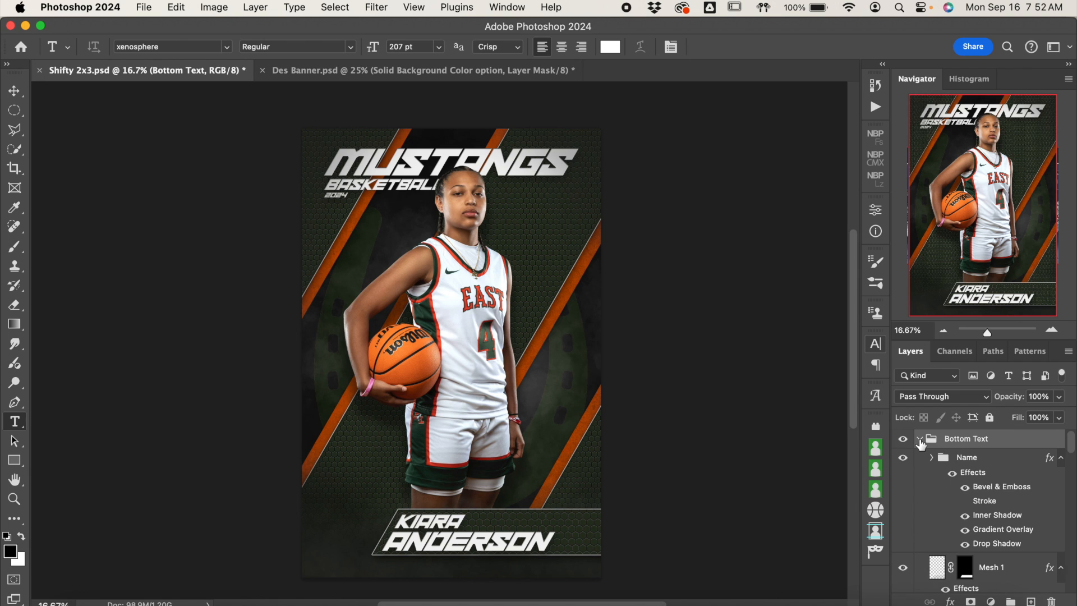
left_click(920, 439)
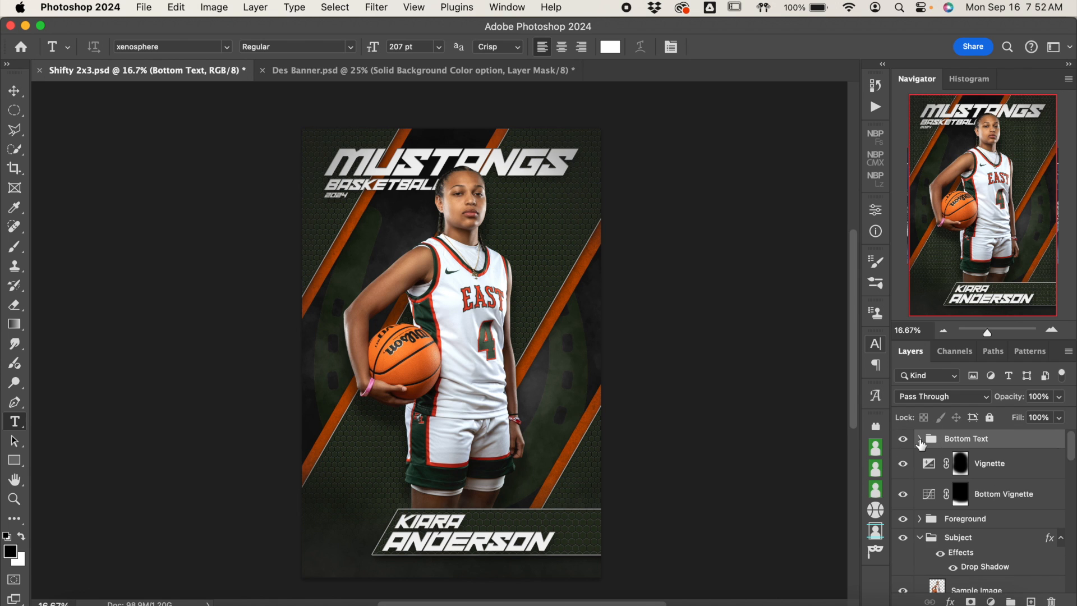
double_click(439, 520)
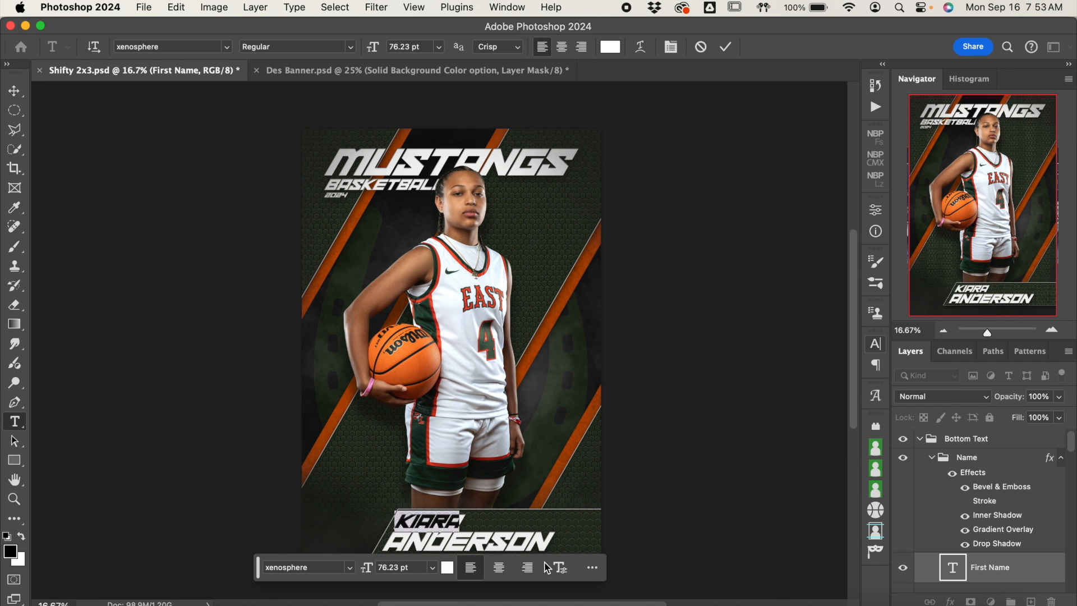
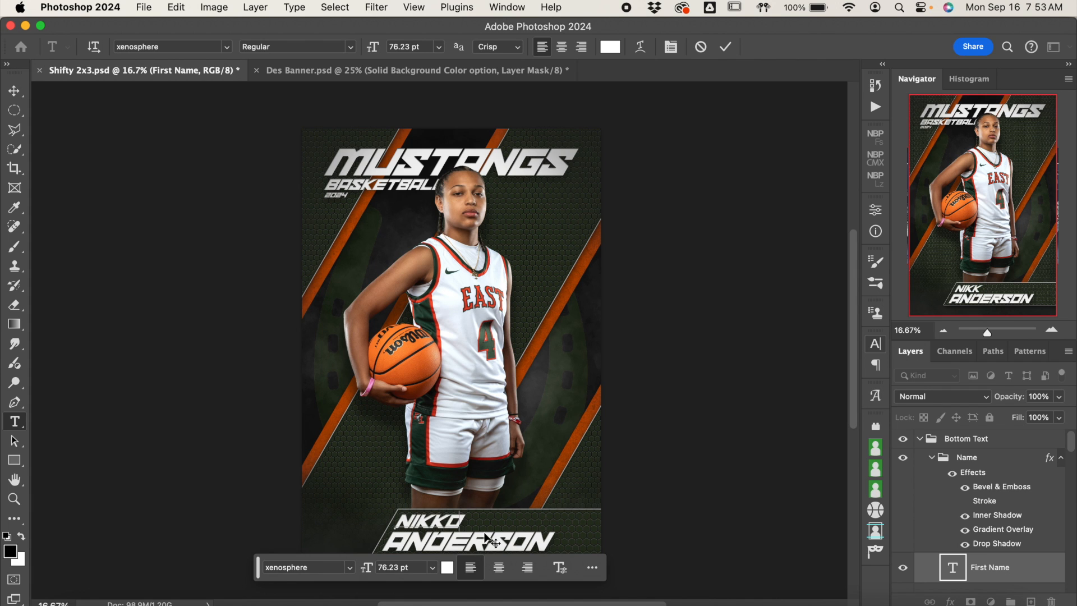
left_click(726, 47)
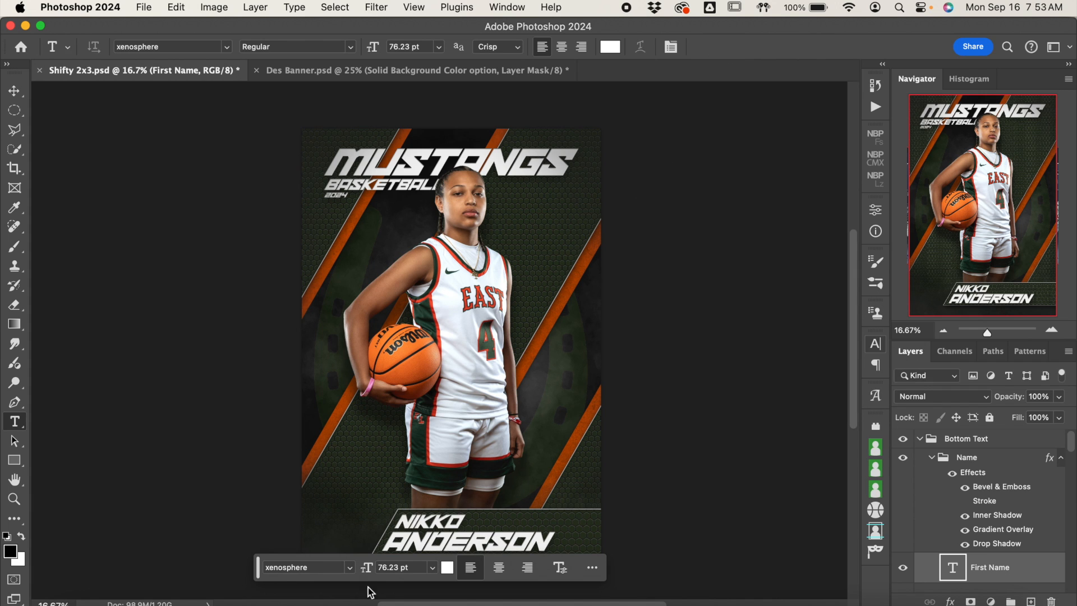
Step: Replace the last name in the poster's bottom nameplate with the new player's last name
left_click(488, 536)
key("ctrl+a")
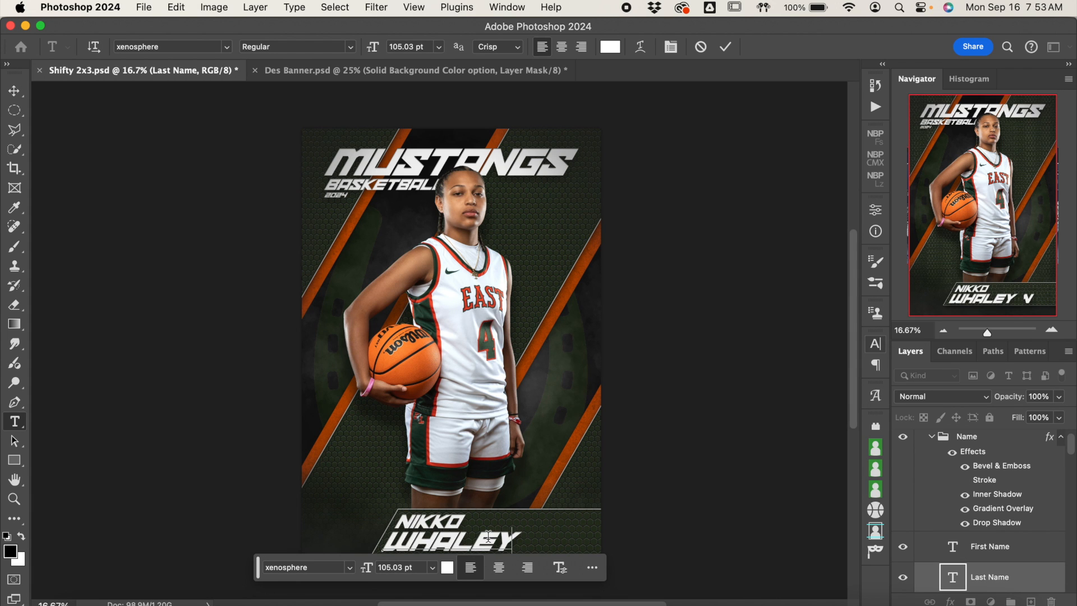
left_click(726, 47)
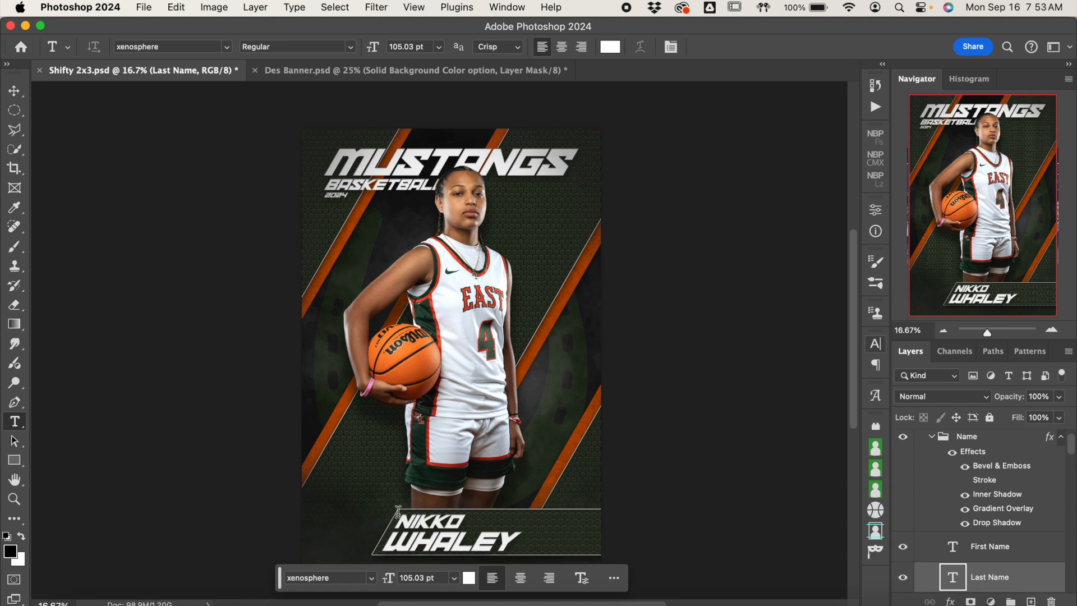
Step: Compare the nameplate text with and without the Name group's layer effects, and collapse the group
left_click(14, 91)
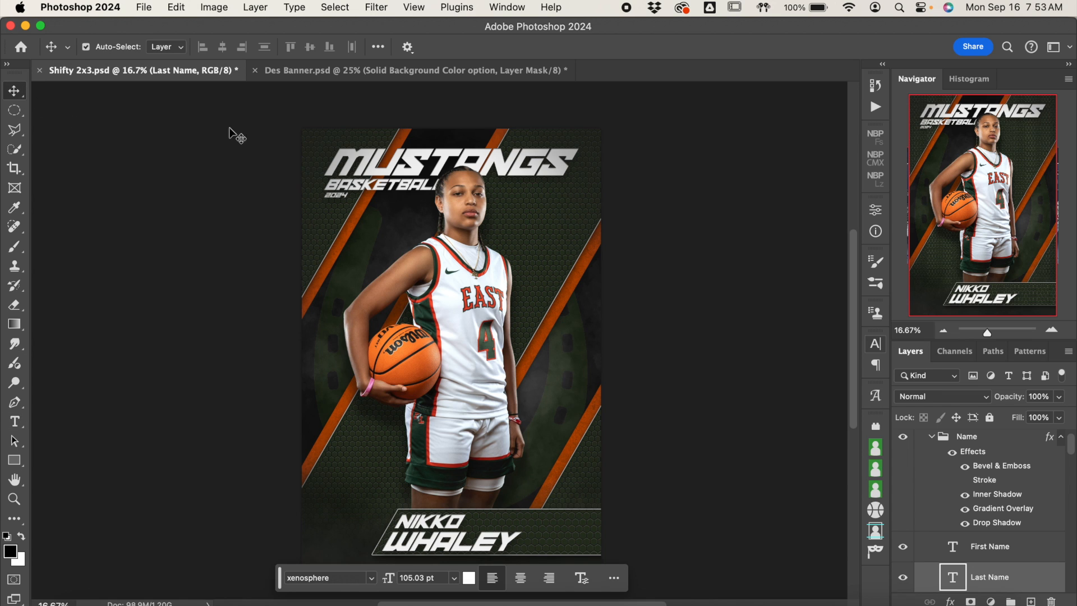
left_click(1047, 476)
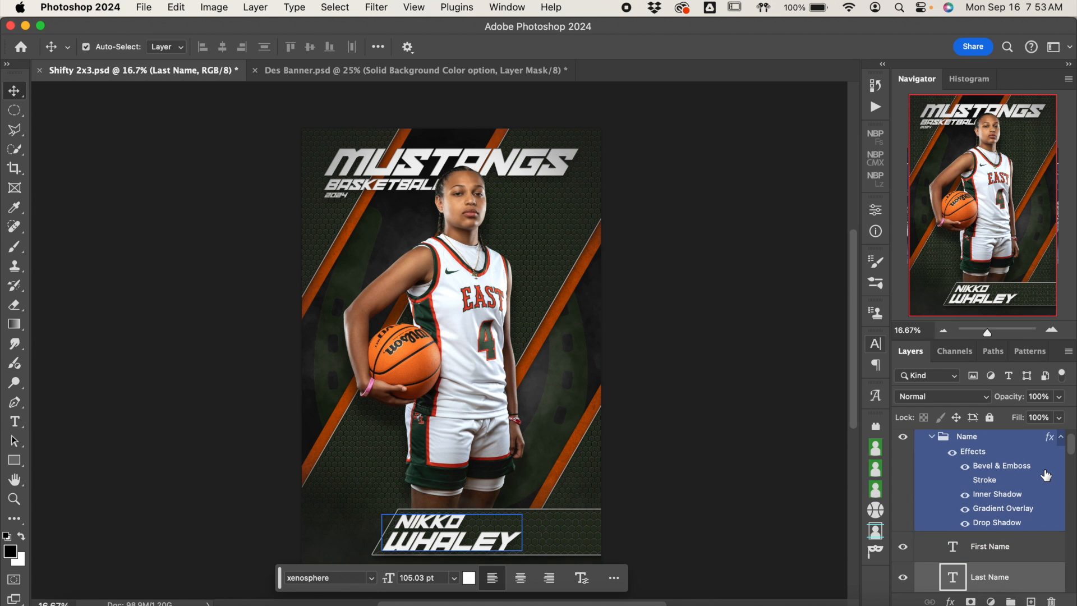
left_click(953, 454)
left_click(953, 453)
left_click(953, 455)
left_click(953, 455)
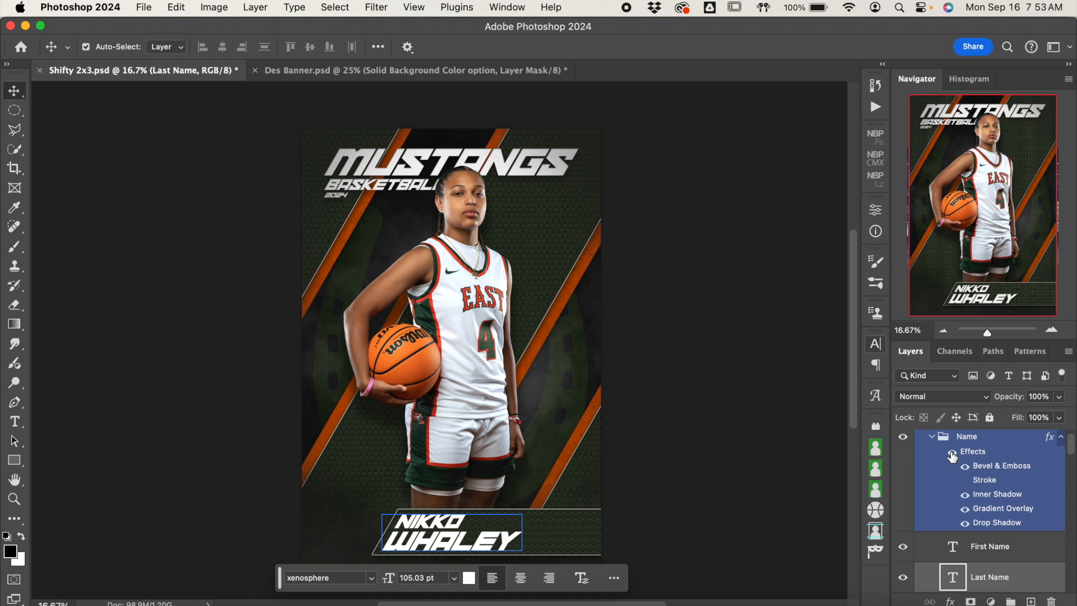
left_click(932, 438)
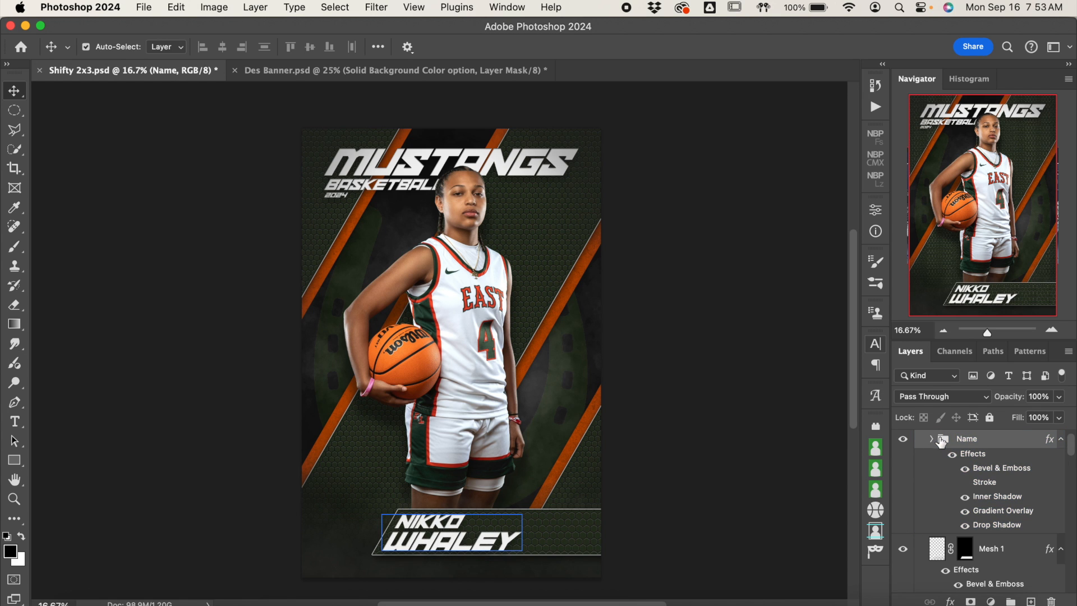
Step: Check the Mesh 1 layer's effect on the nameplate by toggling its visibility, and inspect the nameplate up close
scroll(1001, 507, "down", 3)
left_click(925, 489)
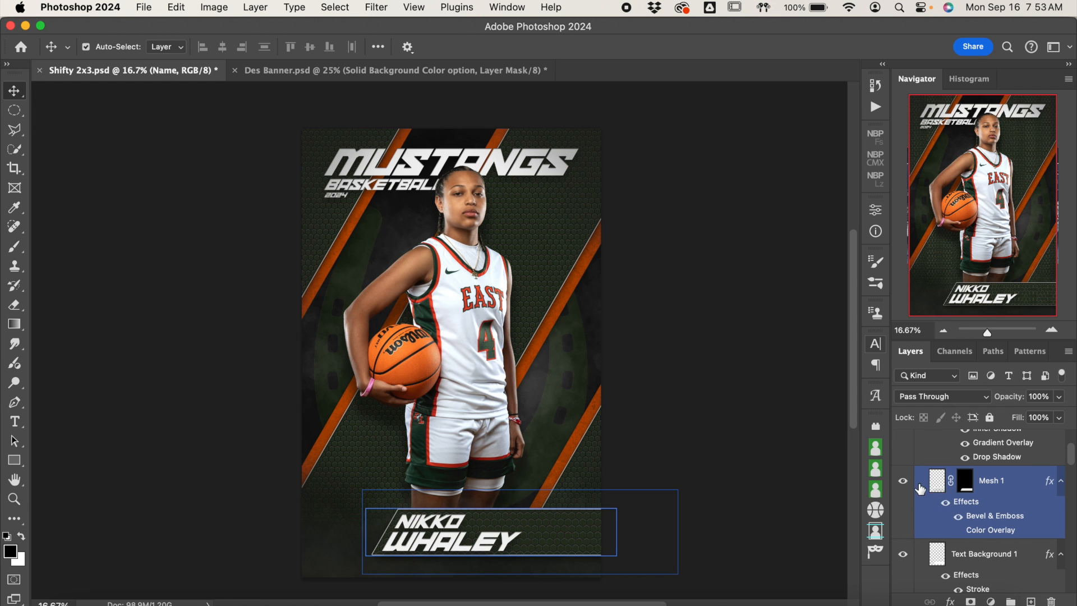
left_click(904, 481)
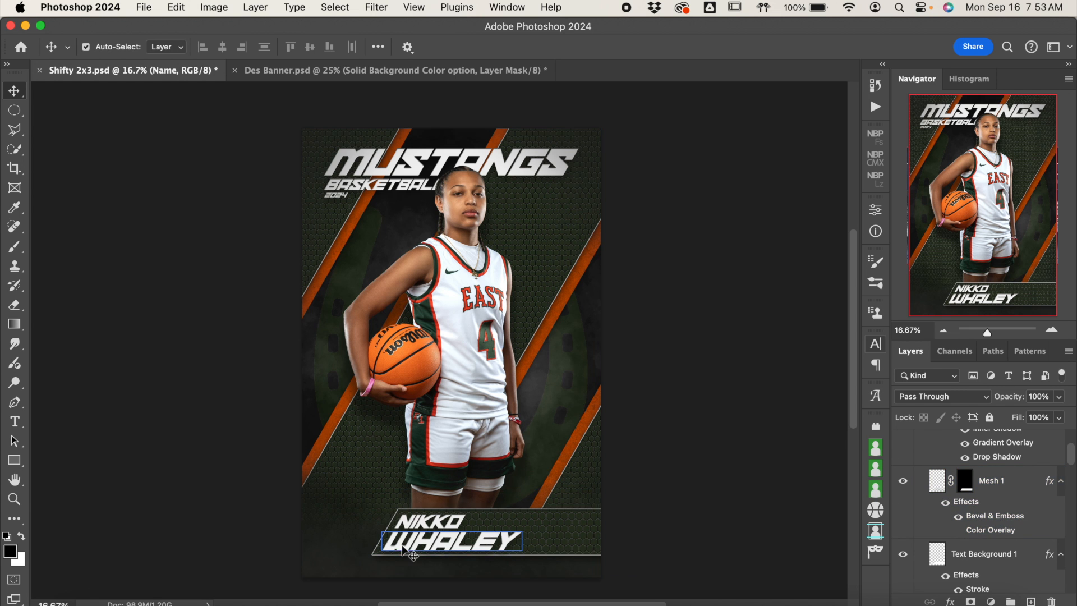
left_click(1052, 329)
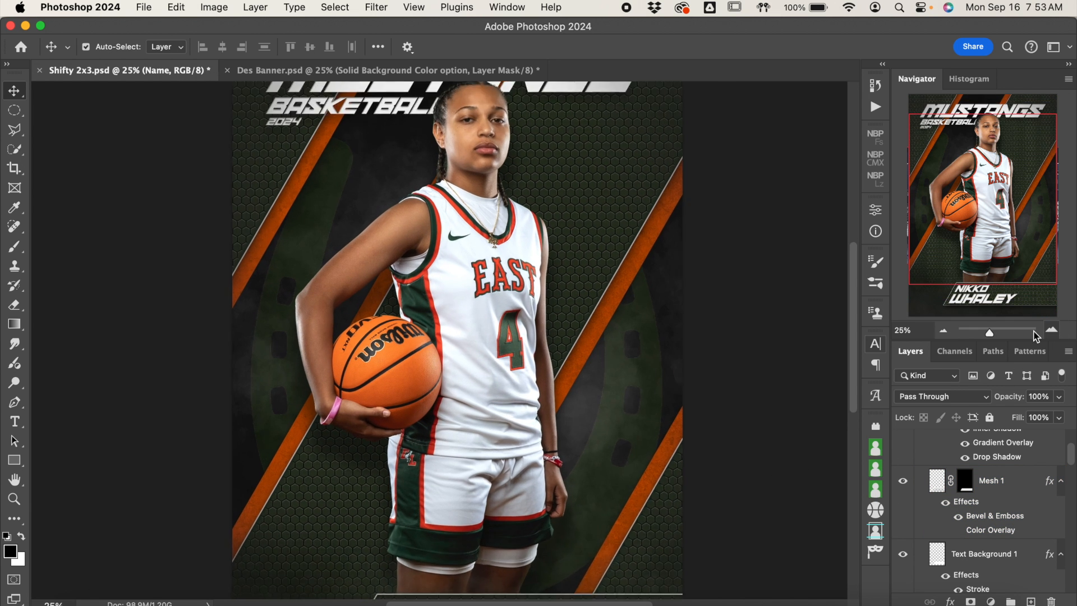
left_click(1051, 330)
scroll(668, 373, "down", 10)
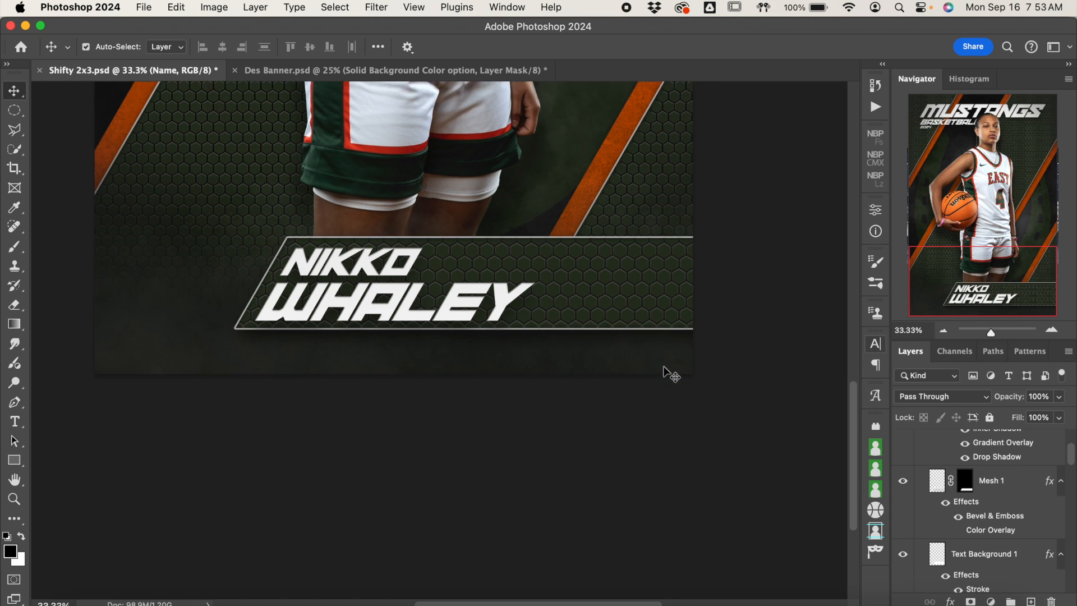
Step: Change the Color Overlay of the Text Background 1 layer to a dark blue
left_click(1008, 514)
scroll(1008, 514, "down", 3)
left_click(1008, 513)
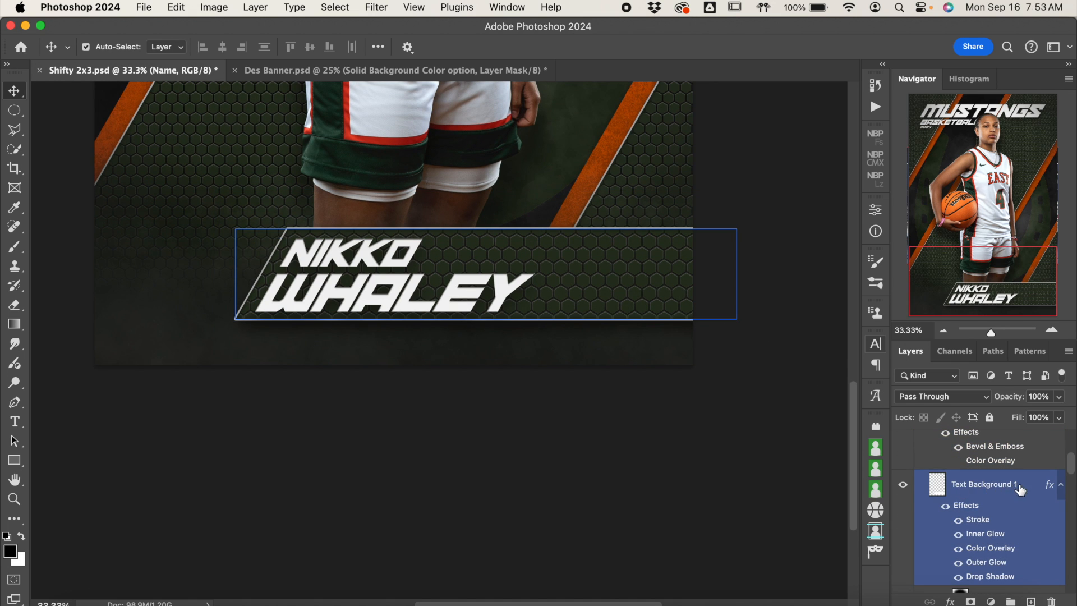
left_click(1004, 550)
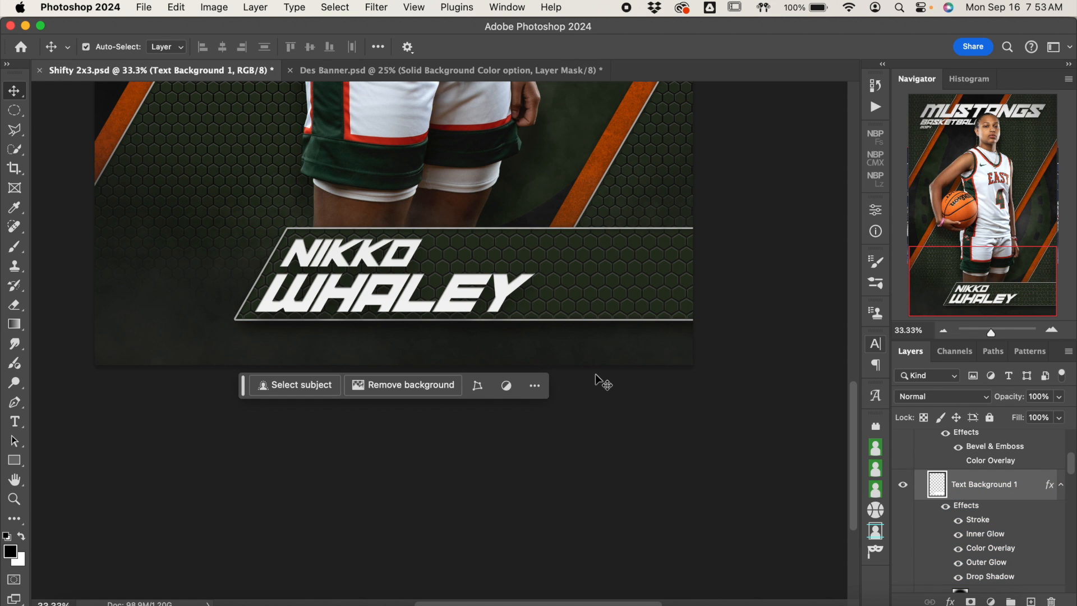
scroll(595, 373, "up", 3)
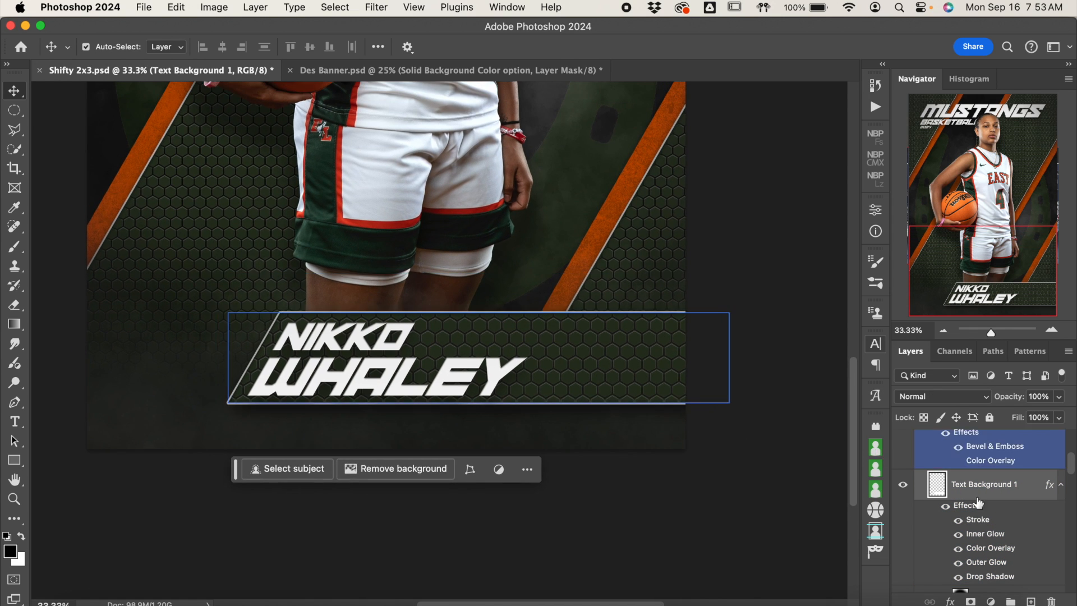
double_click(1016, 548)
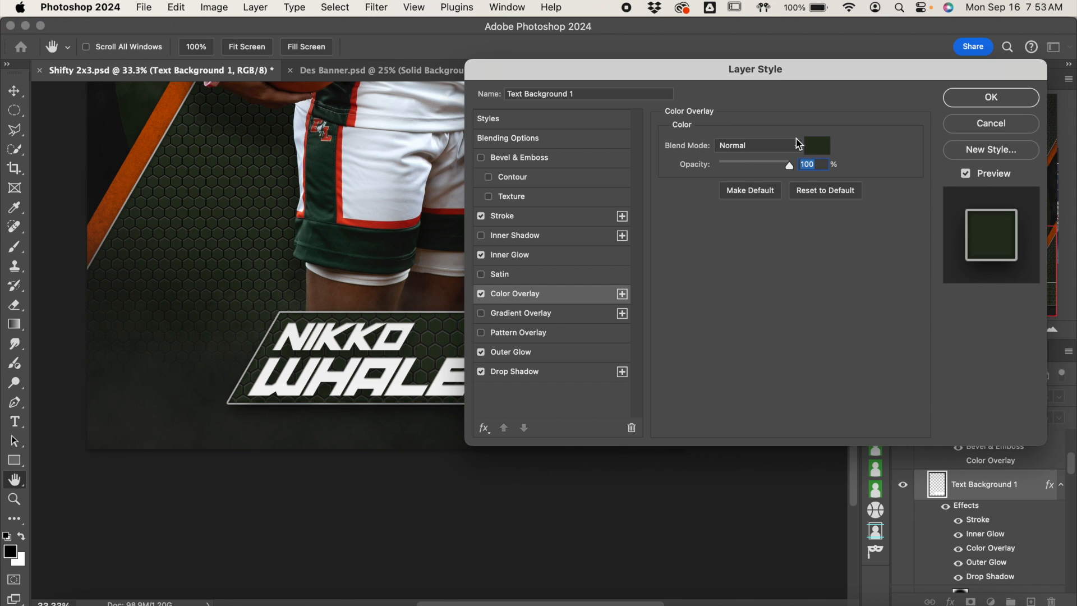
left_click(819, 151)
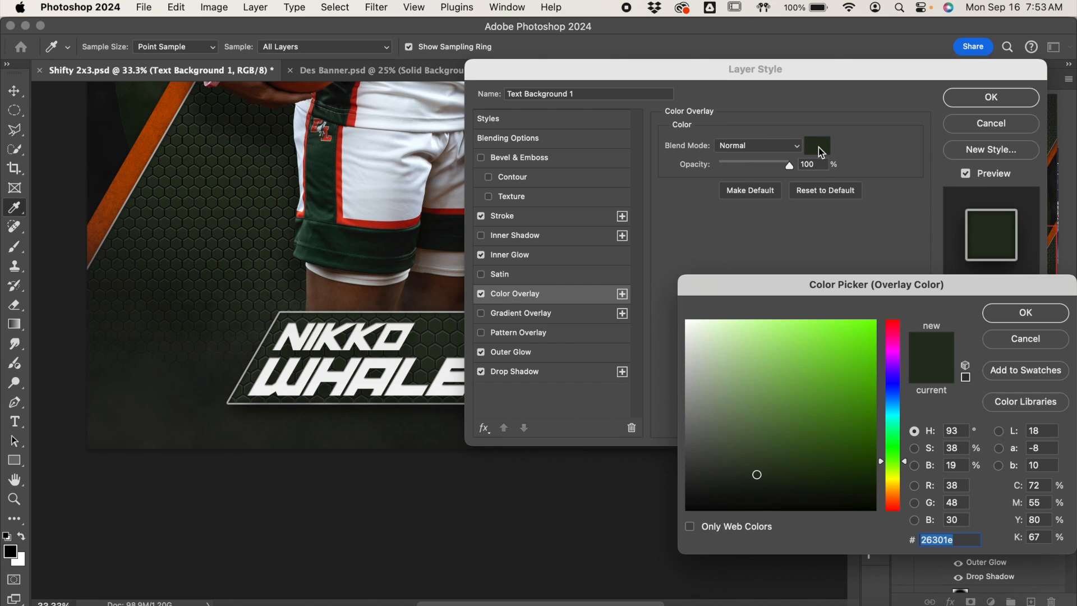
left_click(896, 387)
left_click(857, 431)
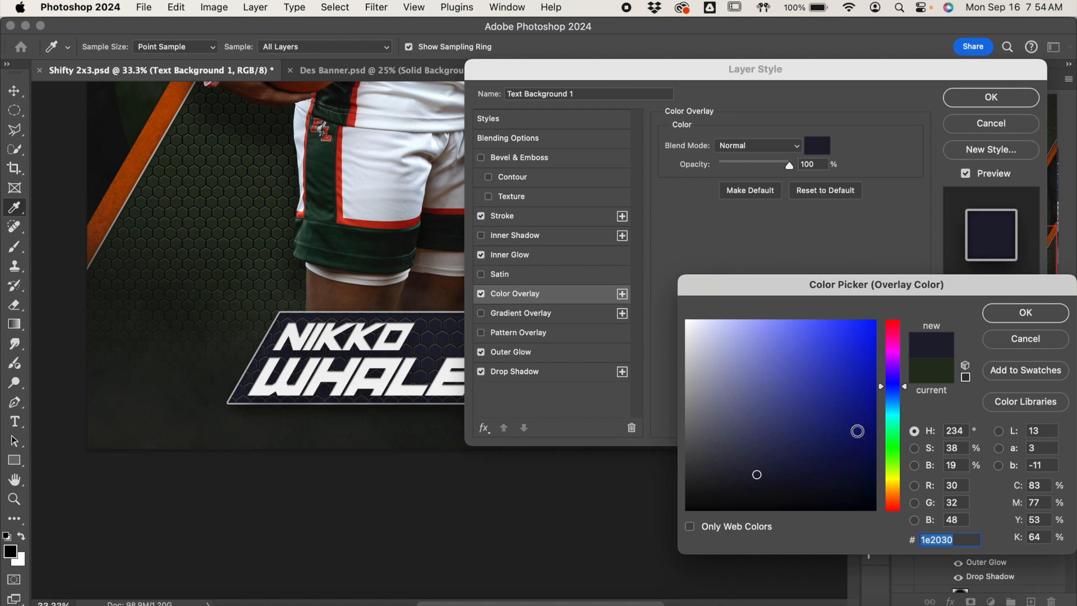
left_click(843, 429)
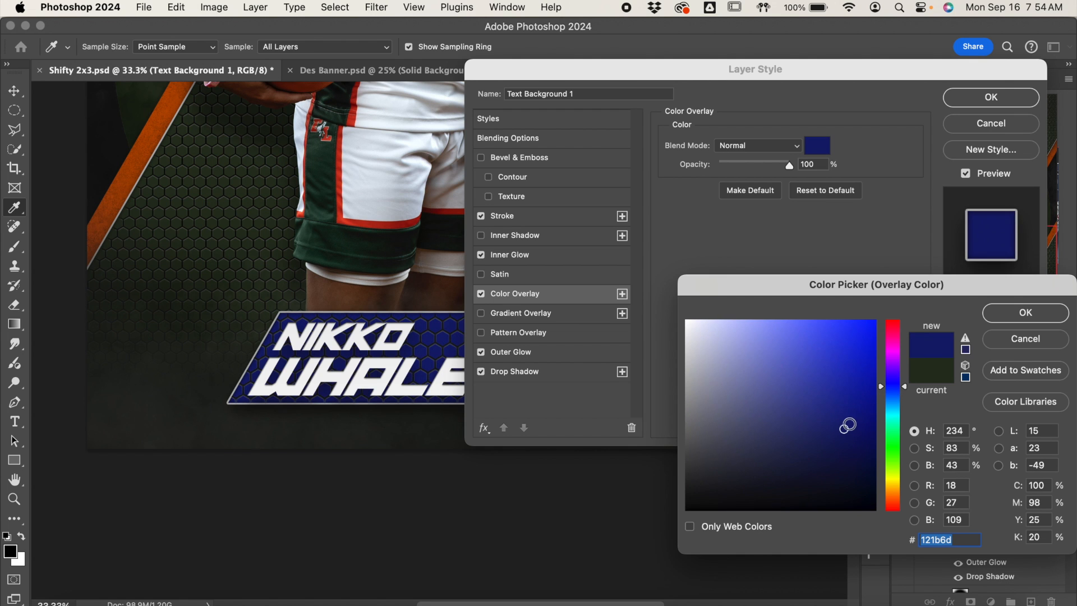
left_click(847, 434)
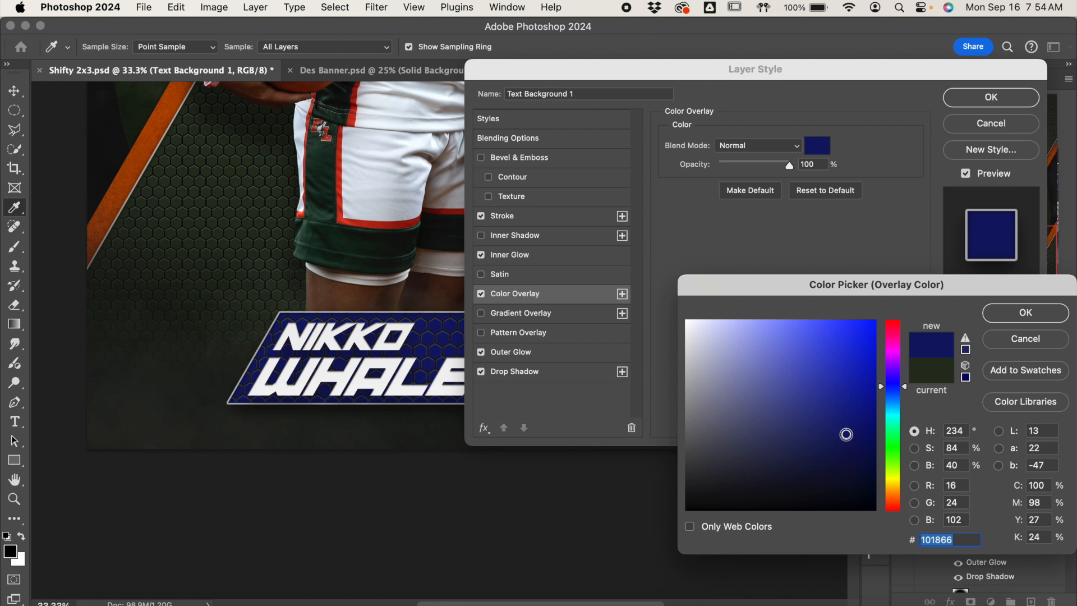
left_click_drag(845, 438, 843, 432)
left_click(842, 434)
left_click(1022, 317)
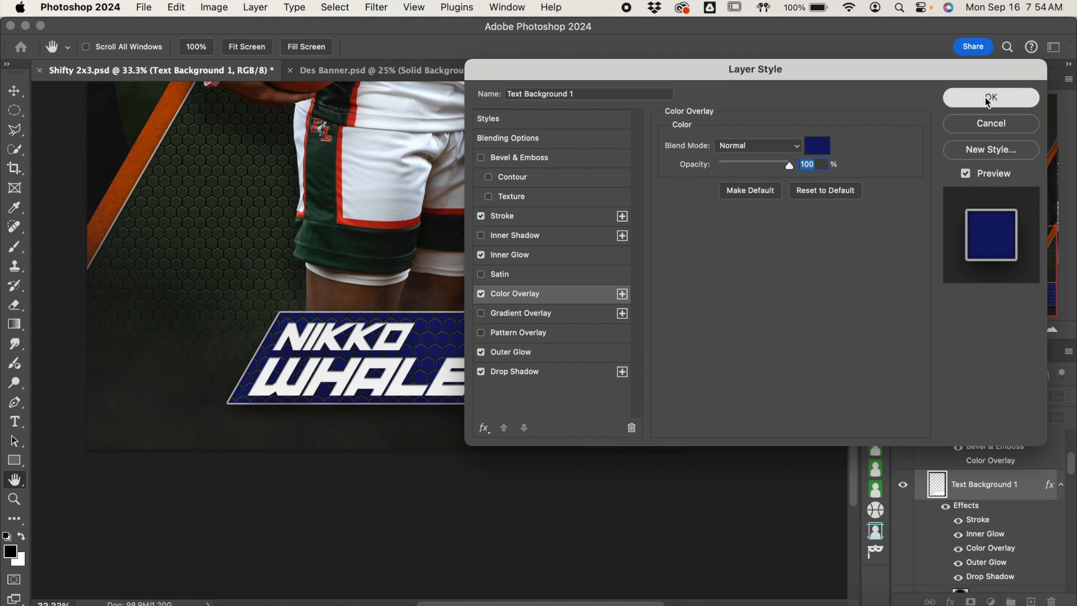
left_click(991, 97)
Step: Compare the nameplate background with its Stroke effect hidden and shown
scroll(739, 317, "up", 3)
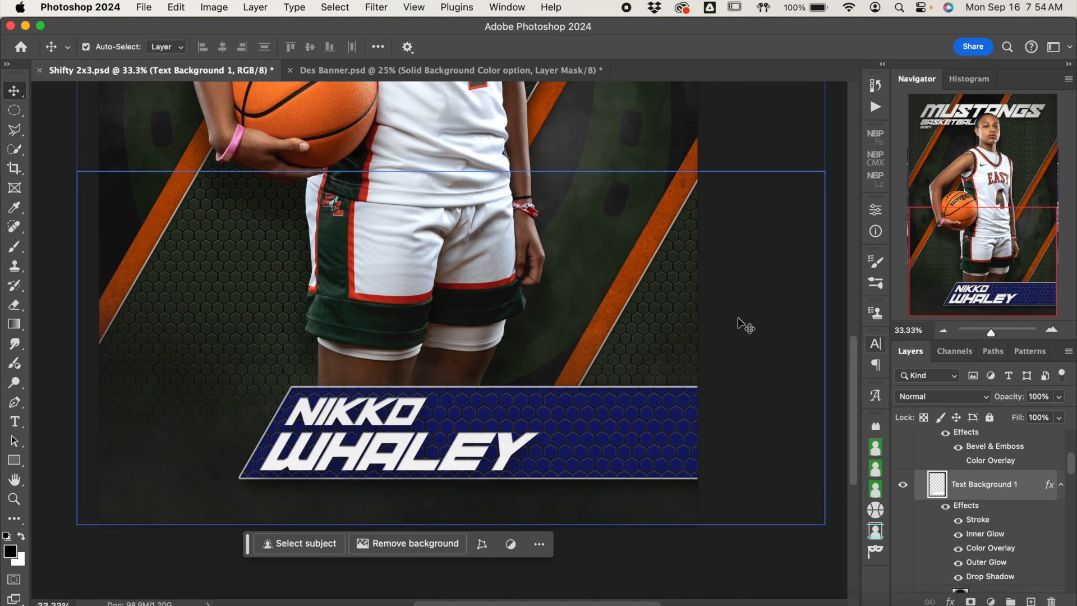
left_click(944, 332)
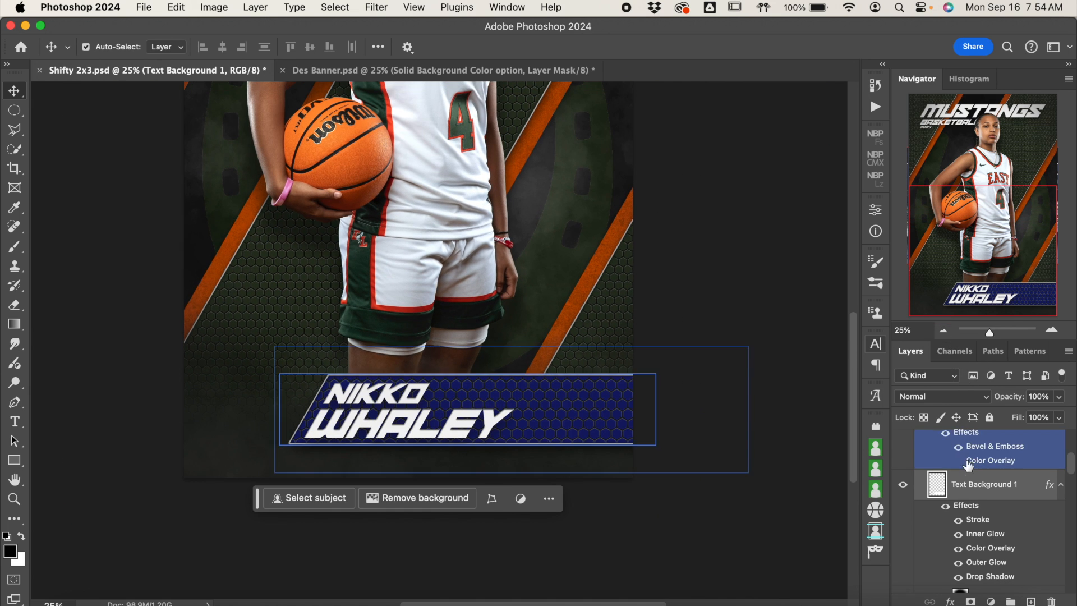
scroll(965, 482, "down", 2)
scroll(973, 487, "down", 1)
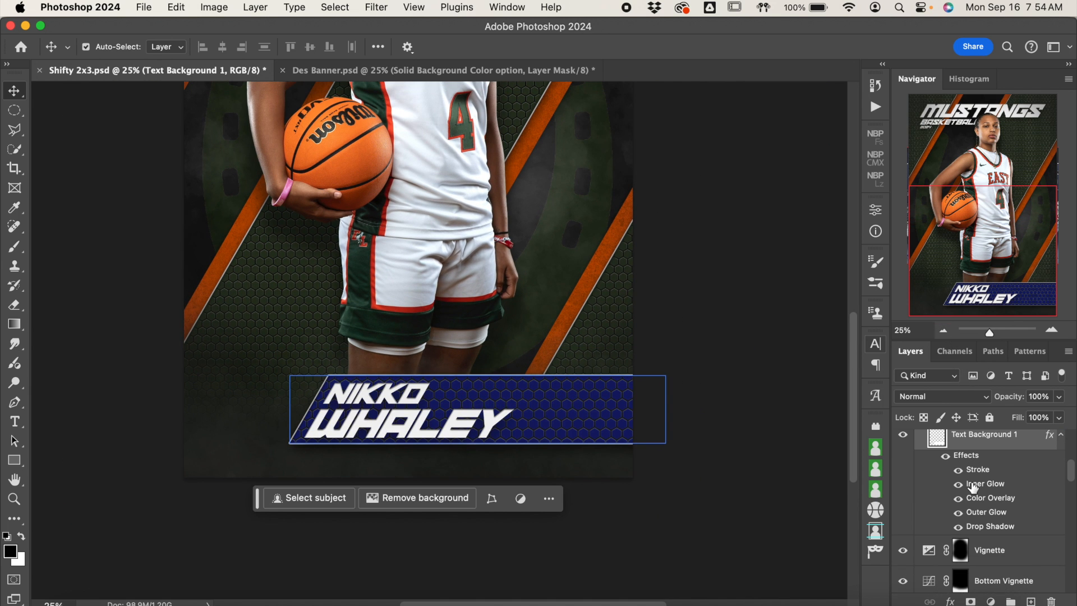
left_click(958, 470)
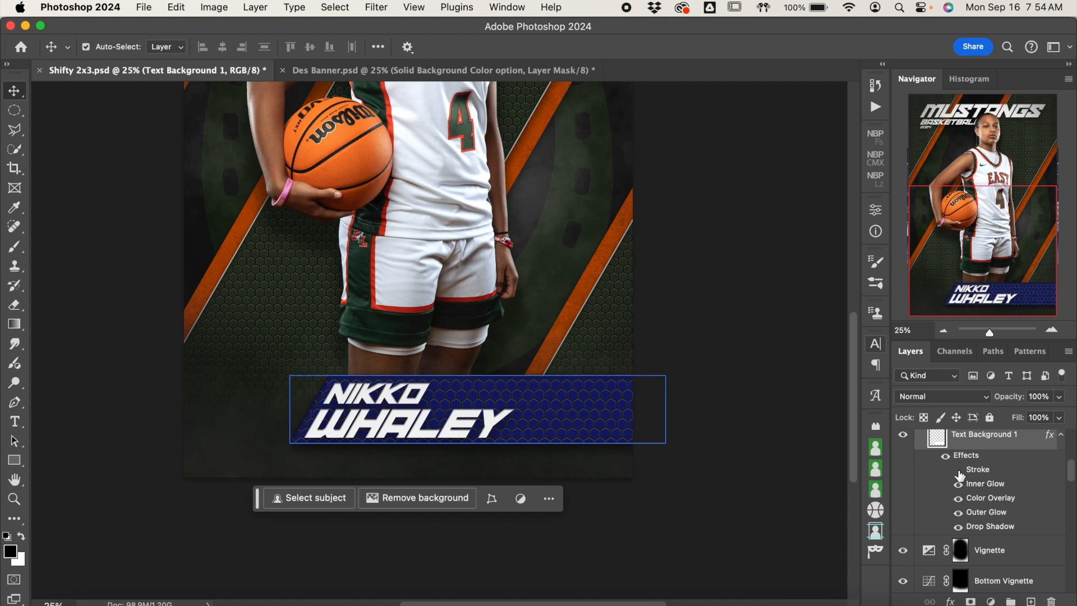
left_click(958, 471)
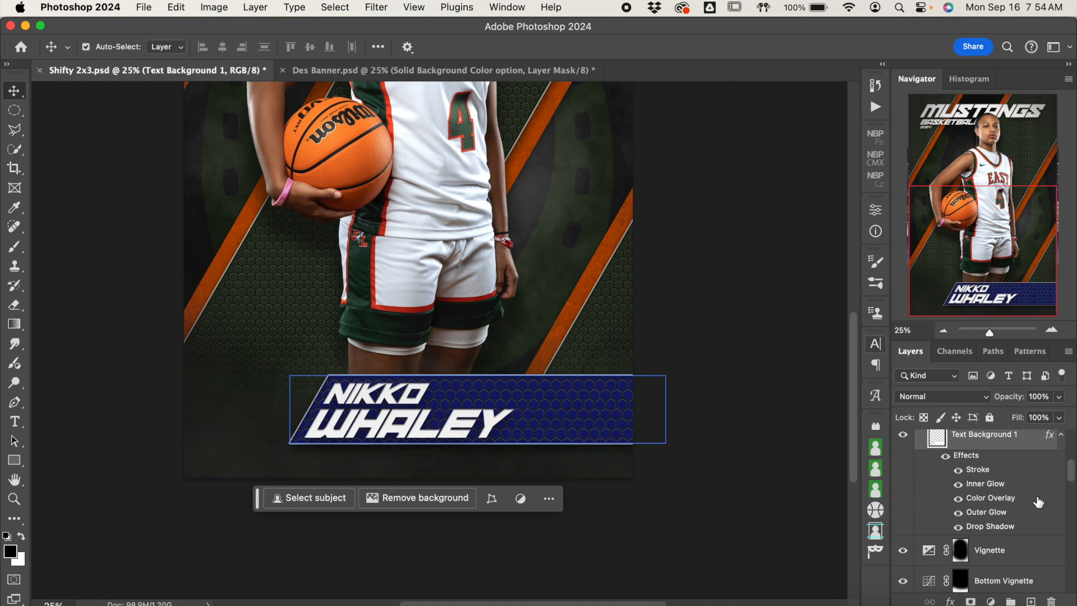
Step: Review the Stroke settings and stroke color of Text Background 1, keeping the existing values
double_click(998, 476)
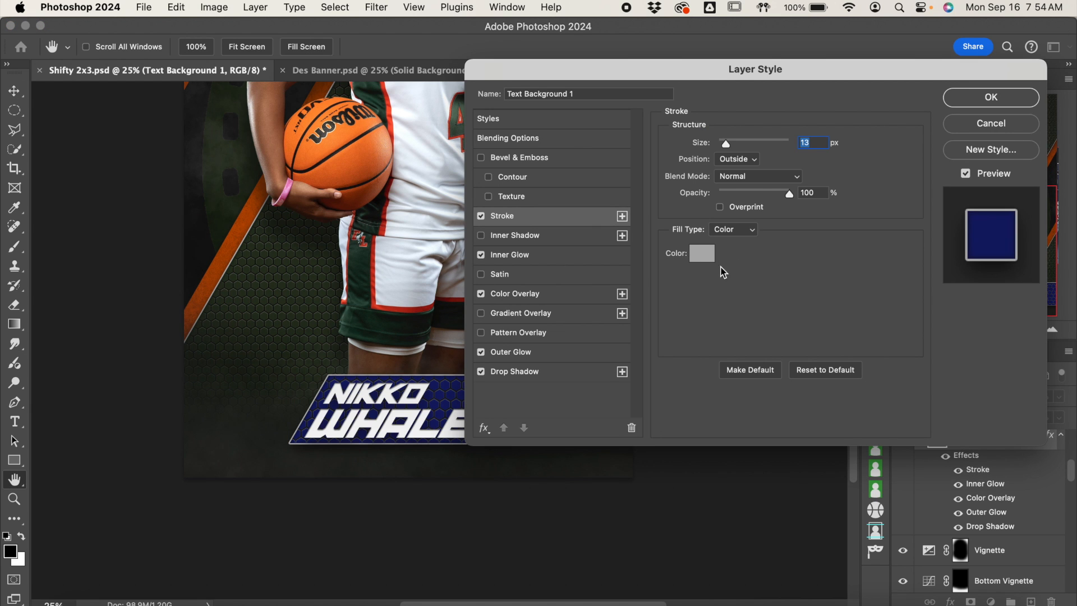
left_click(703, 256)
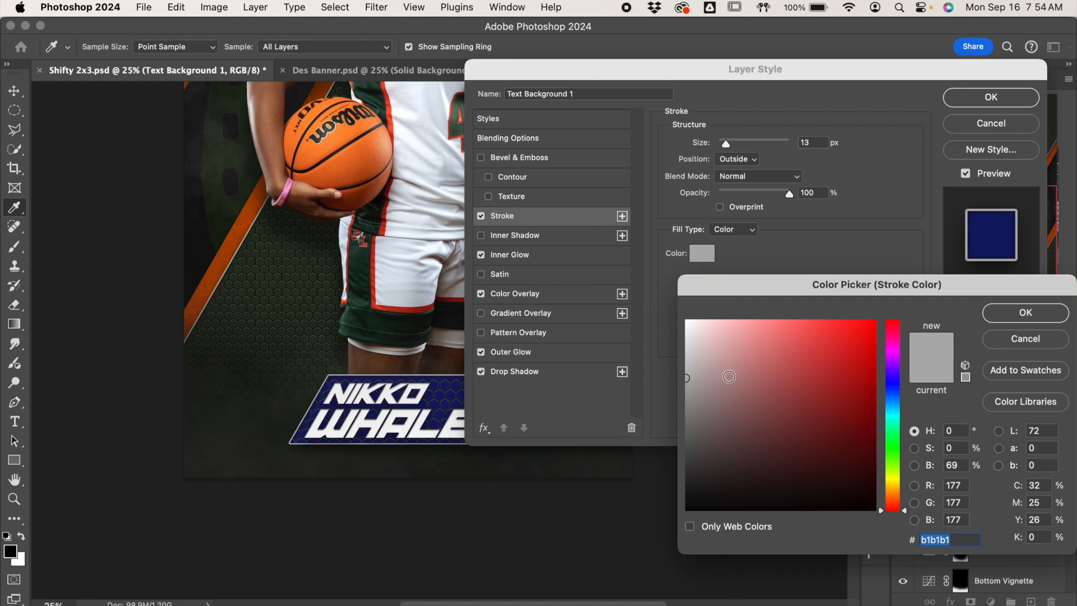
left_click(1026, 312)
left_click(991, 99)
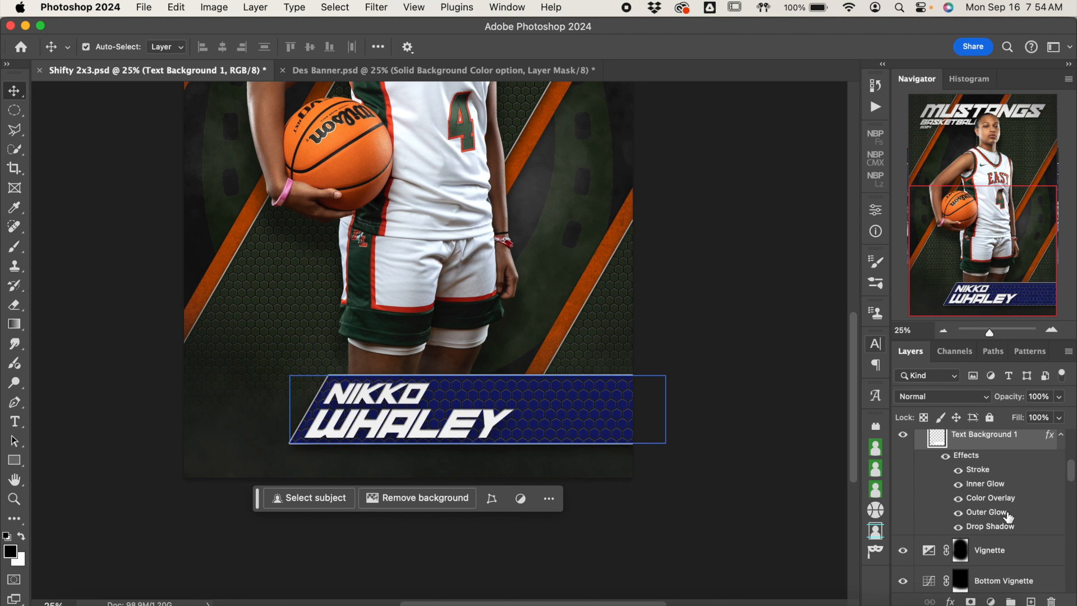
Step: Collapse the Bottom Text layer group
scroll(1008, 516, "down", 4)
scroll(1019, 512, "up", 7)
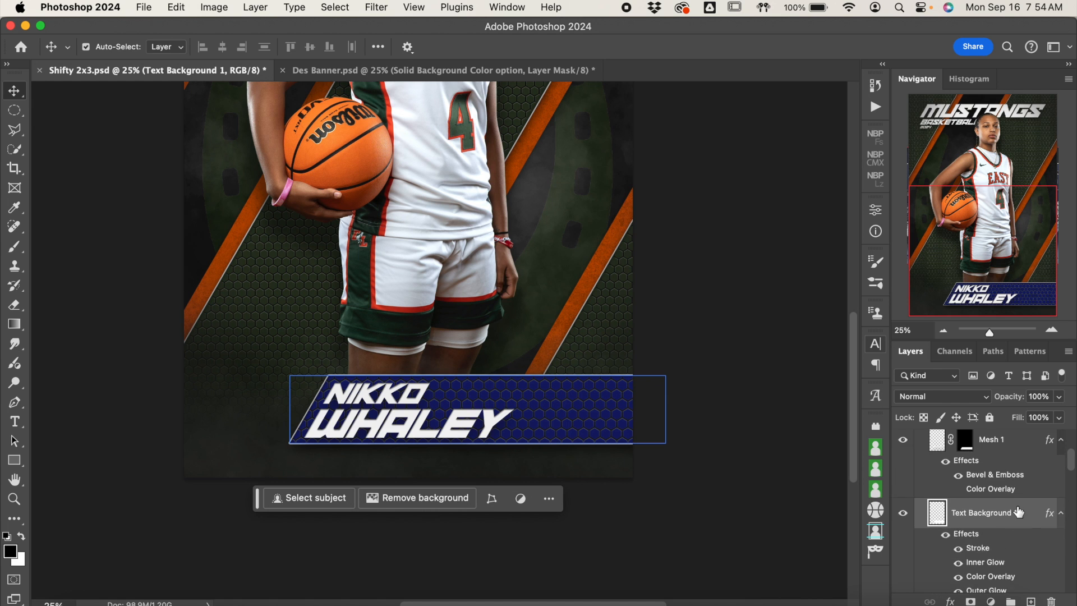
scroll(1018, 511, "up", 4)
left_click(990, 496)
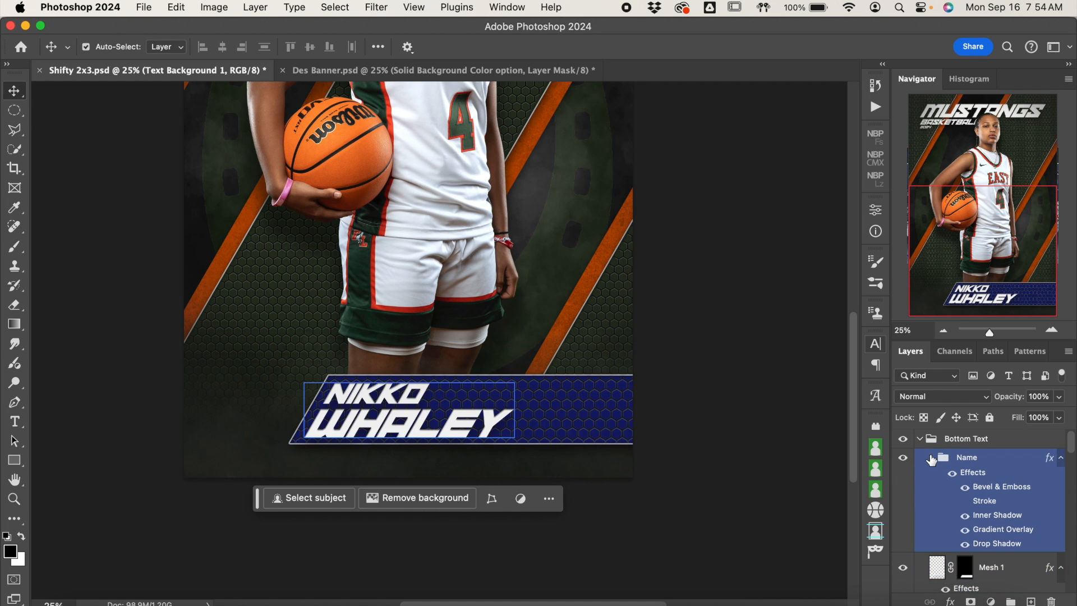
left_click(932, 459)
left_click(921, 439)
left_click(991, 474)
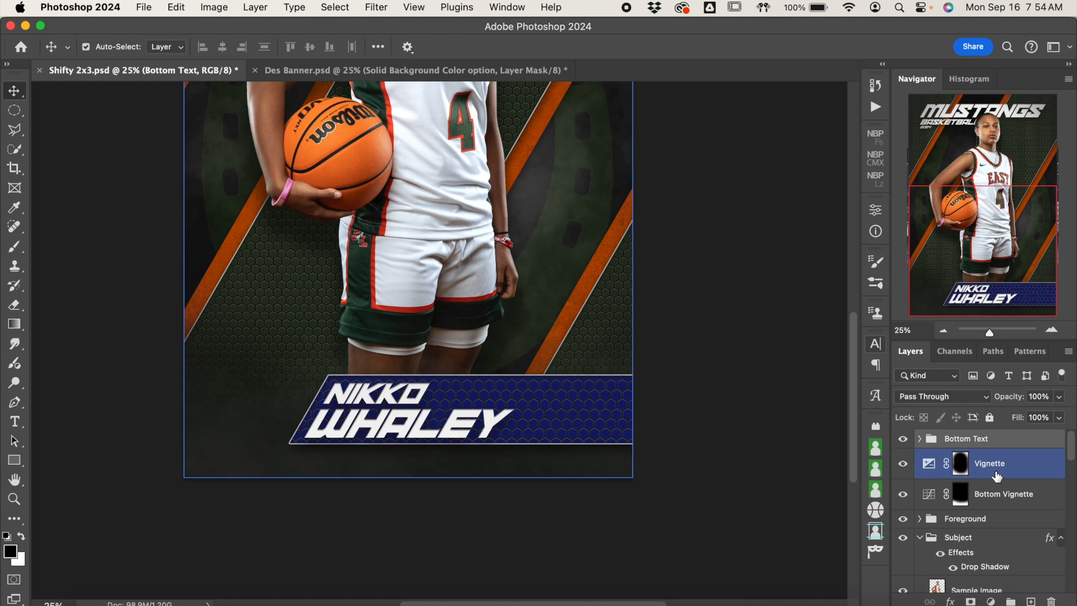
Step: Change the Foreground Color fill in the Foreground group to a very dark navy, 080b2d, starting from the nameplate blue 131b67
left_click(1003, 519)
left_click(932, 520)
left_click(920, 519)
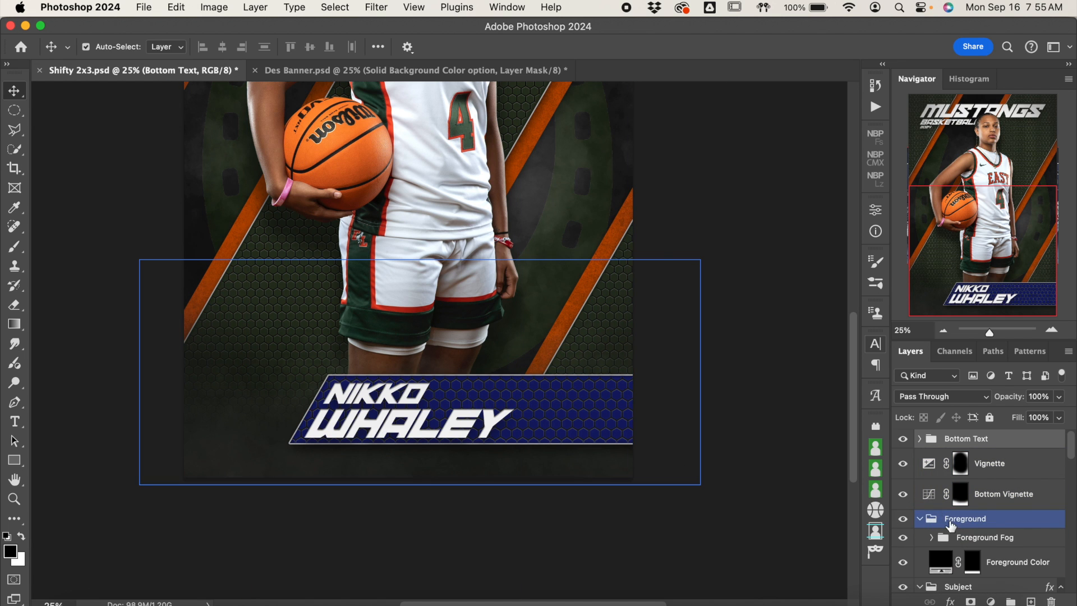
scroll(990, 527, "down", 2)
left_click(942, 509)
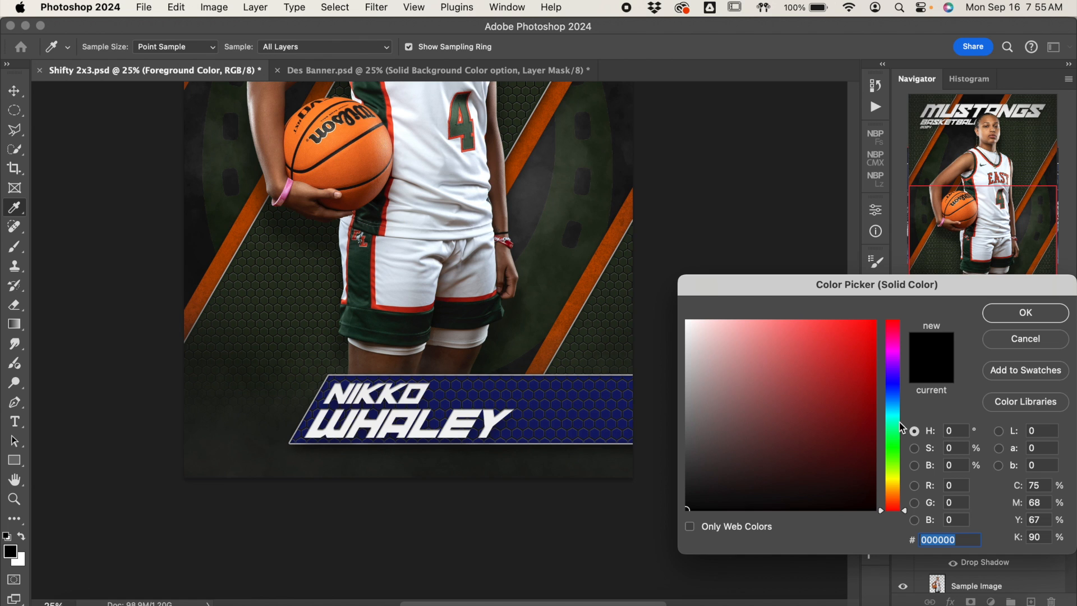
type("131b67")
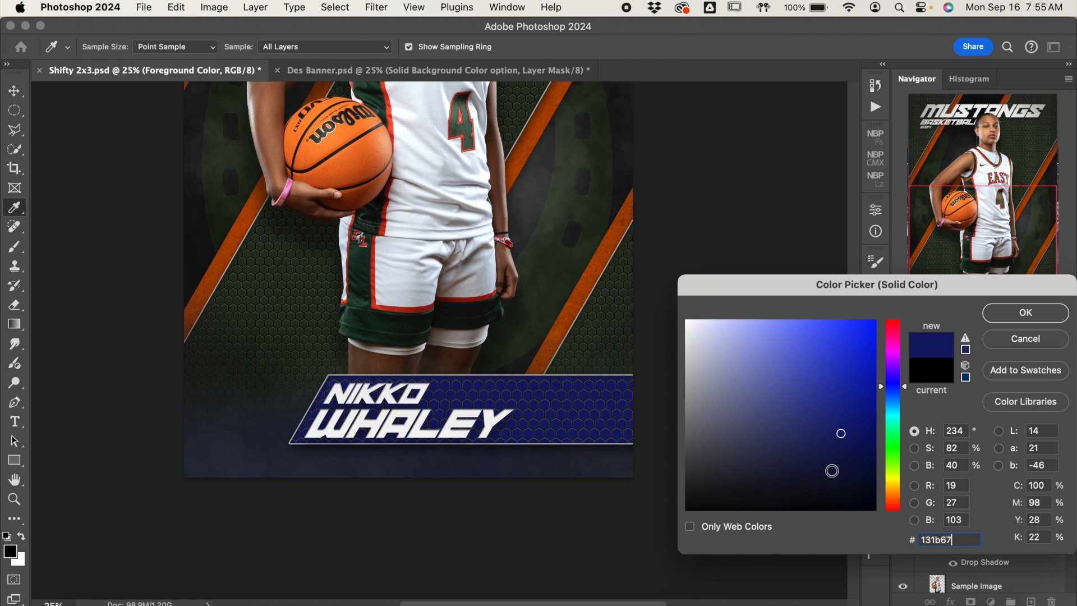
left_click(842, 465)
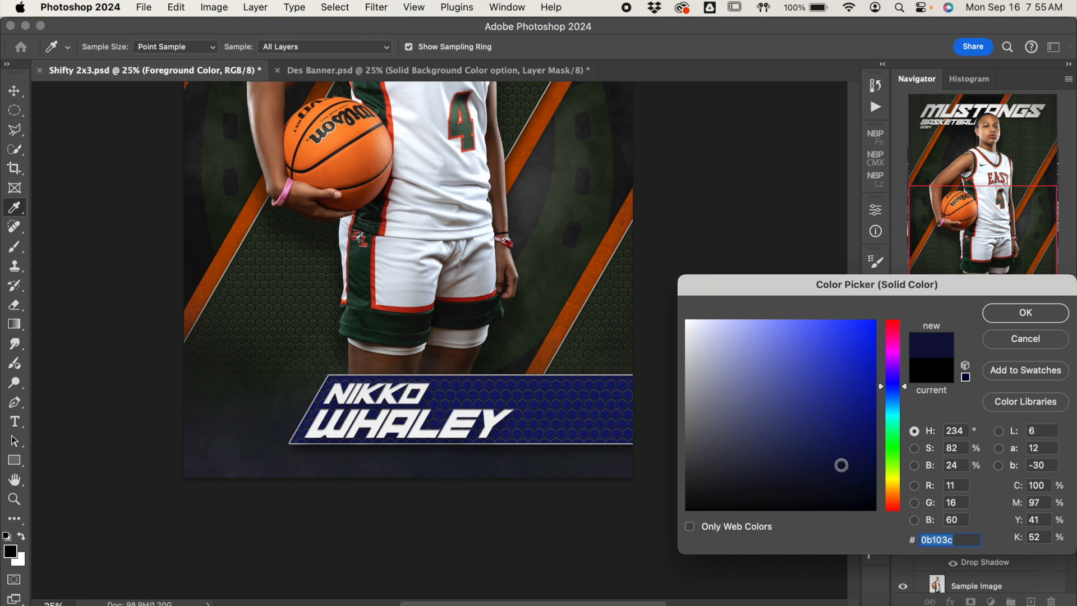
left_click_drag(841, 465, 843, 476)
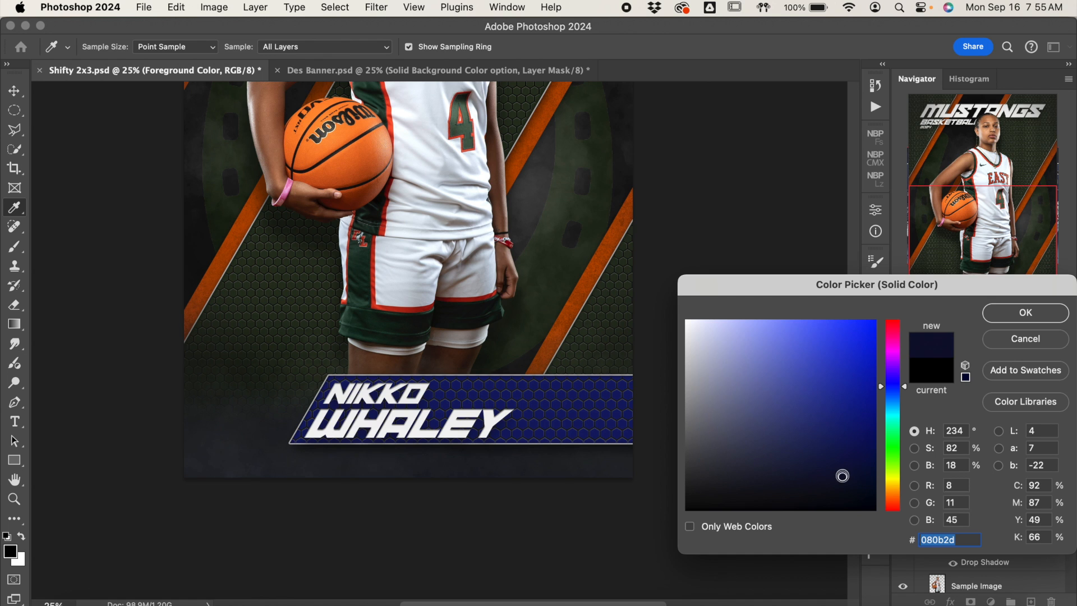
left_click(1025, 314)
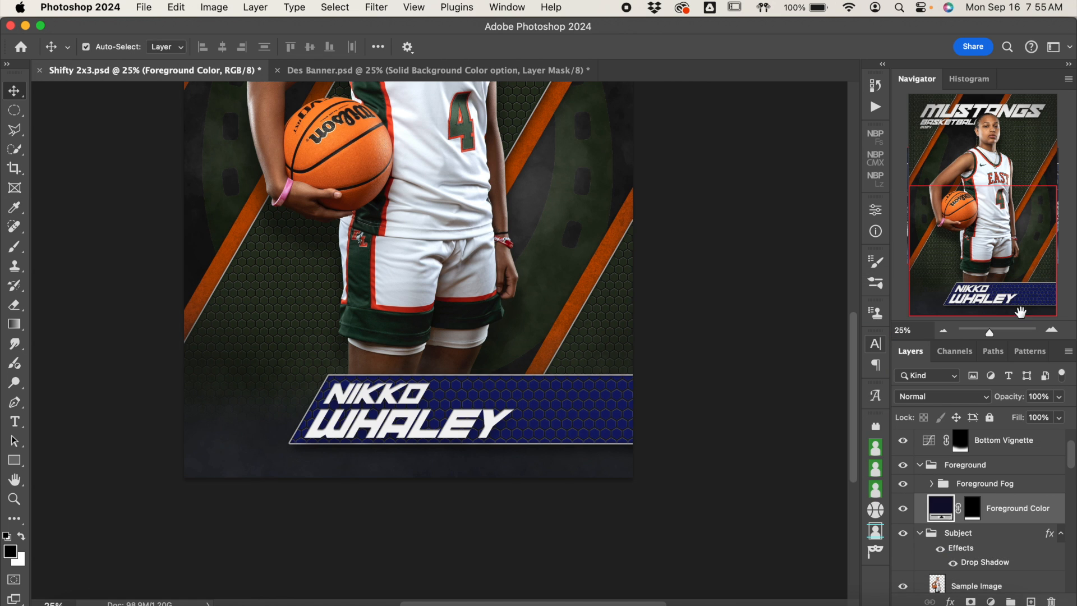
Step: Look through the layers inside the Foreground Fog group, and collapse the Foreground group
left_click(922, 470)
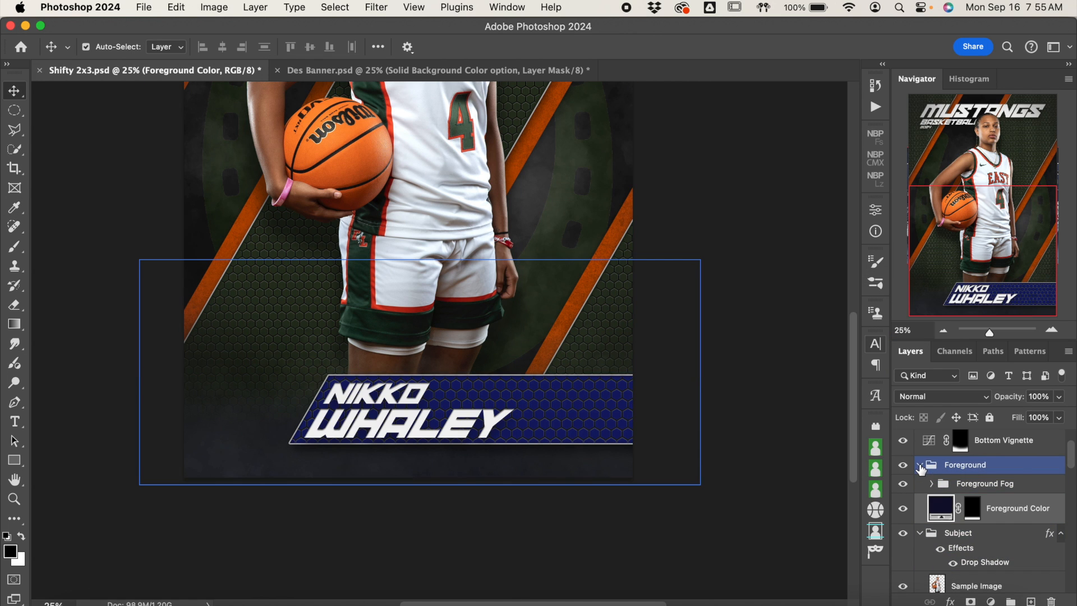
left_click(930, 484)
left_click(932, 485)
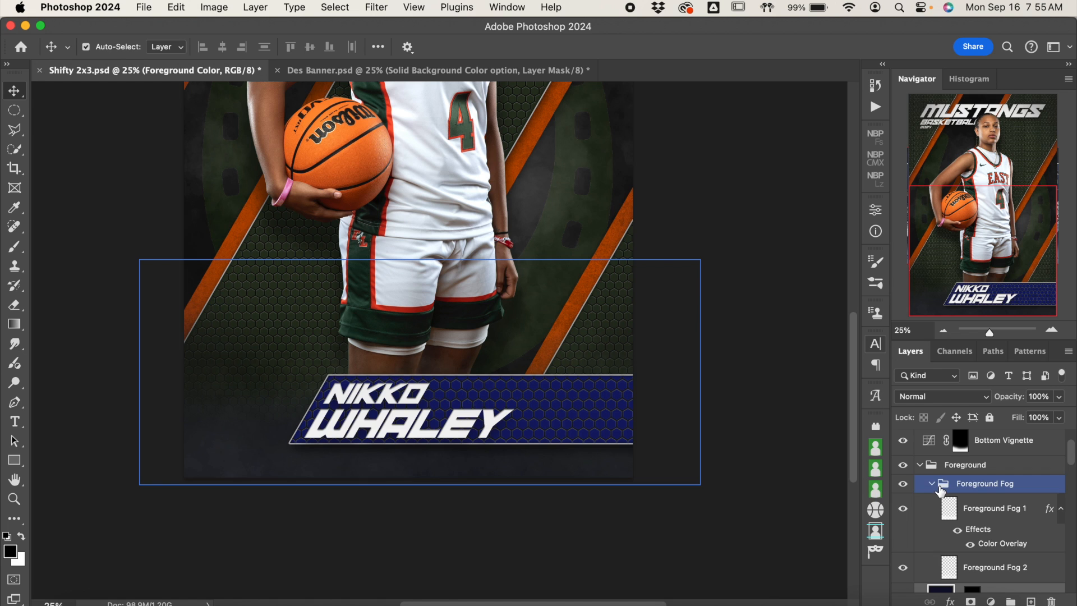
left_click(947, 515)
left_click(954, 464)
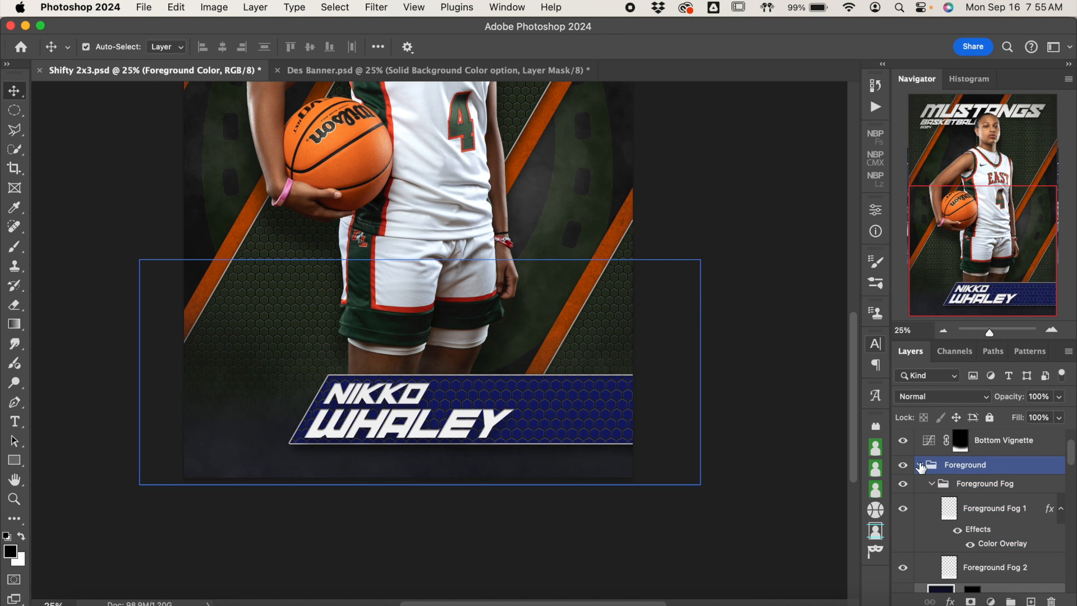
left_click(920, 465)
left_click(927, 486)
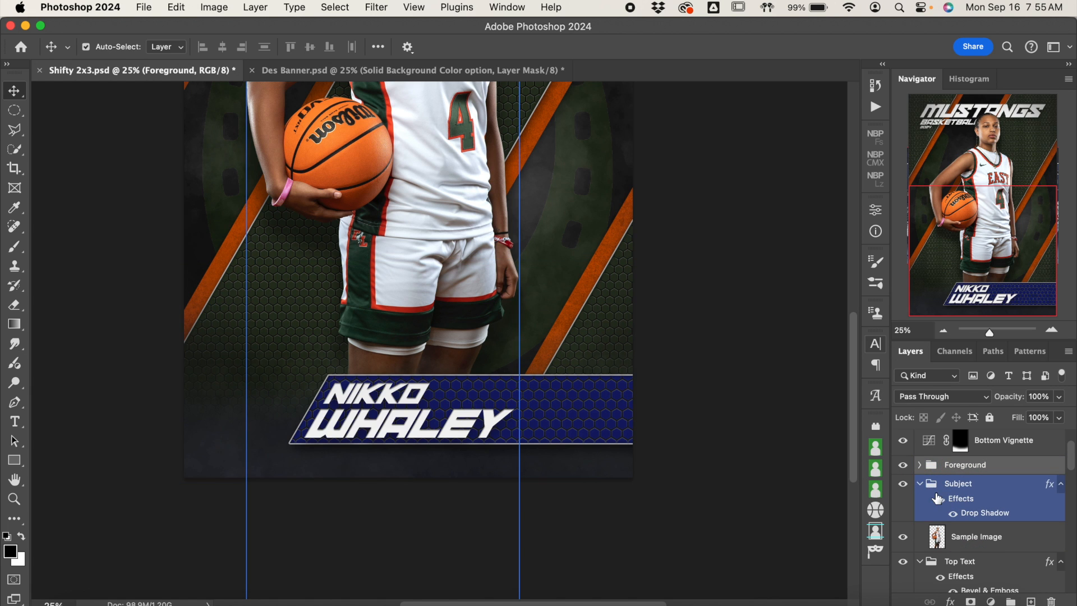
Step: Place the cutout MBP06077.tif from Finder's CUTOUTS folder into the poster, directly above Sample Image in the Subject group
left_click(938, 524)
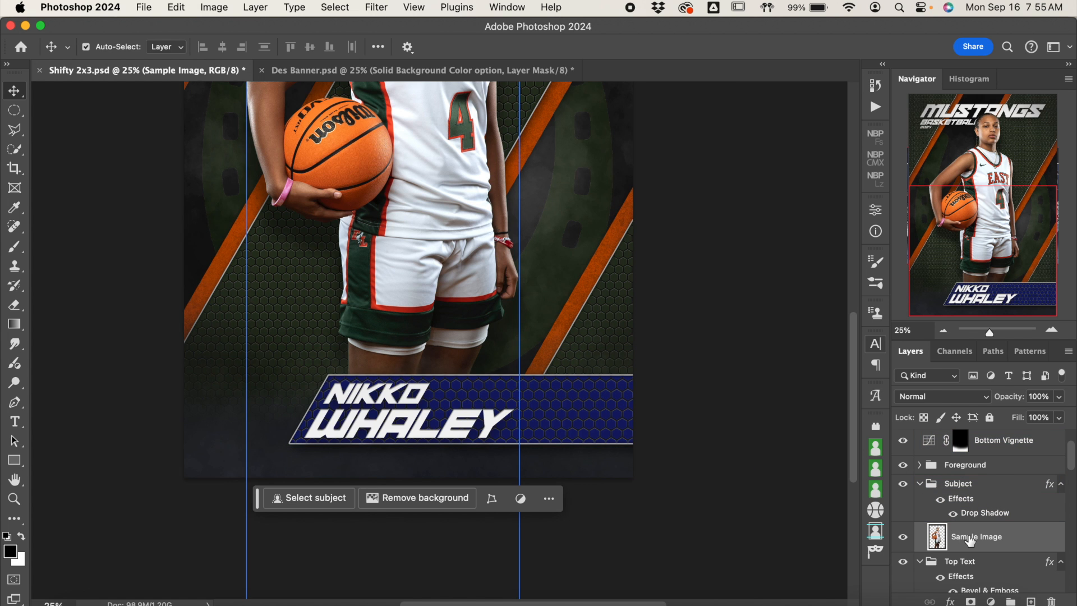
scroll(783, 285, "up", 5)
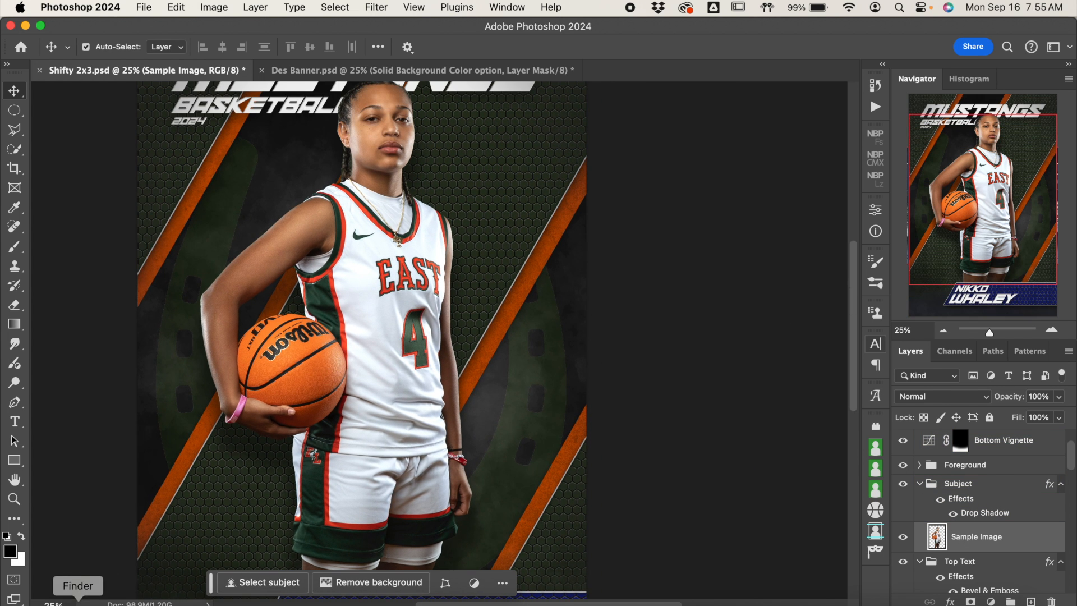
left_click(78, 601)
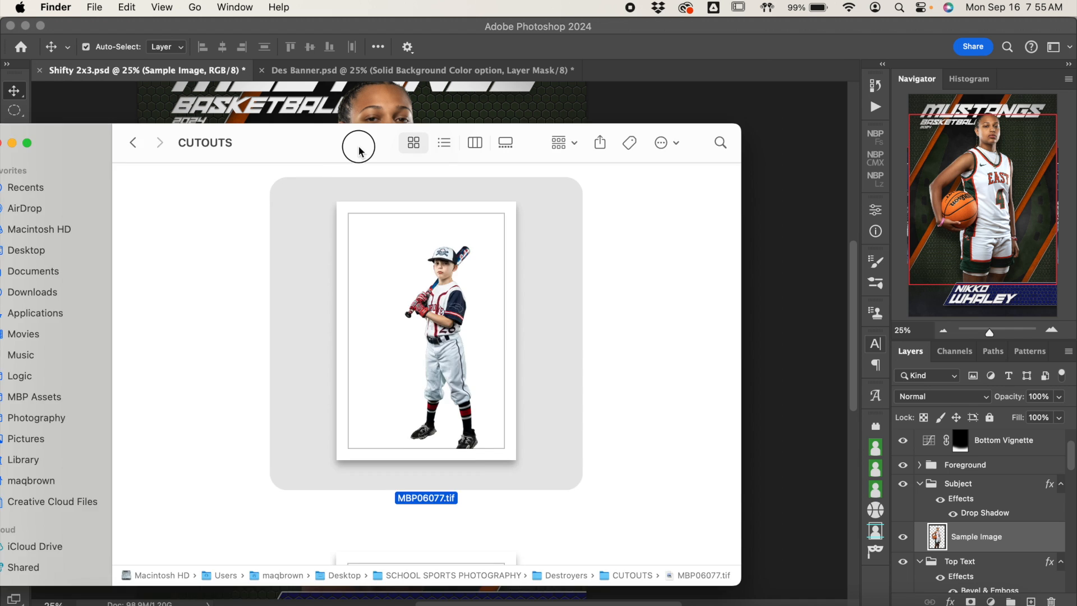
left_click_drag(359, 150, 62, 284)
left_click_drag(154, 421, 387, 229)
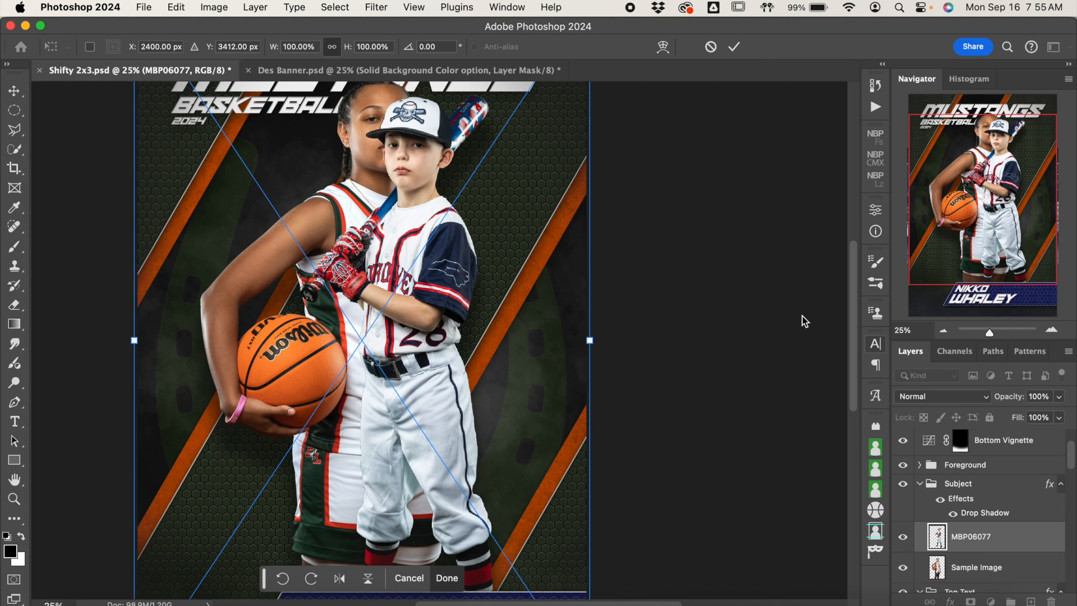
Step: Scale the placed cutout proportionally to about 131% and position it over the sample player, with the lower legs behind the nameplate
key("super+minus")
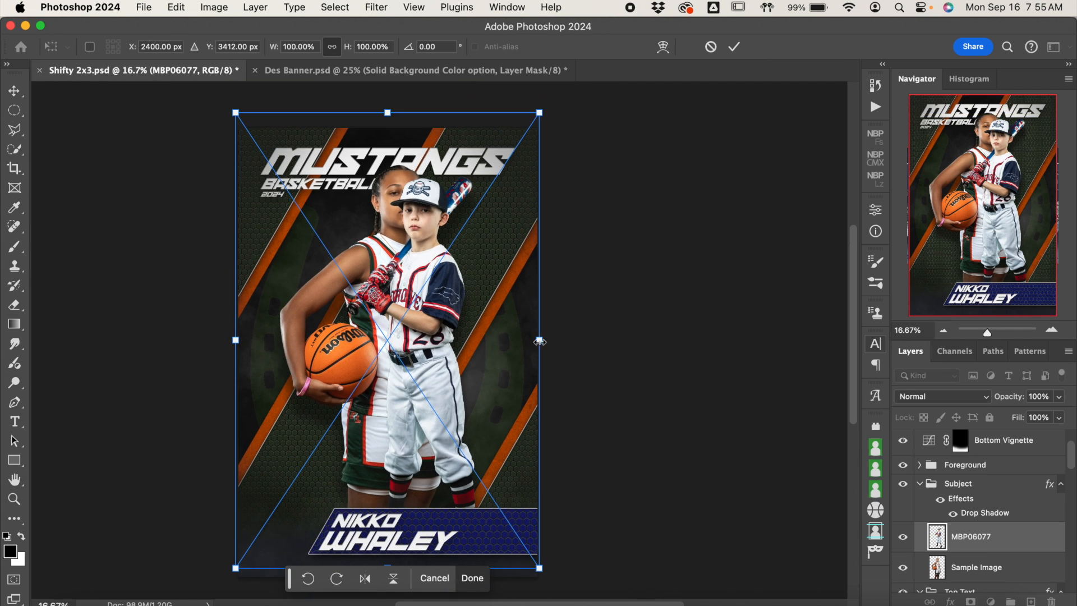
left_click_drag(566, 343, 621, 349)
left_click_drag(548, 356, 479, 378)
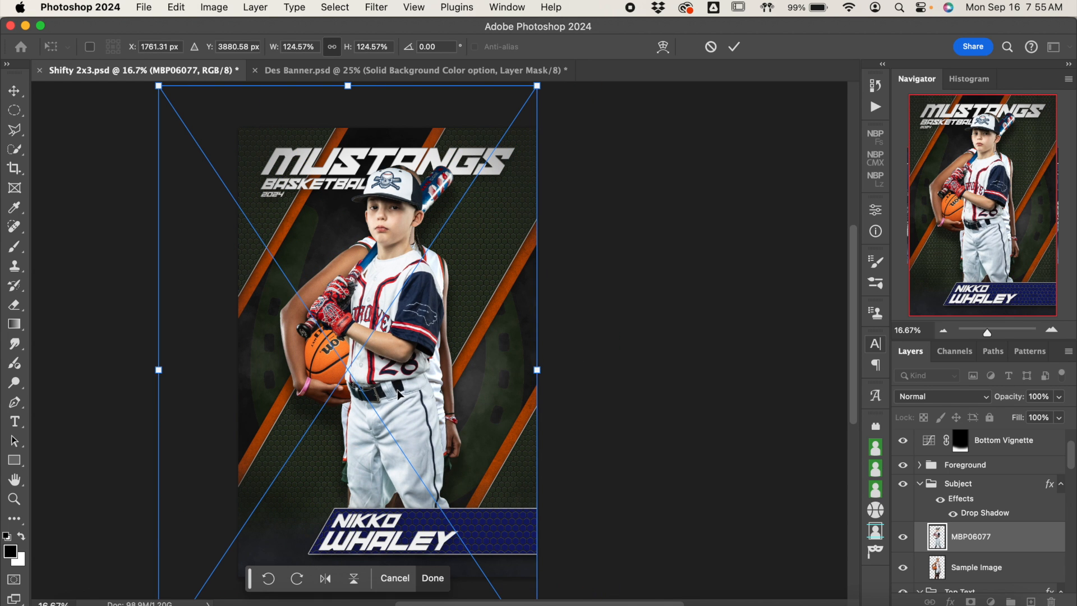
scroll(397, 394, "down", 5)
left_click_drag(348, 438, 348, 478)
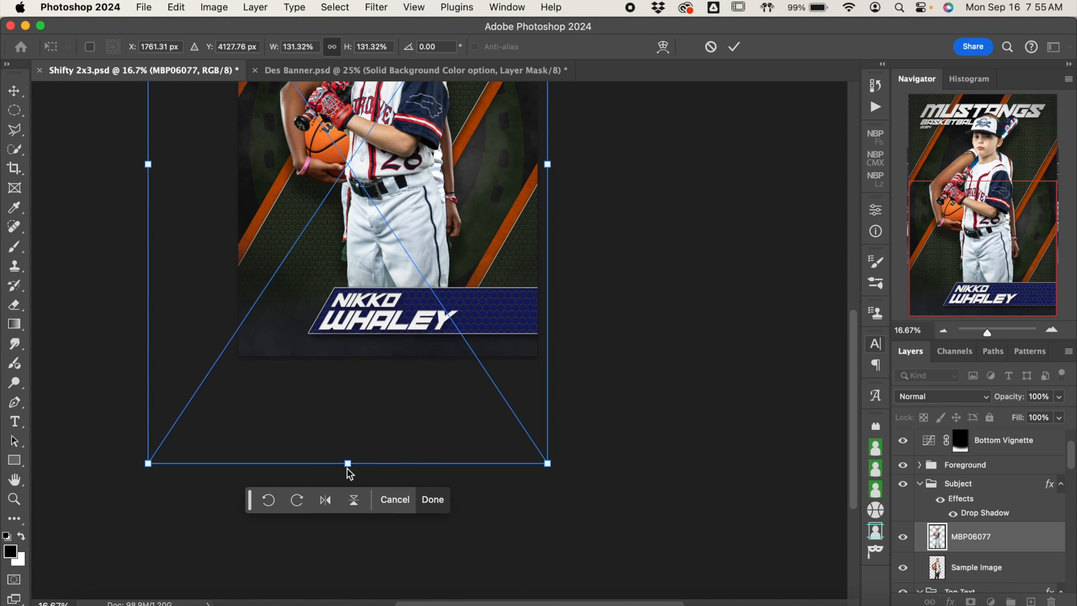
scroll(403, 313, "up", 3)
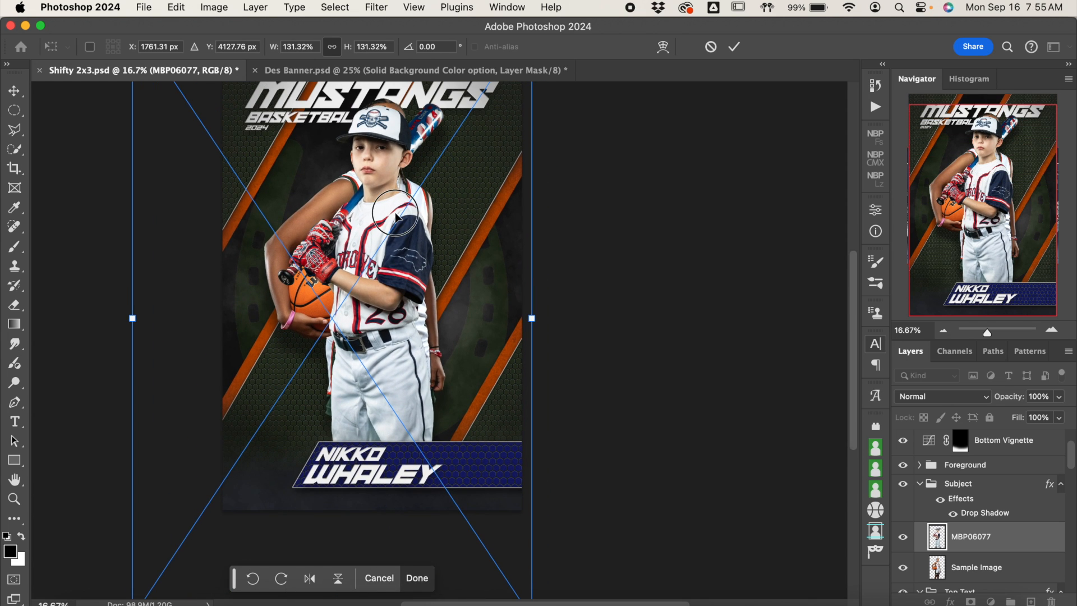
mouse_move(395, 198)
left_mouse_down()
mouse_move(381, 200)
mouse_move(376, 217)
mouse_move(391, 213)
left_mouse_up()
key("Return")
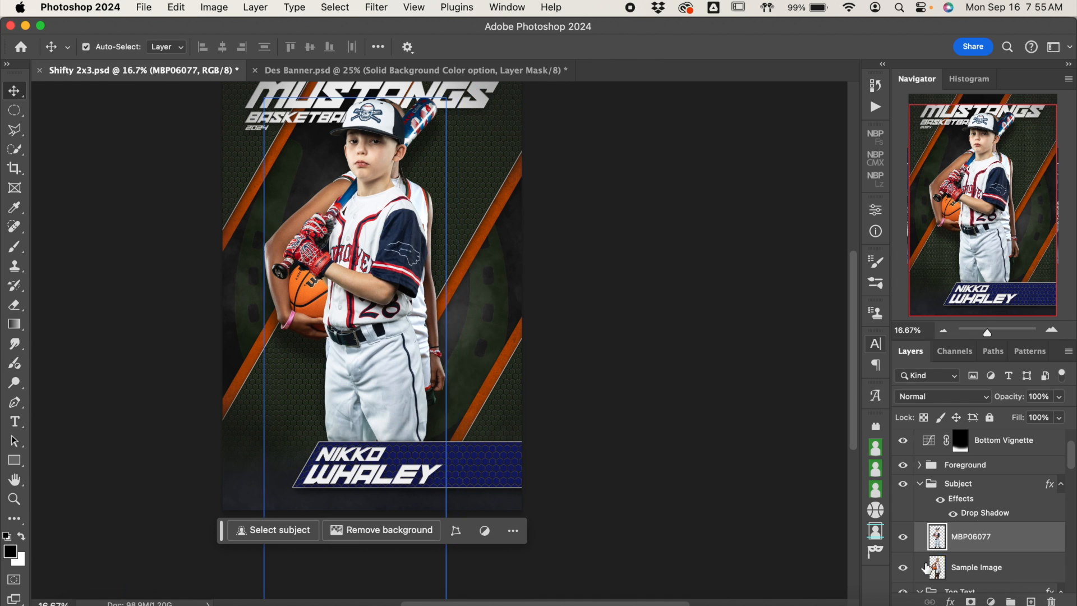
Step: Hide the Sample Image layer and check the poster with only the new cutout
left_click(903, 568)
scroll(702, 344, "up", 2)
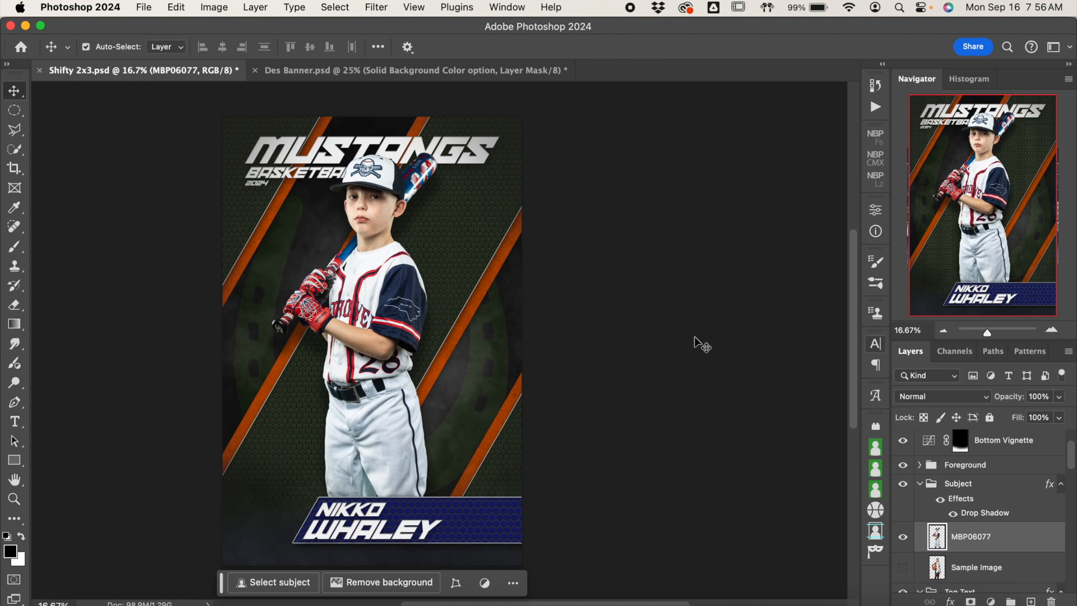
scroll(702, 344, "down", 1)
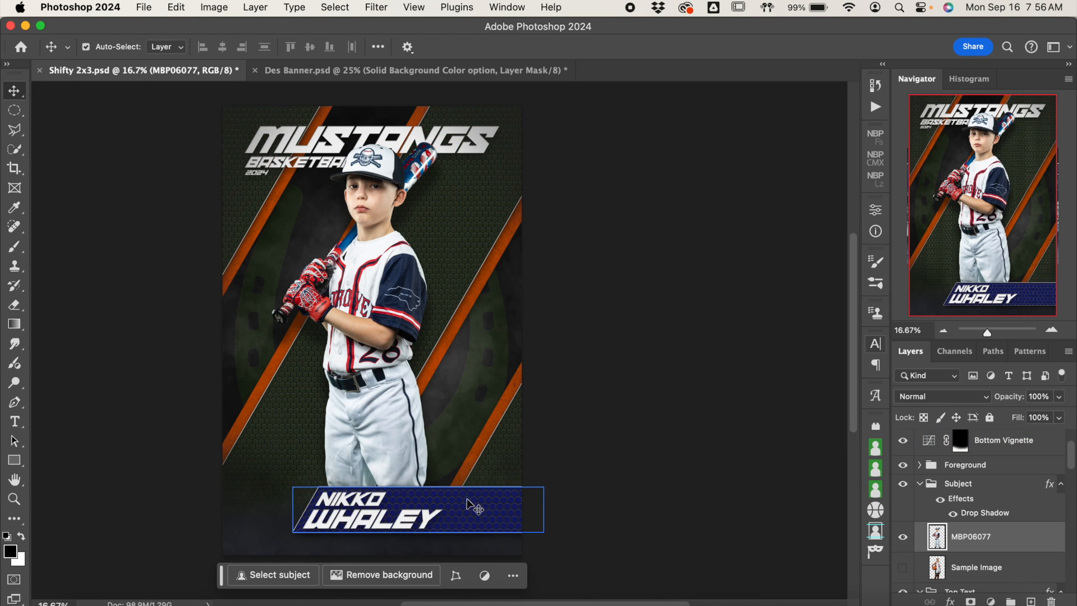
Step: Change the Color Overlay of Text Background 1 in the Bottom Text group to 192235, a darkened navy sampled from the cutout's jersey sleeve
left_click(1005, 486)
scroll(1005, 489, "up", 2)
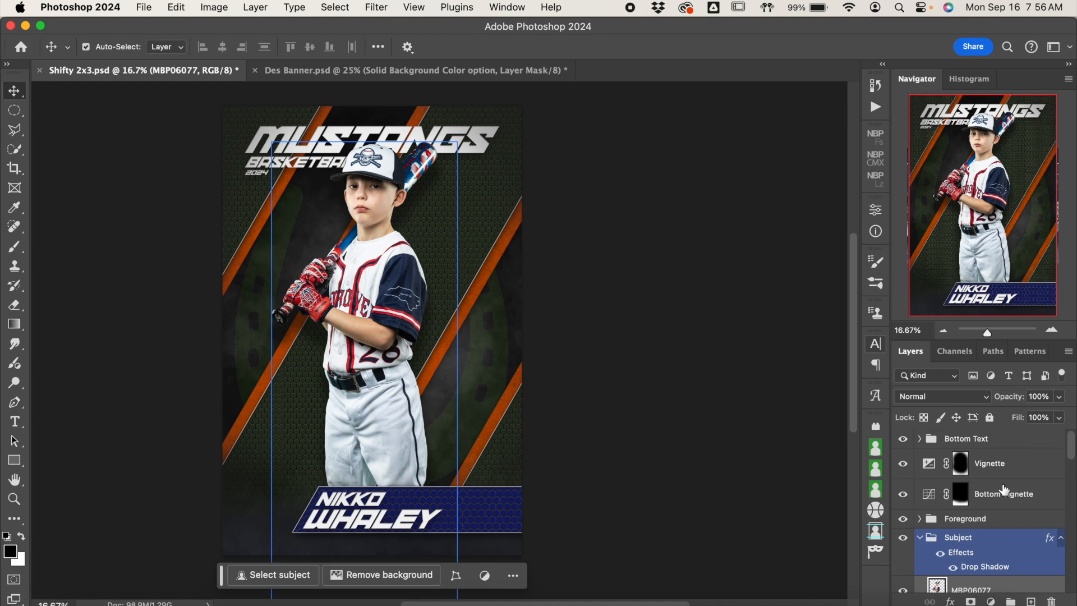
left_click(966, 517)
left_click(923, 443)
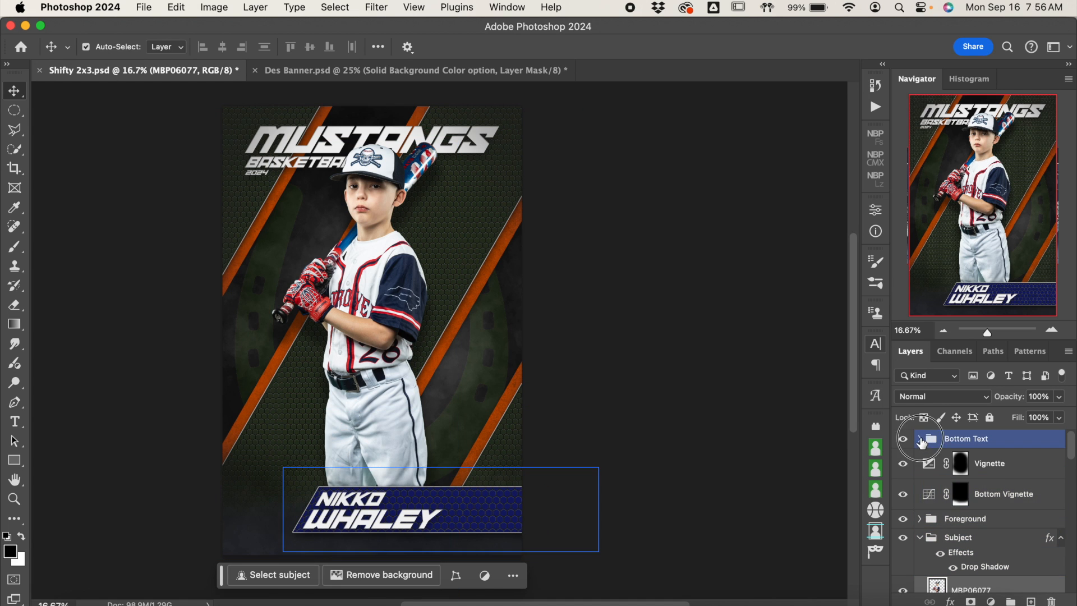
left_click(920, 440)
scroll(1004, 483, "down", 4)
scroll(1010, 499, "down", 2)
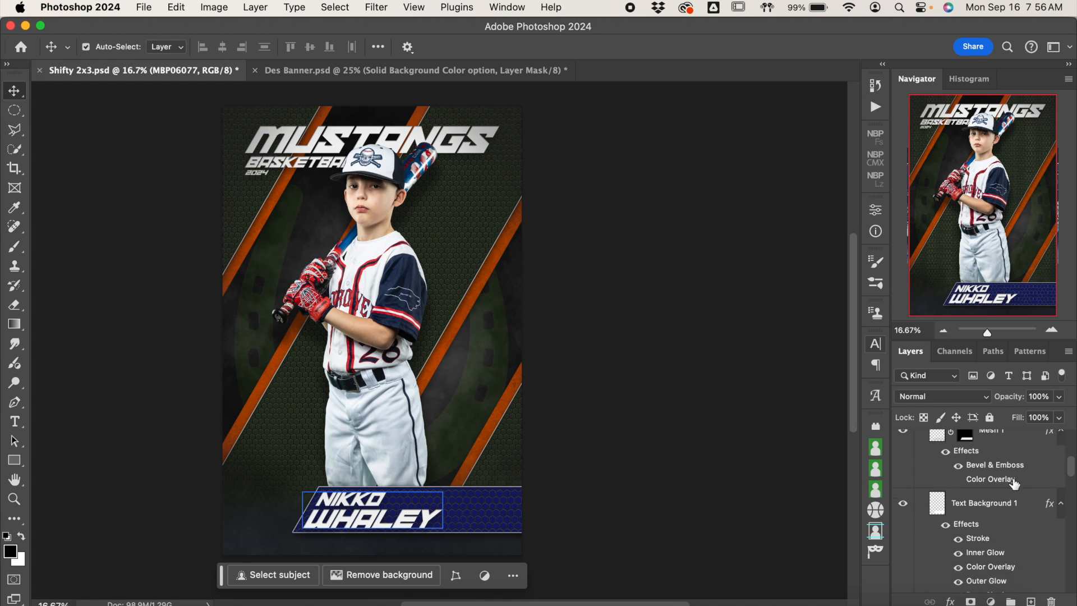
left_click(1002, 524)
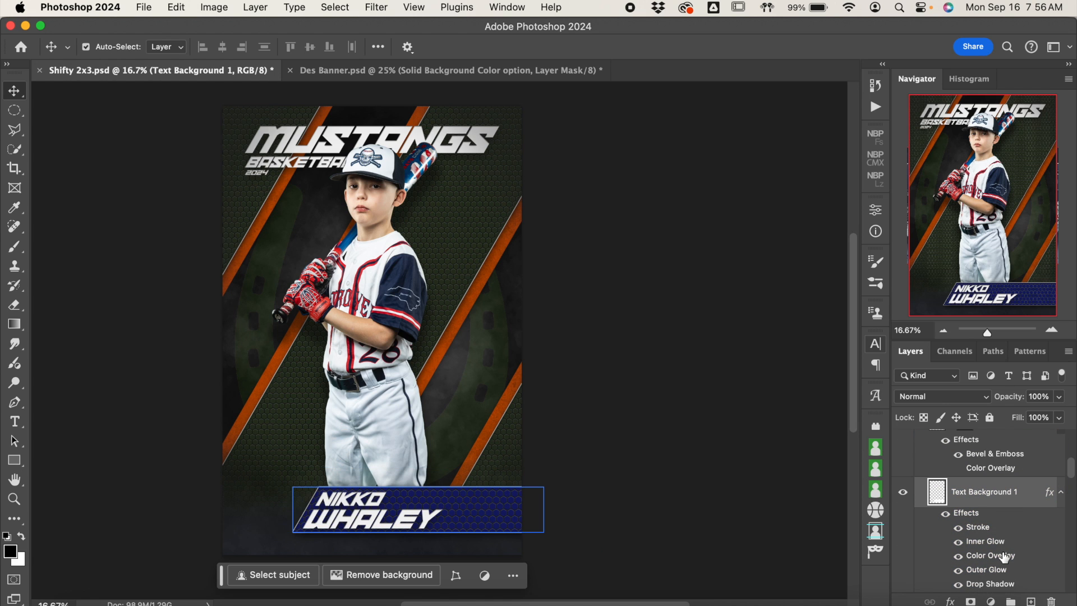
double_click(990, 556)
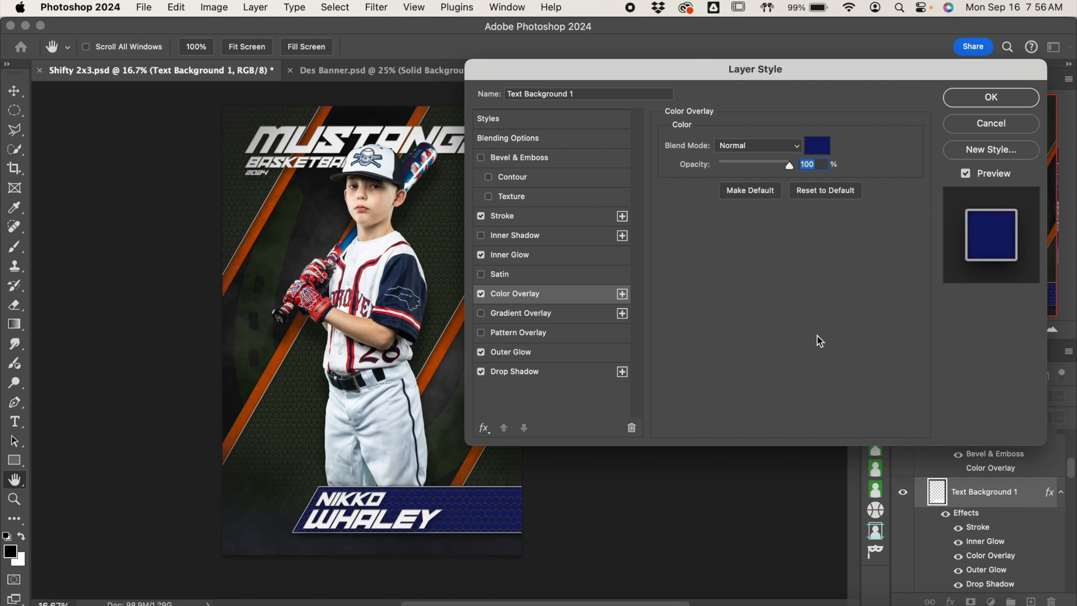
left_click(817, 150)
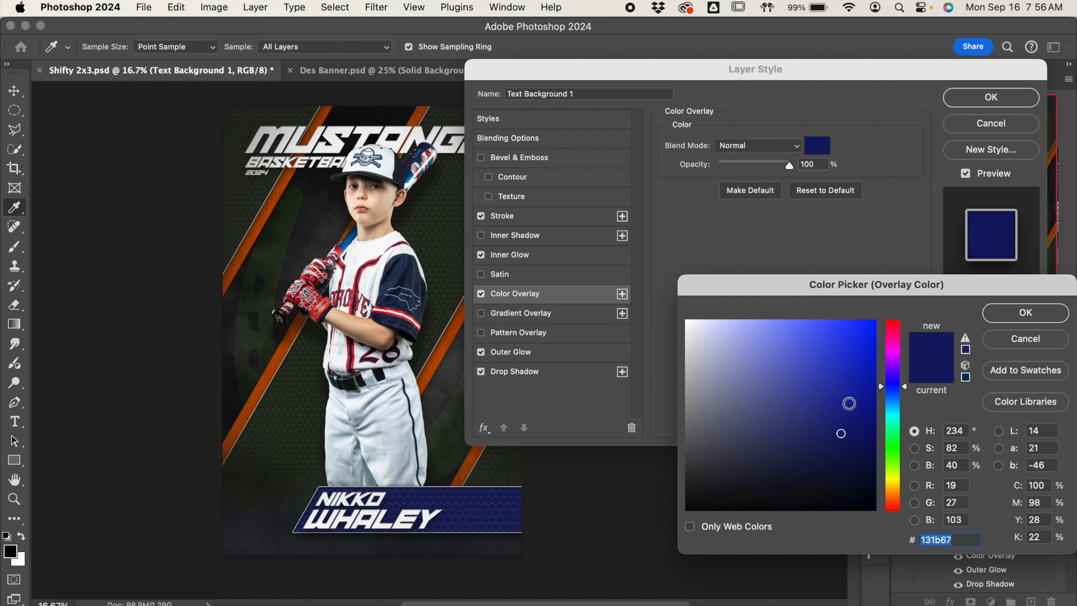
left_click(398, 271)
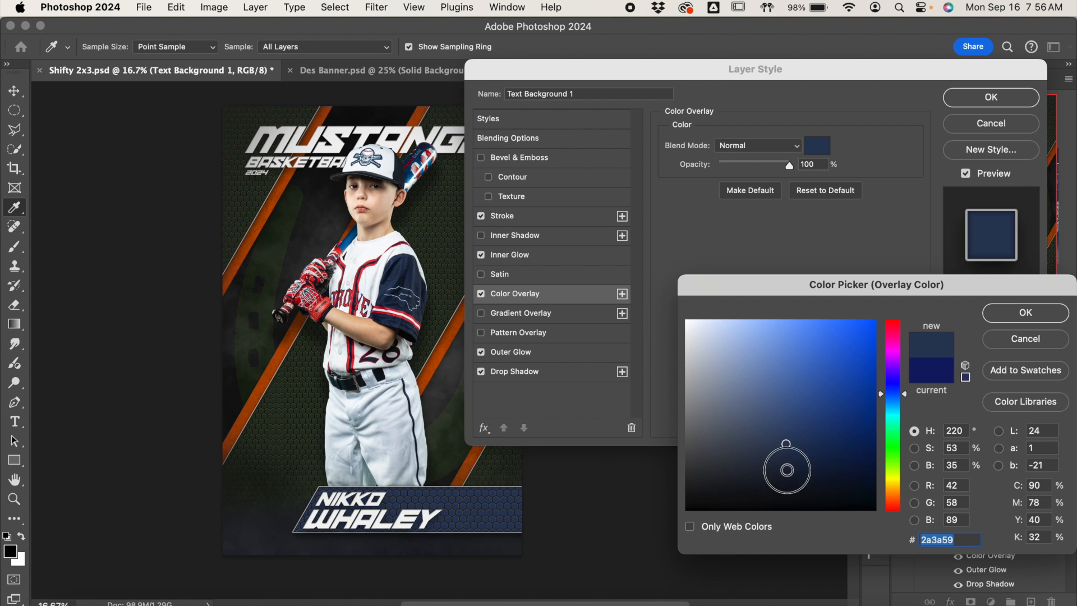
left_click(787, 470)
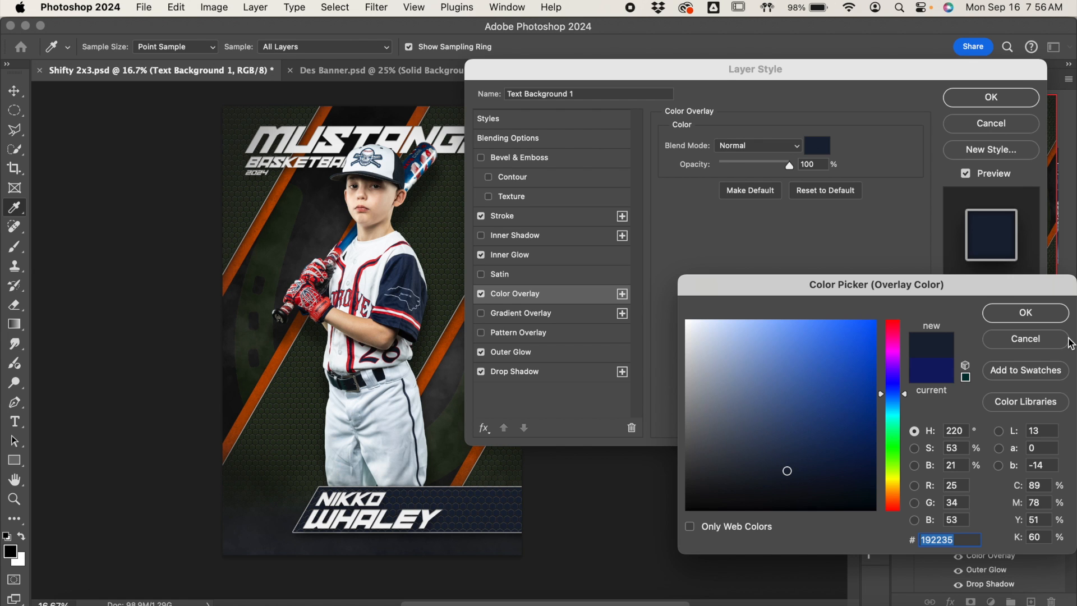
left_click(1026, 315)
left_click(998, 97)
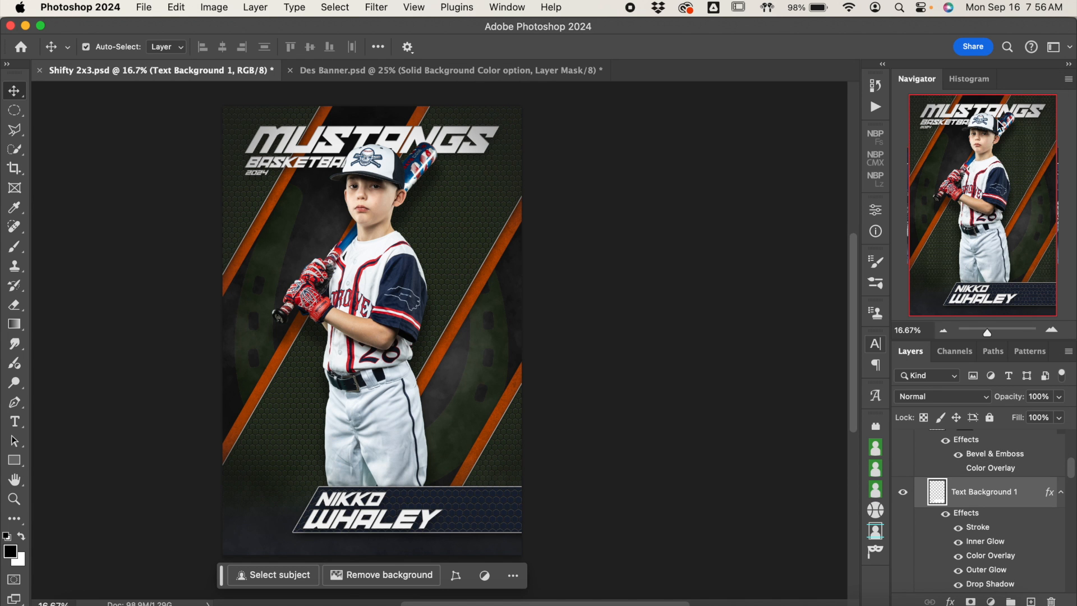
Step: Close the Bottom Text group in the layer stack after finishing the nameplate color
scroll(1013, 508, "up", 5)
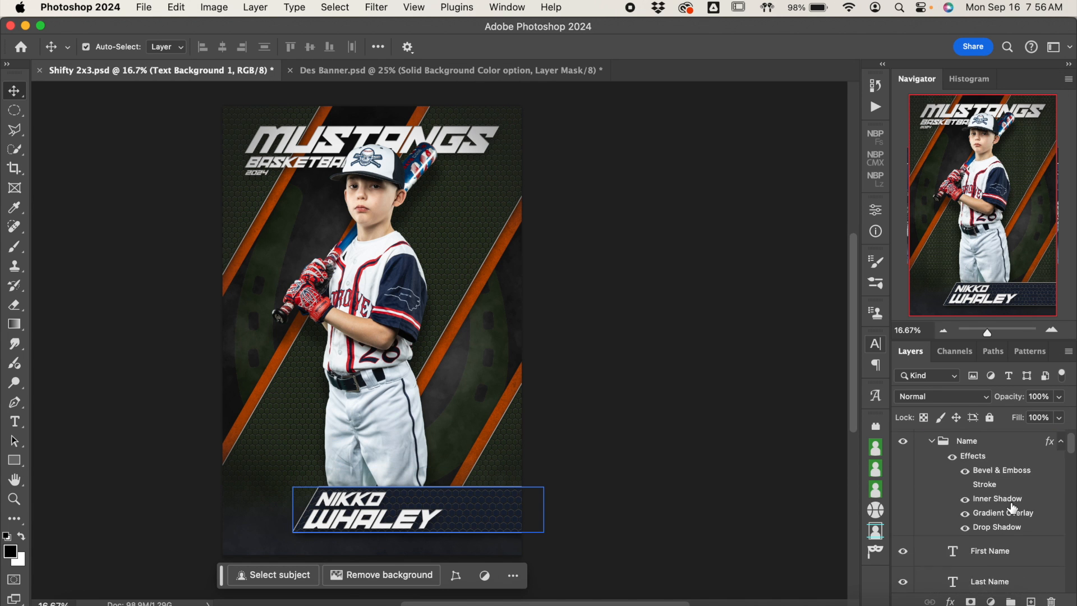
left_click(1013, 508)
left_click(921, 439)
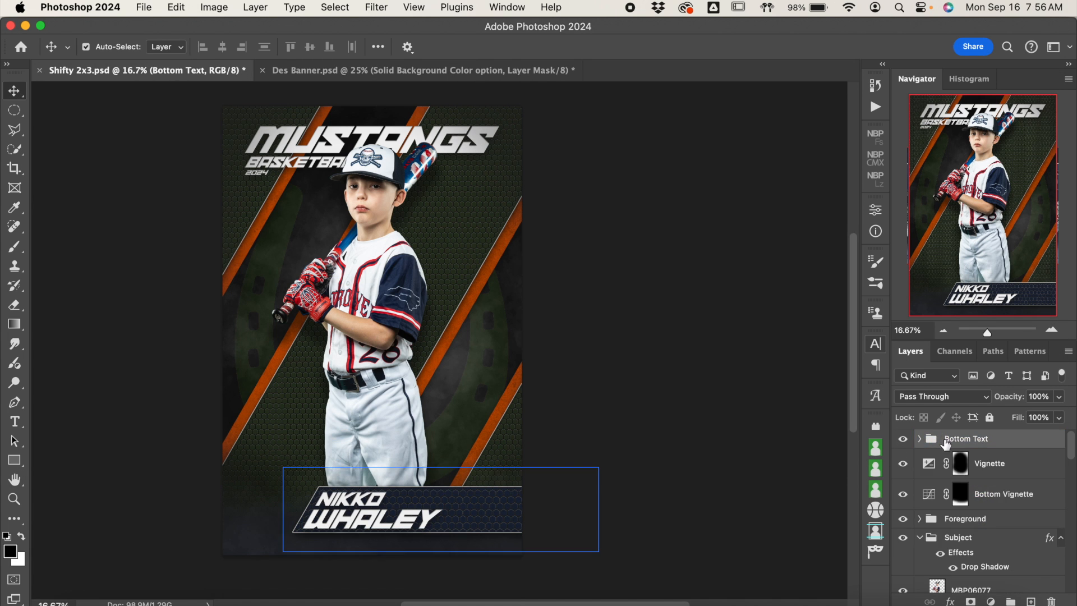
Step: Collapse the Subject group in the layer stack to reach the Top Text group
scroll(1014, 511, "down", 2)
left_click(1014, 511)
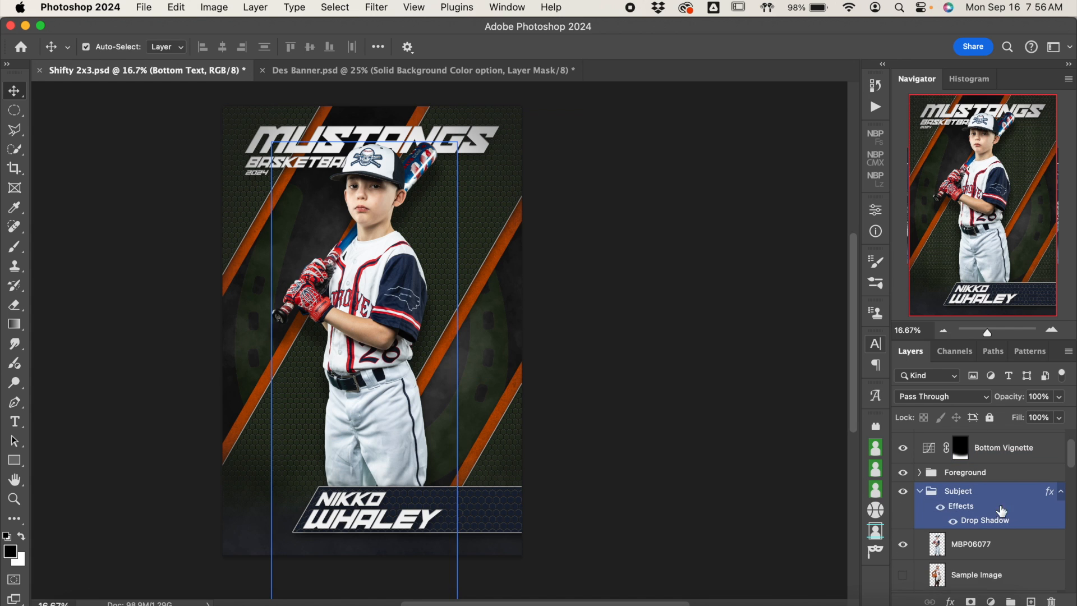
left_click(920, 492)
scroll(986, 506, "down", 2)
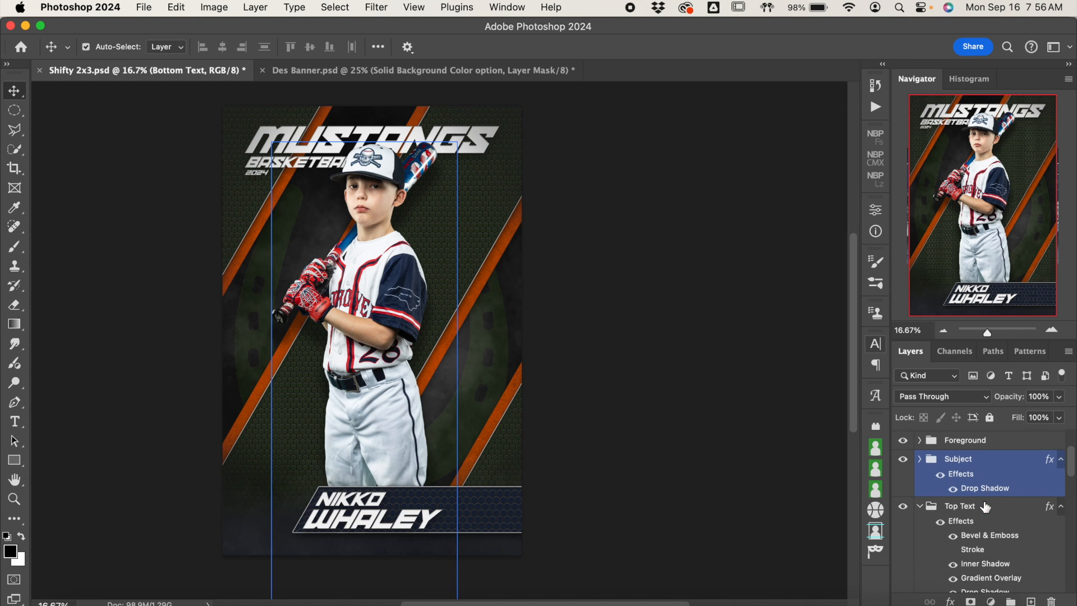
left_click(943, 494)
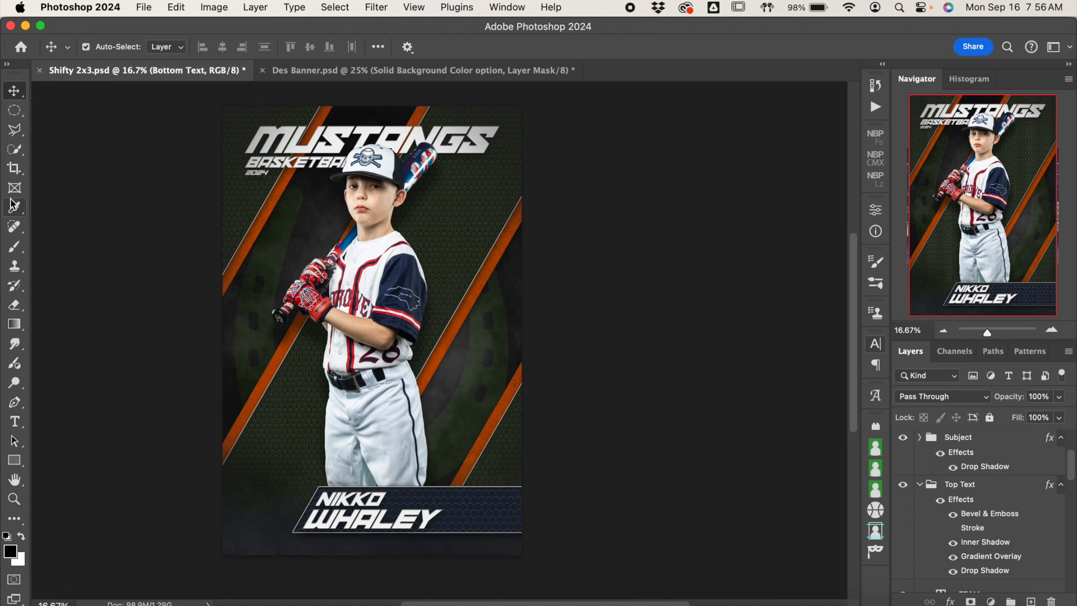
Step: Replace the MUSTANGS team headline at the poster's top with DESTROYERS
left_click(14, 421)
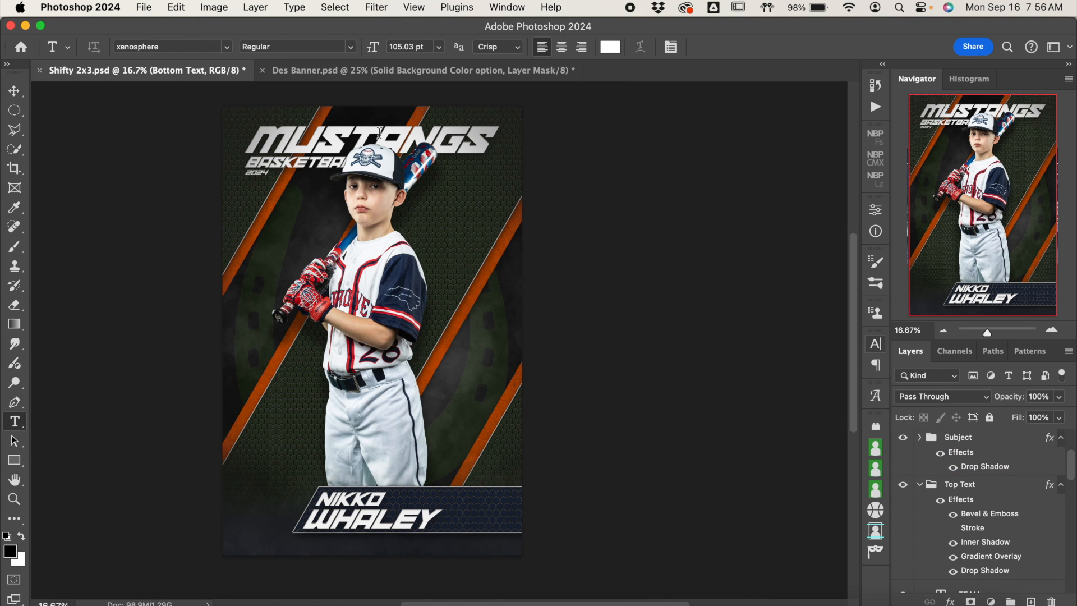
left_click(1053, 331)
left_click(1055, 331)
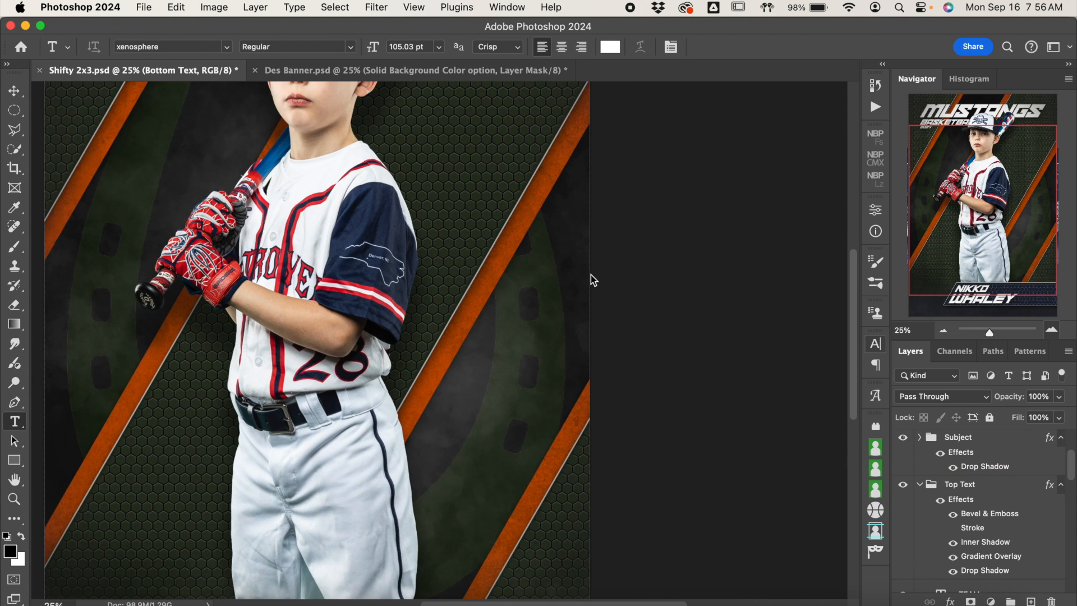
scroll(587, 270, "up", 10)
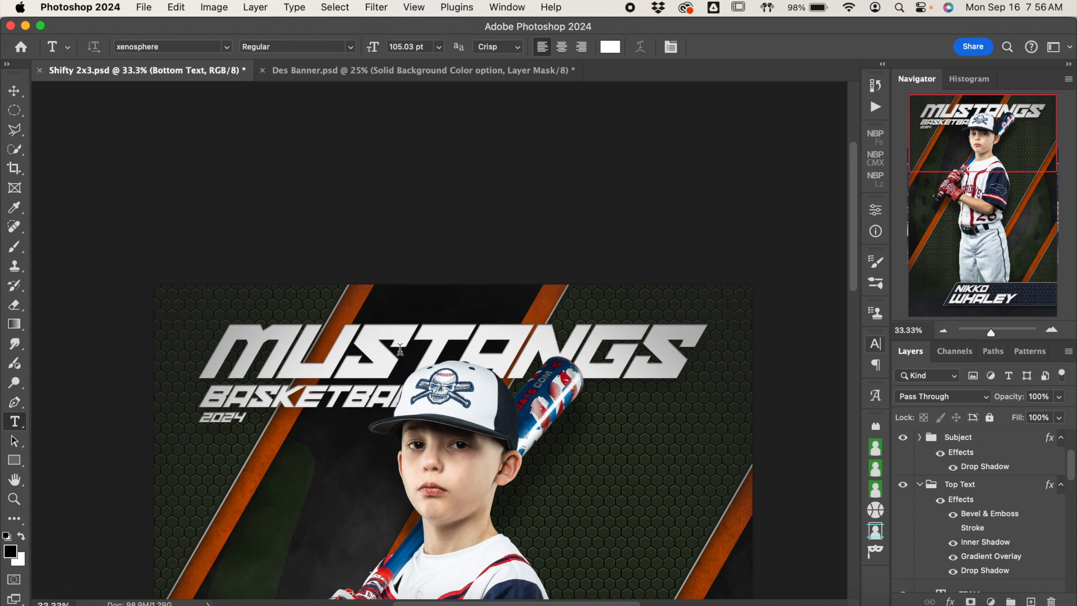
left_click(397, 348)
key("super+a")
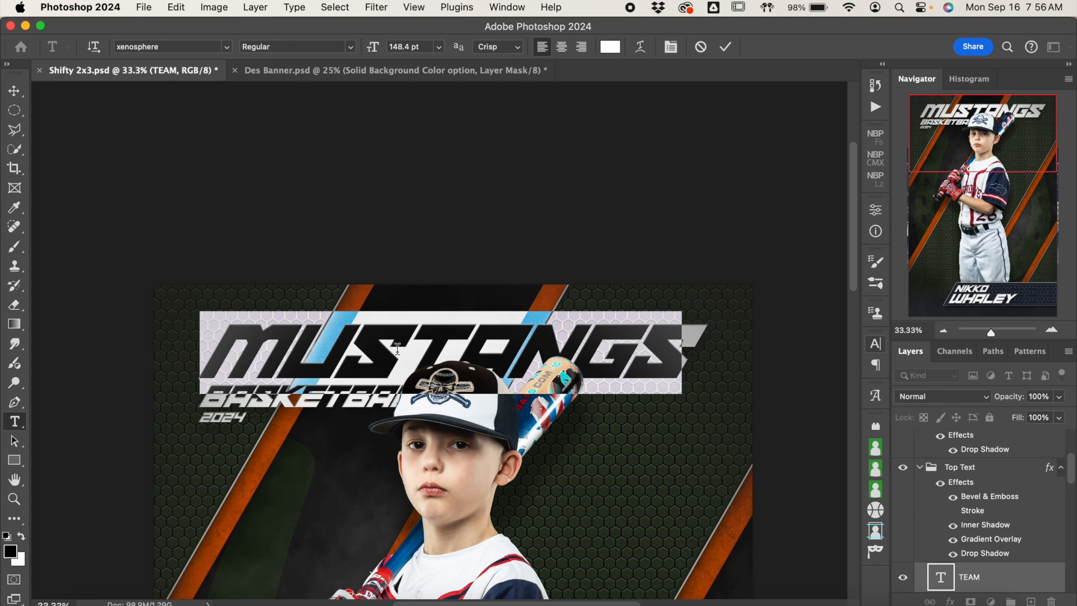
type("DES")
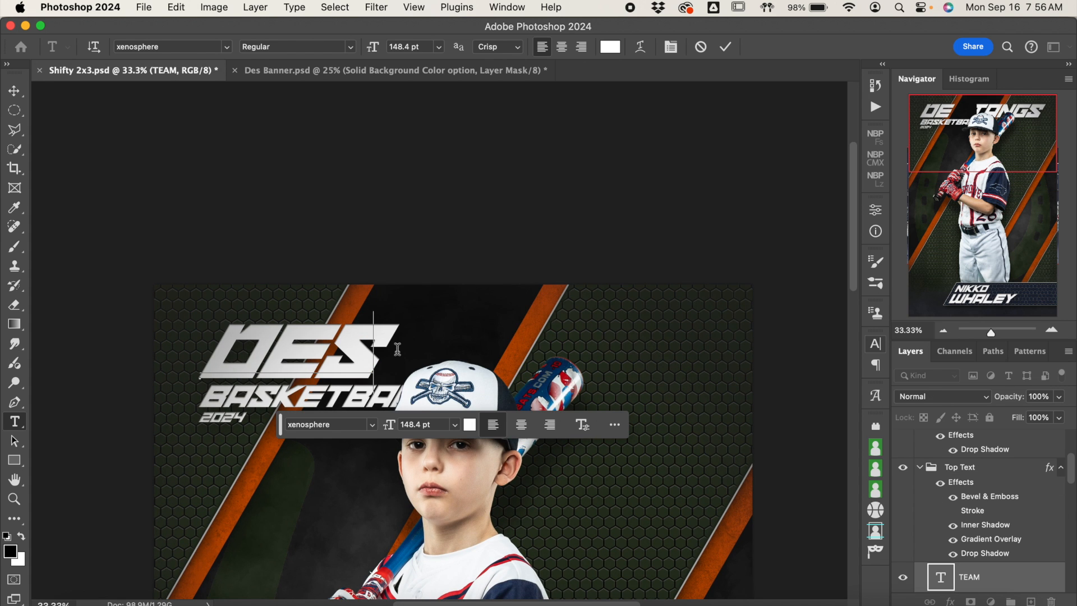
type("TROYERS")
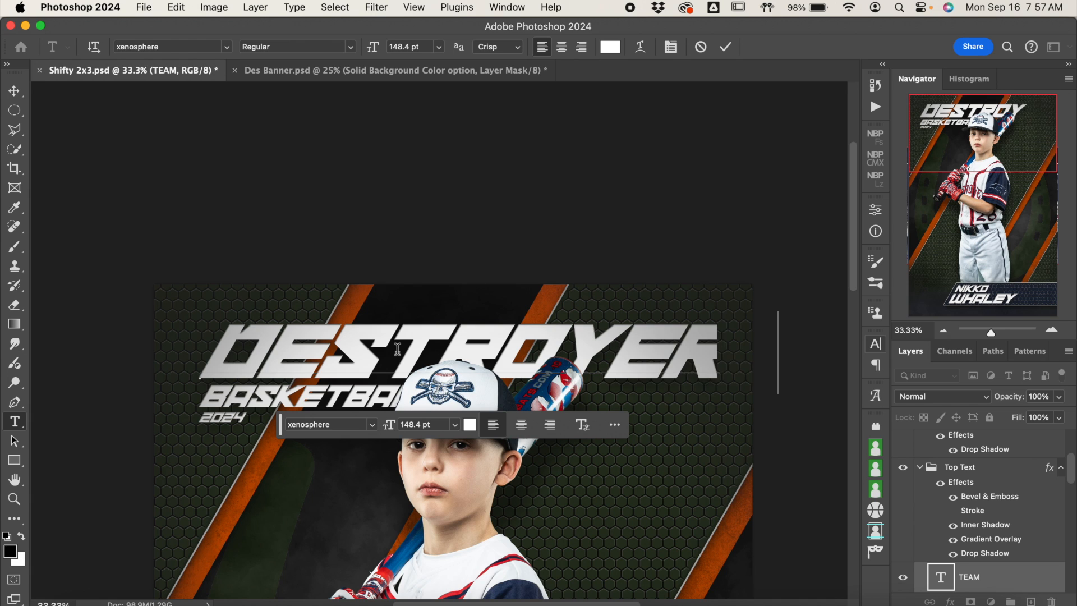
left_click(726, 47)
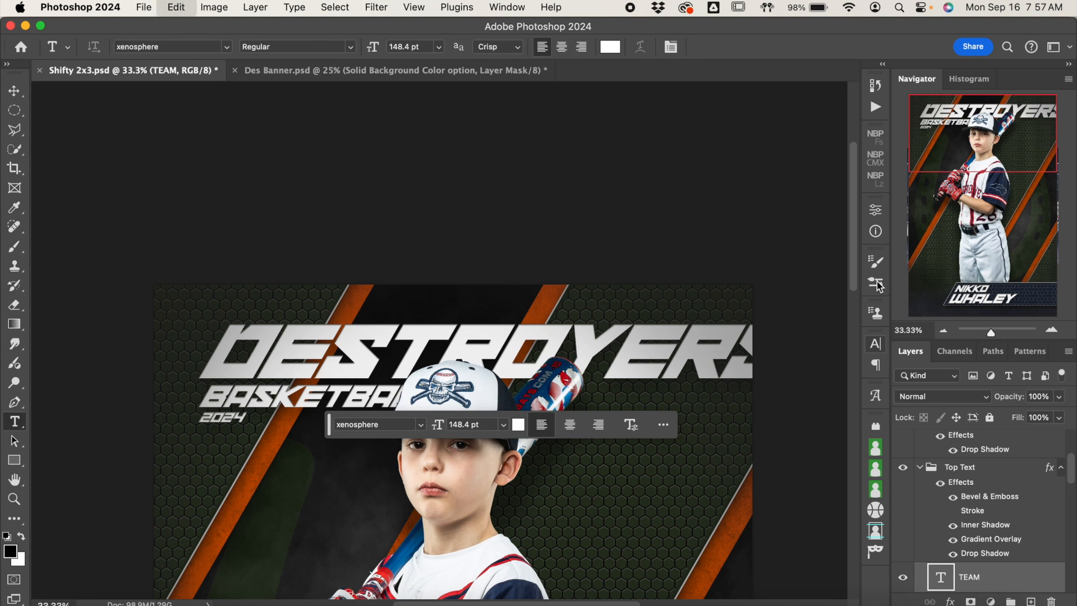
Step: Scale the DESTROYERS headline down proportionally to about 124.5 pt so it fits within the poster's width
key("super+t")
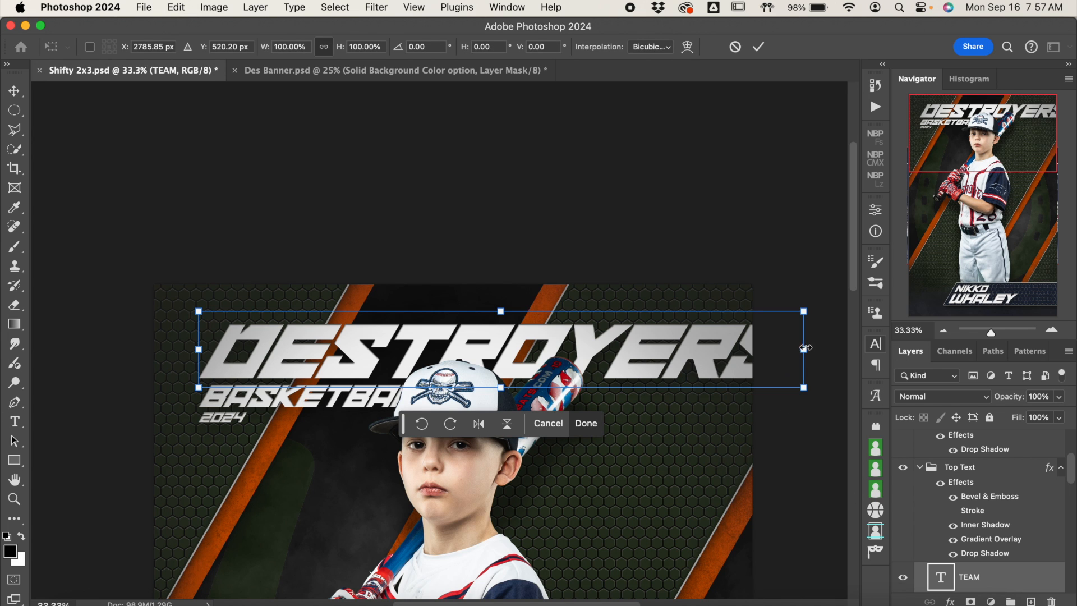
left_click_drag(804, 311, 708, 323)
key("Return")
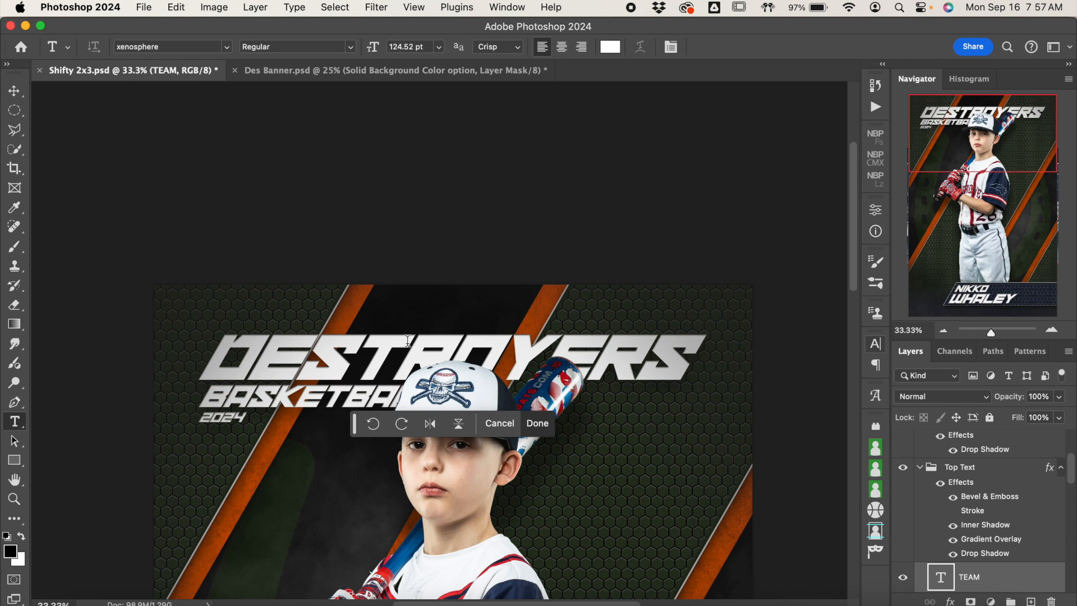
Step: Replace the BASKETBALL sport line beneath the team headline with BASEBALL
left_click(315, 400)
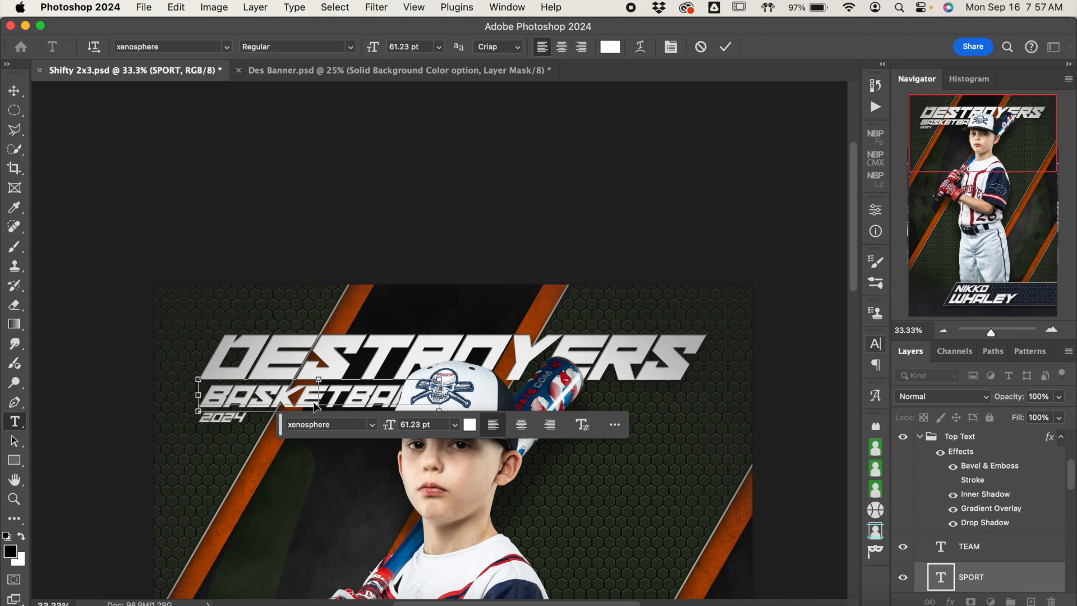
key("super+a")
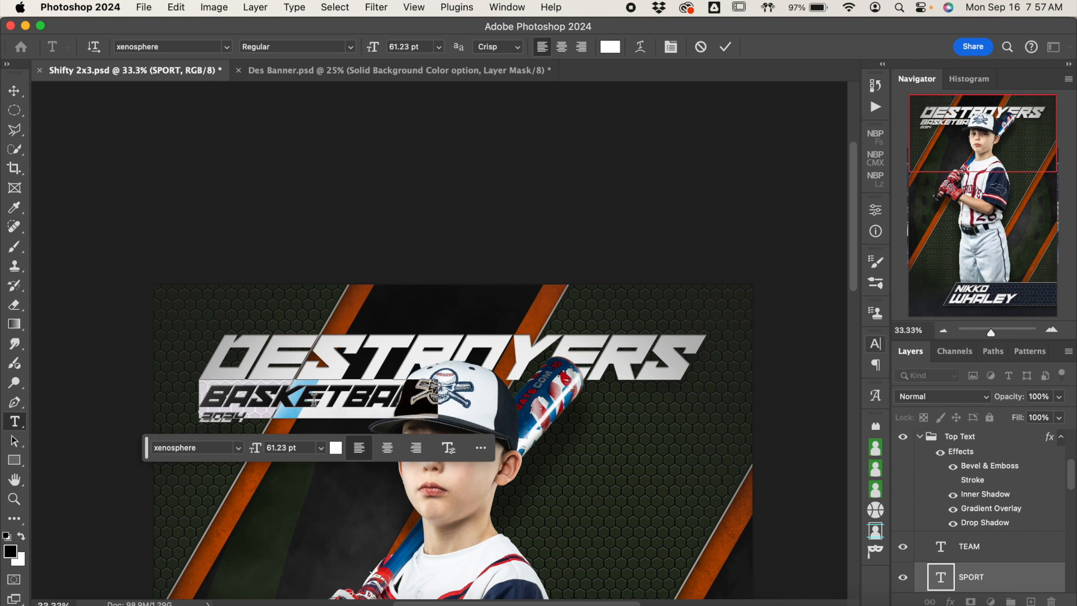
type("BAS")
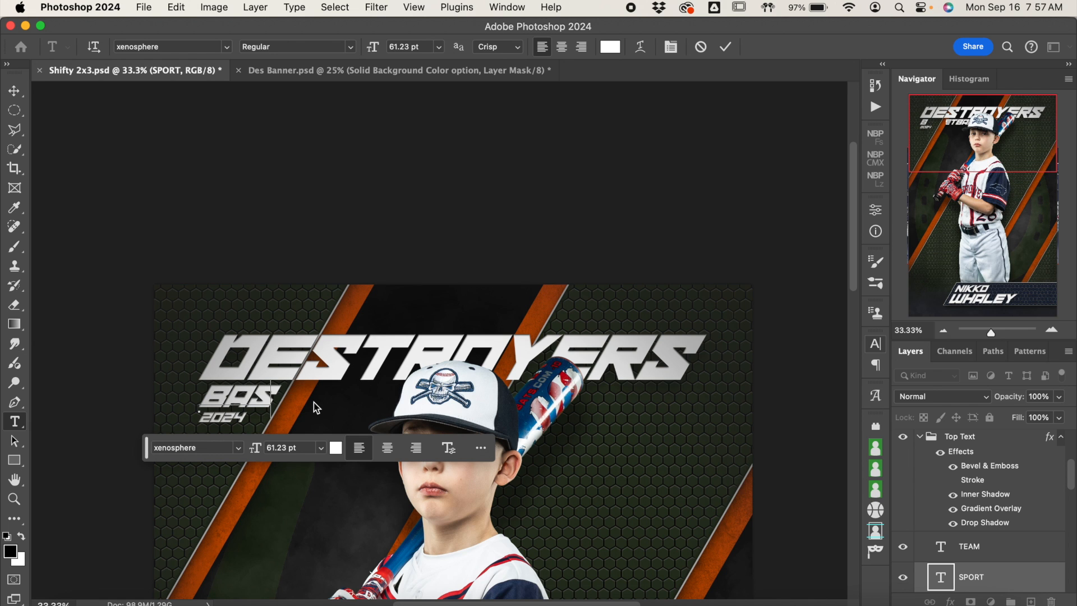
type("EBALL")
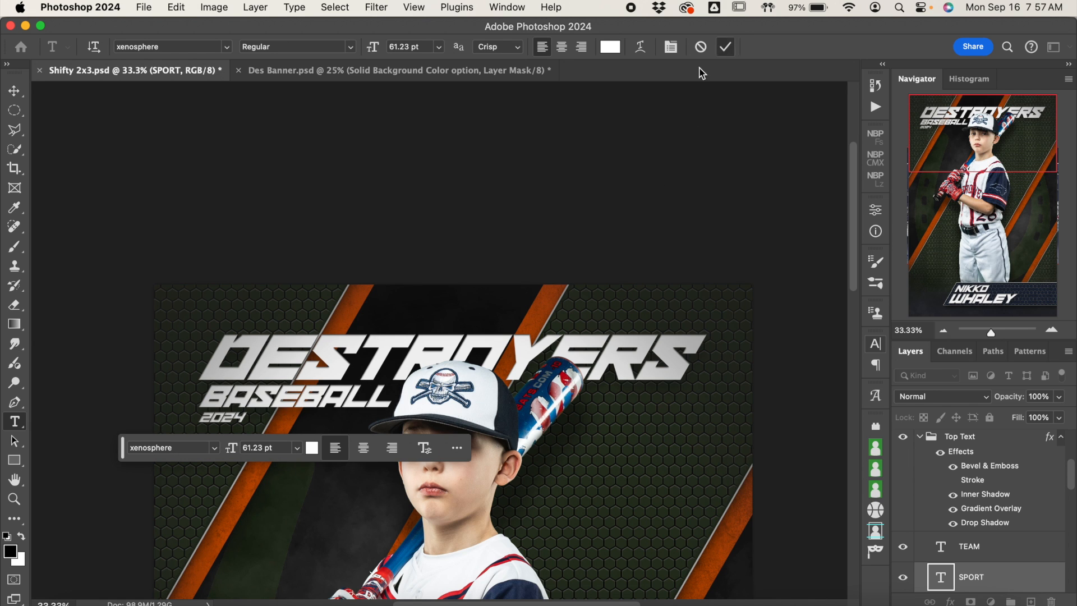
left_click(725, 46)
Step: Replace the year text beneath the sport line with the age division 10 U
left_click(225, 421)
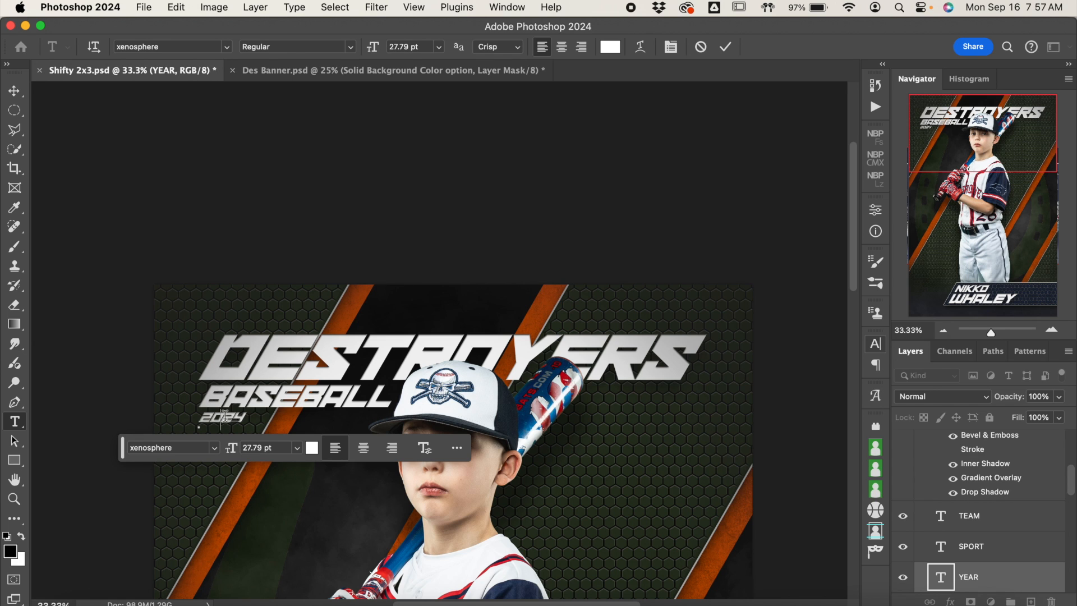
double_click(225, 417)
type("10")
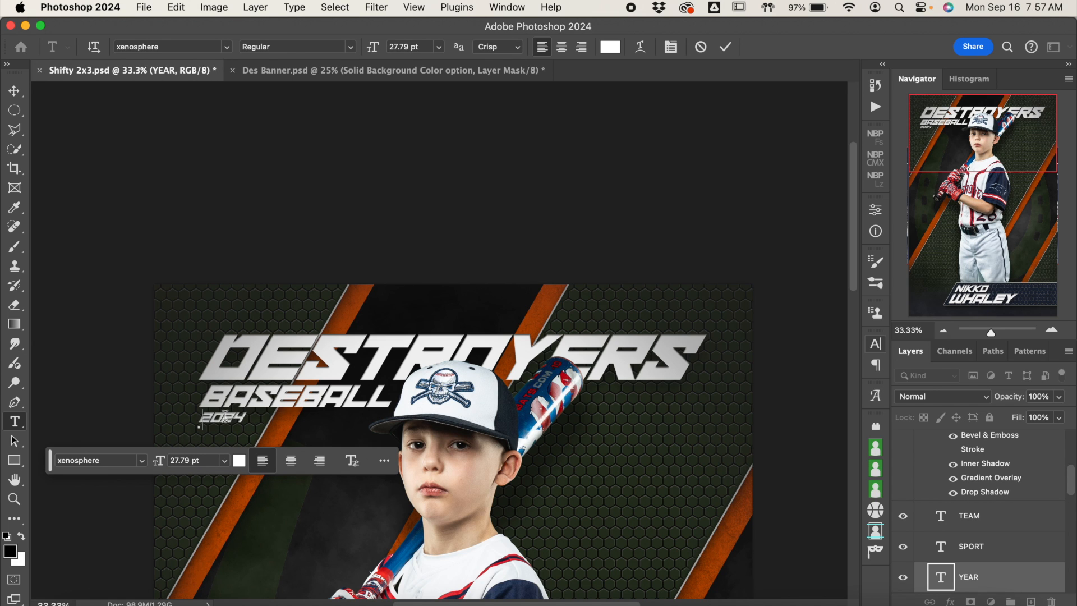
type("U")
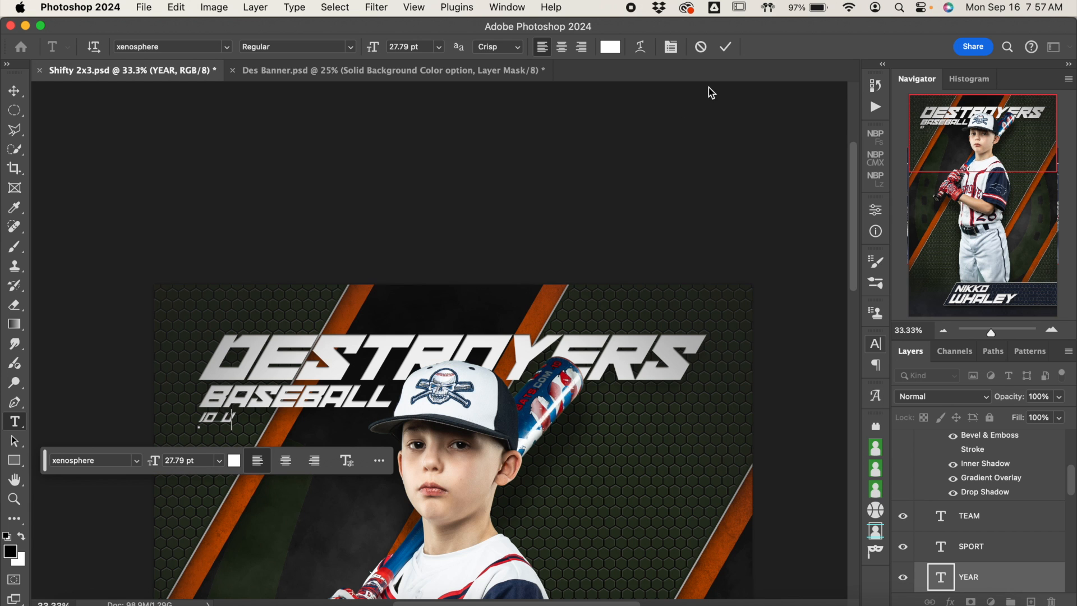
left_click(726, 48)
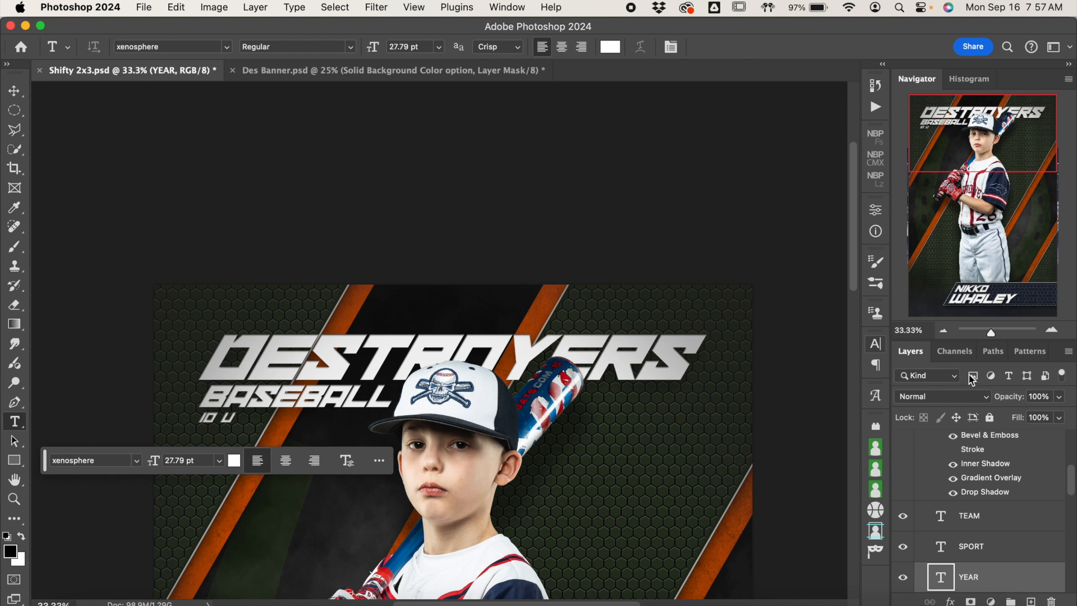
Step: Duplicate the YEAR text layer in the Top Text group and undo the duplication
left_click(943, 330)
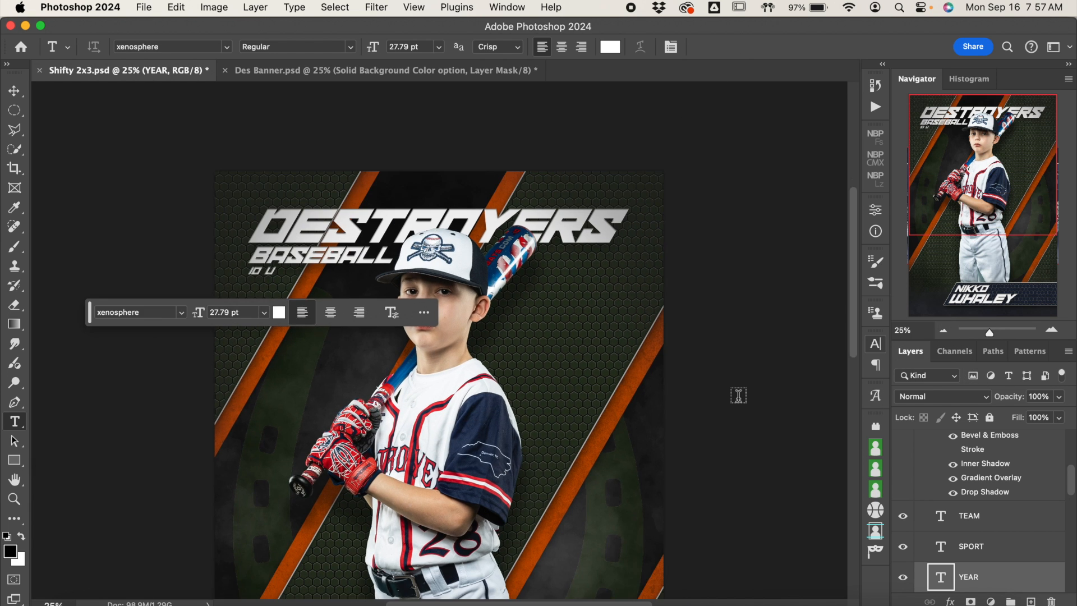
scroll(738, 396, "down", 5)
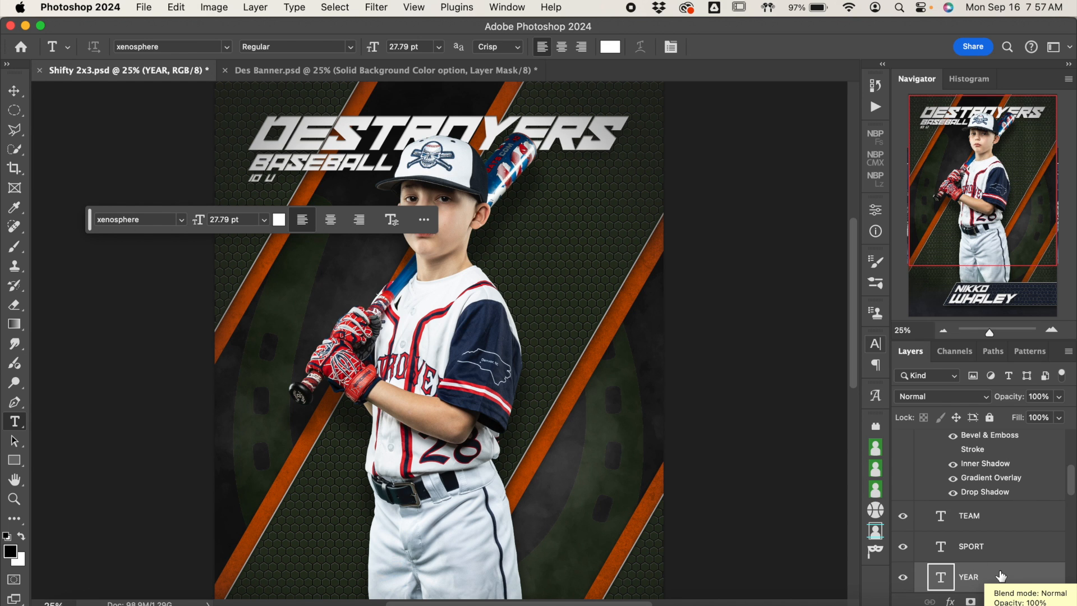
scroll(1001, 576, "down", 2)
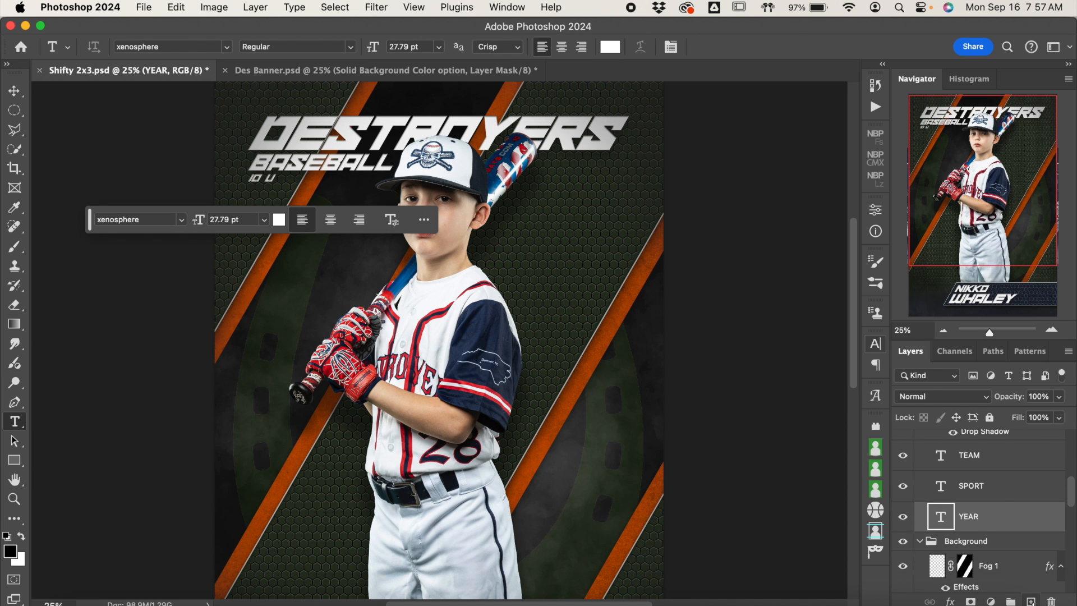
left_click_drag(1004, 516, 1033, 598)
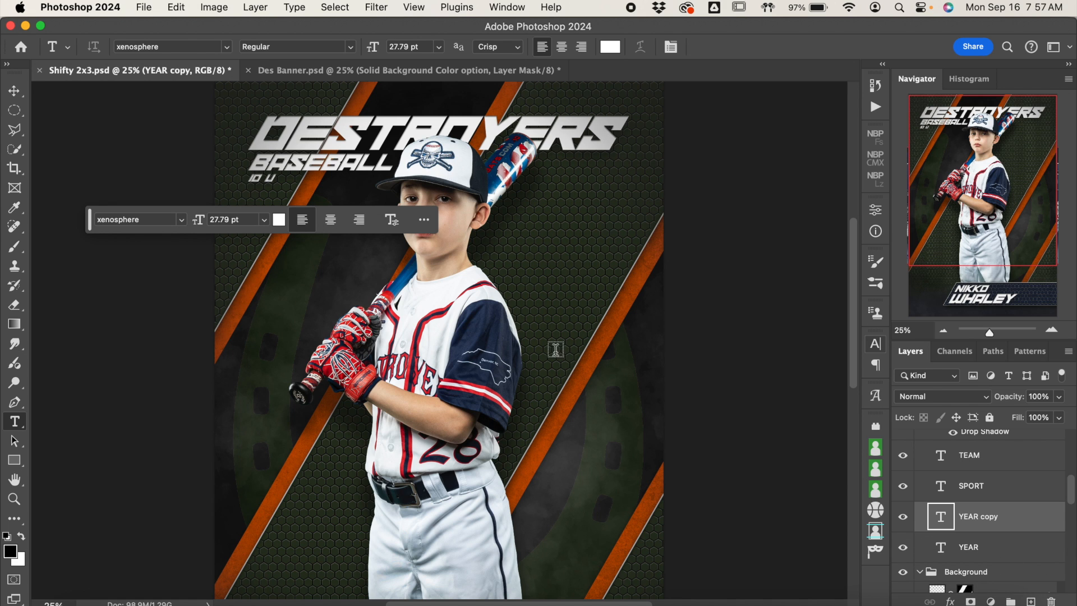
key("super+z")
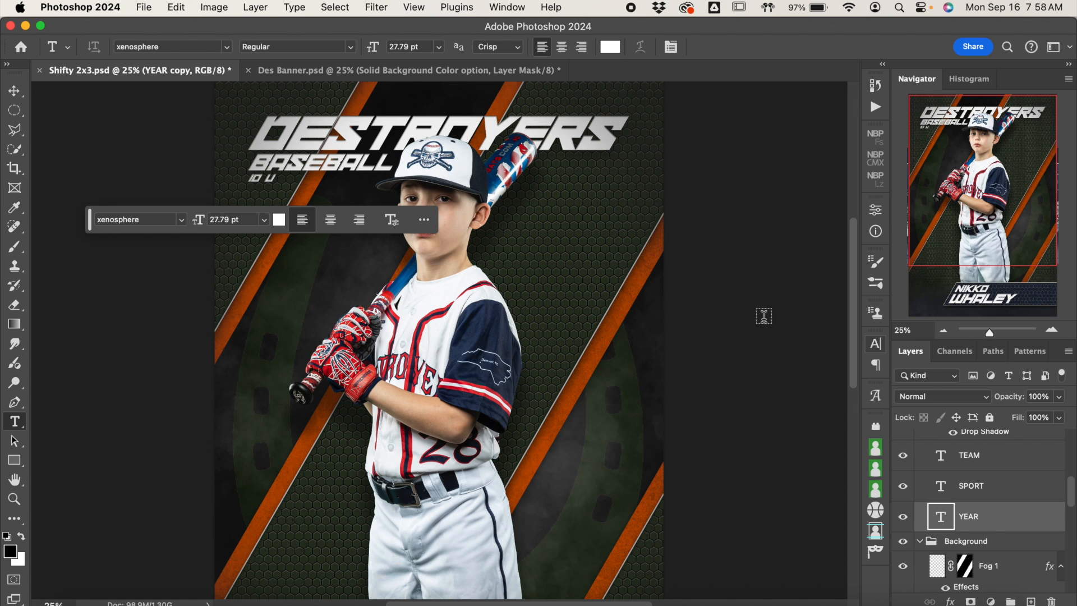
Step: Collapse the Top Text group to reach the Background group's layers, with the whole poster in view
scroll(997, 519, "up", 5)
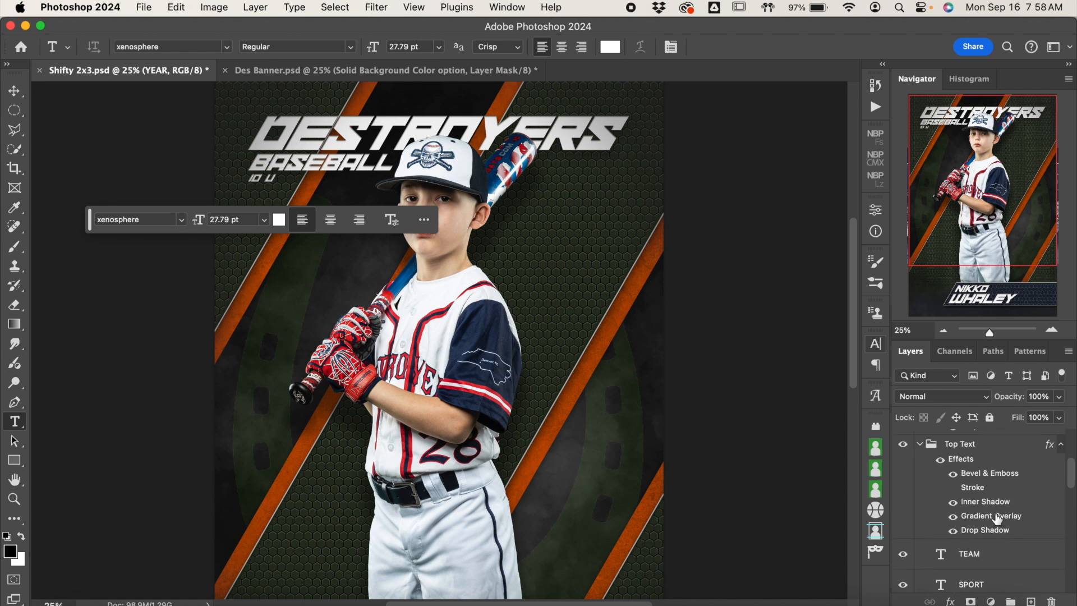
left_click(920, 477)
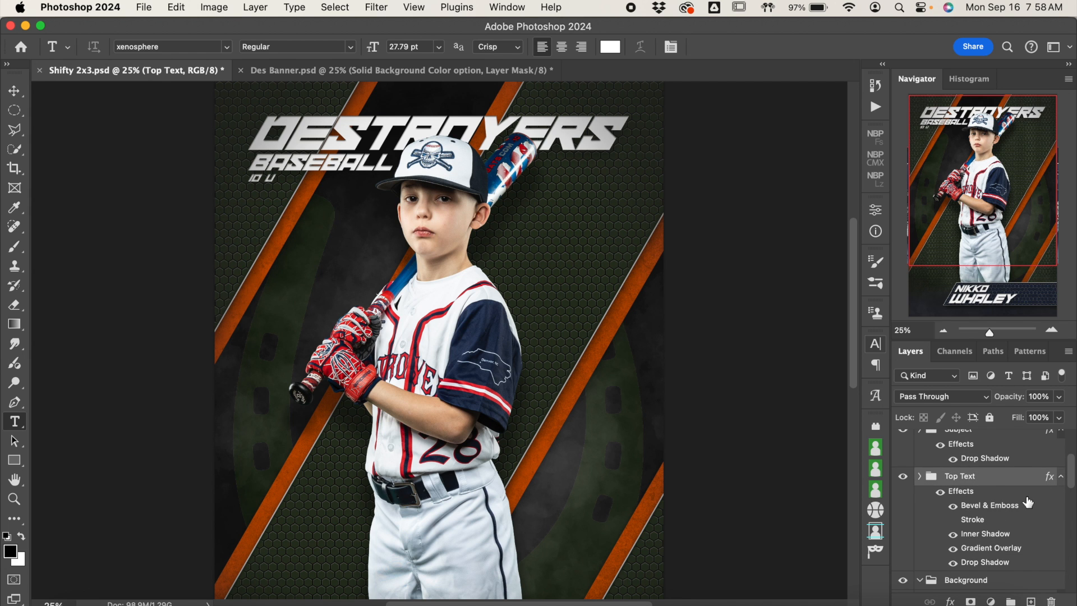
scroll(1027, 501, "down", 4)
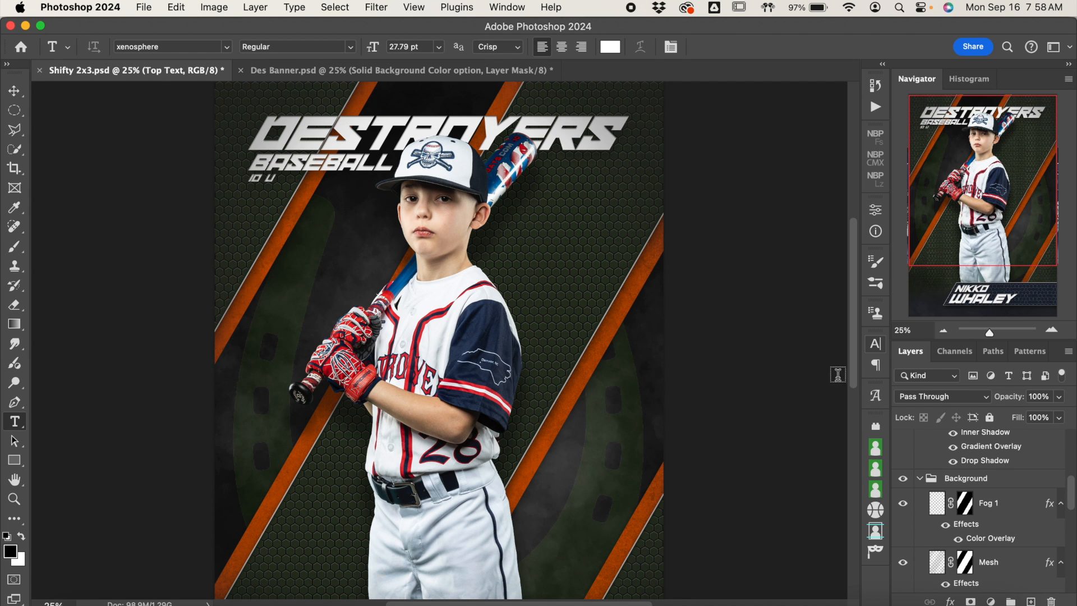
left_click(944, 331)
scroll(729, 375, "down", 3)
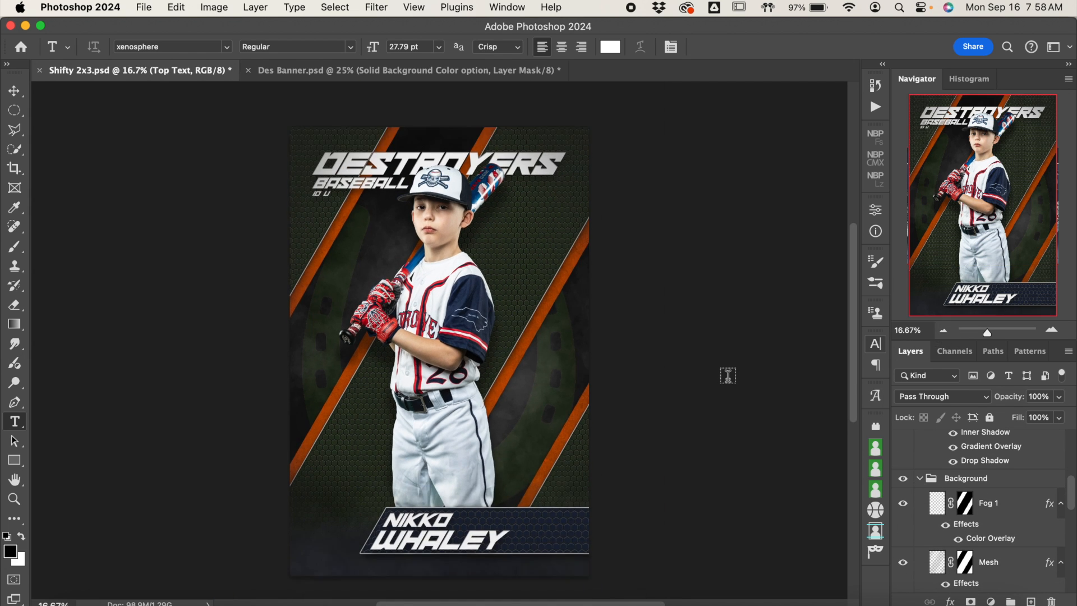
Step: Toggle the visibility of the Fog 1 and Mesh layers in the Background group to examine what each contributes
left_click(15, 93)
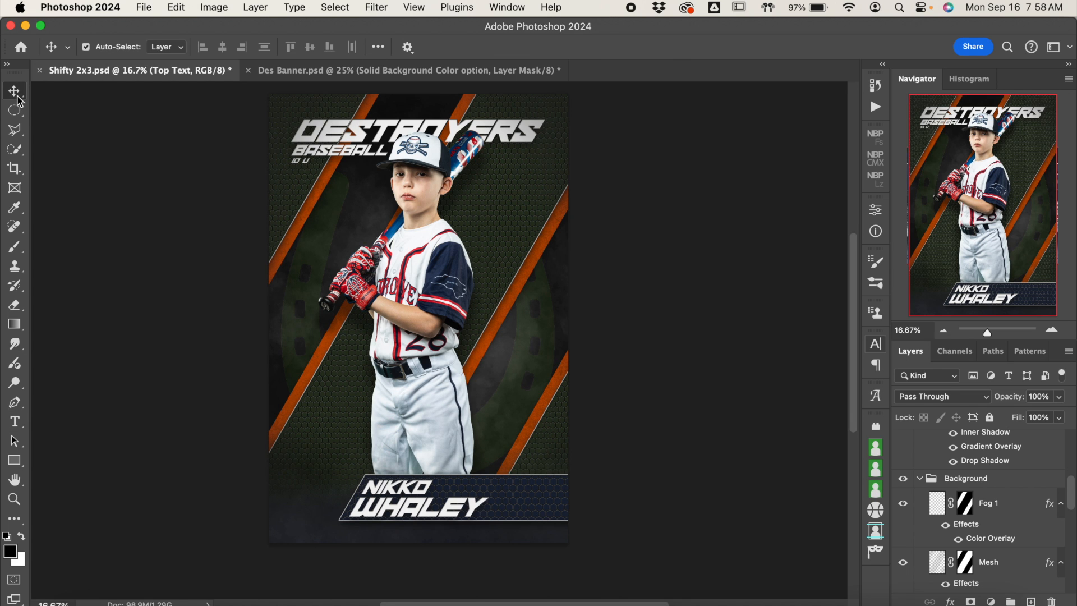
left_click(999, 511)
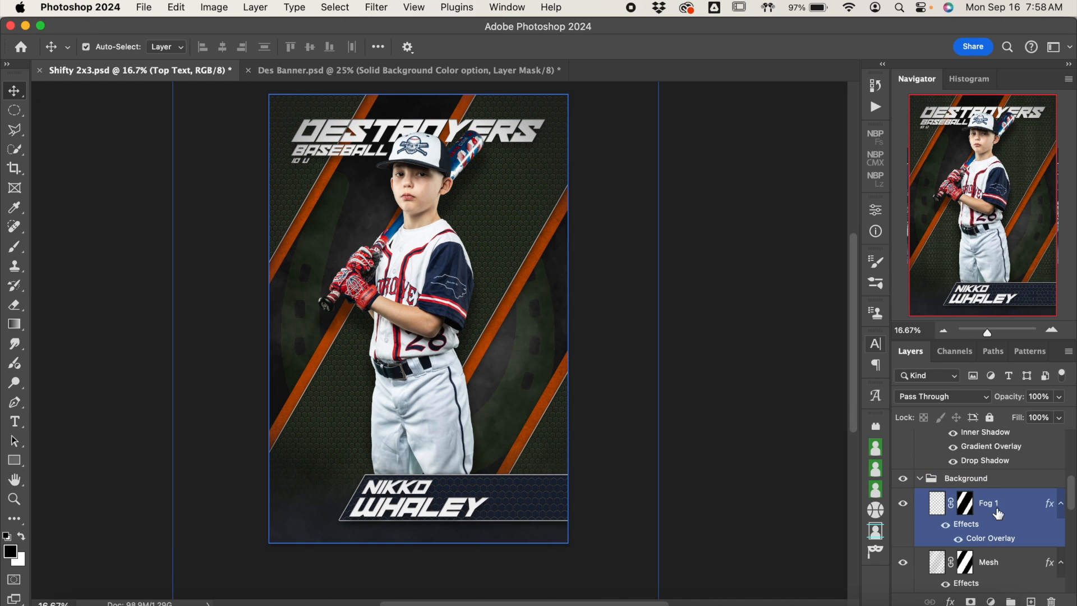
left_click(903, 508)
left_click(903, 507)
left_click(903, 506)
left_click(903, 507)
scroll(982, 533, "down", 2)
left_click(920, 530)
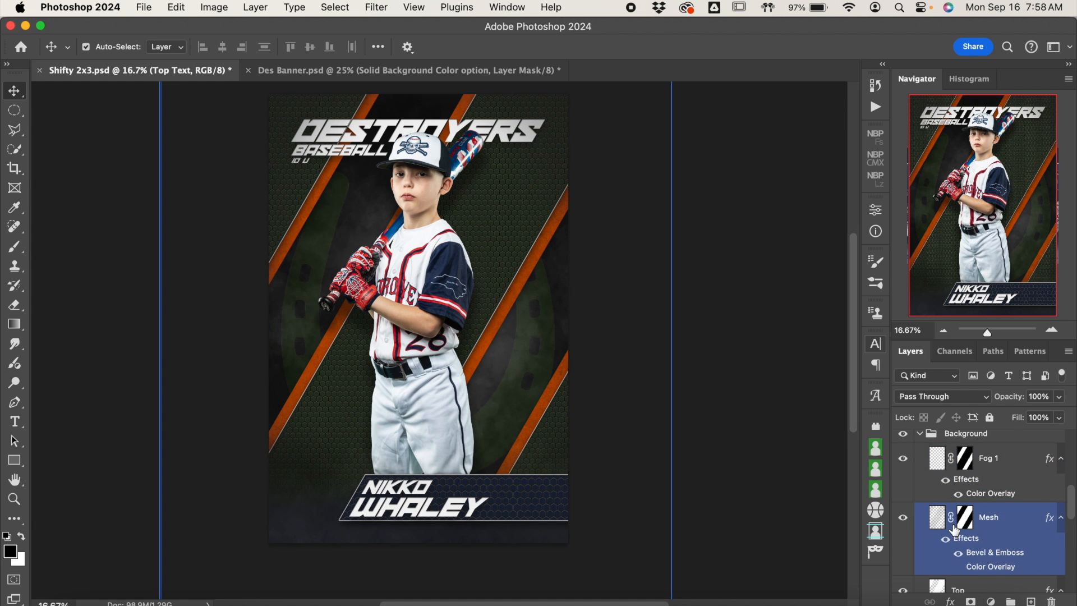
left_click(904, 517)
left_click(294, 433)
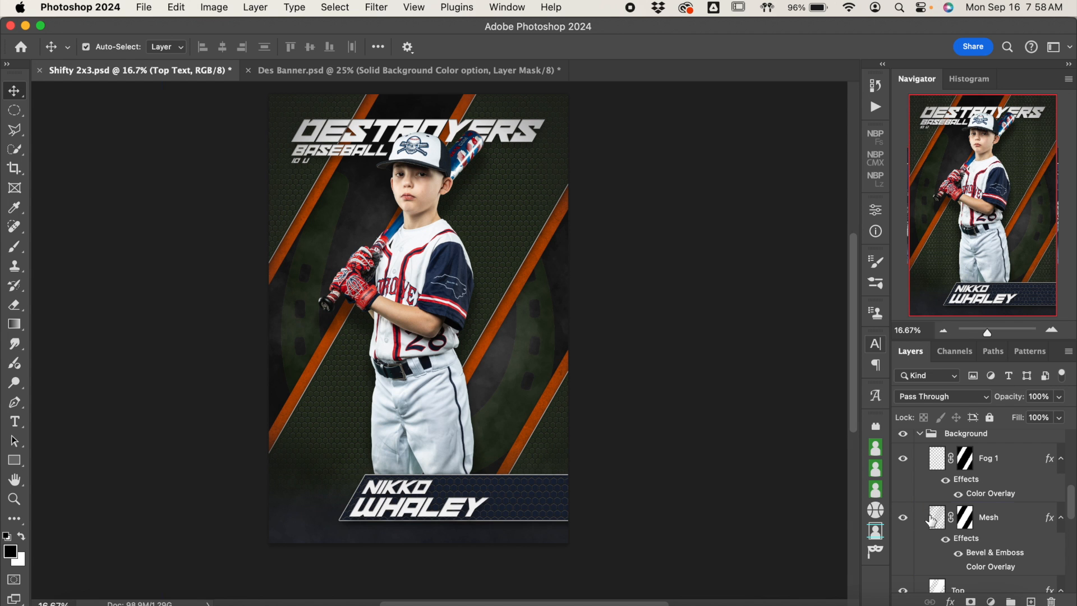
Step: Toggle the visibility of the Top layer in the Background group to examine what it contributes
scroll(1054, 534, "down", 2)
scroll(1055, 535, "down", 4)
left_click(987, 491)
left_click(902, 491)
left_click(903, 492)
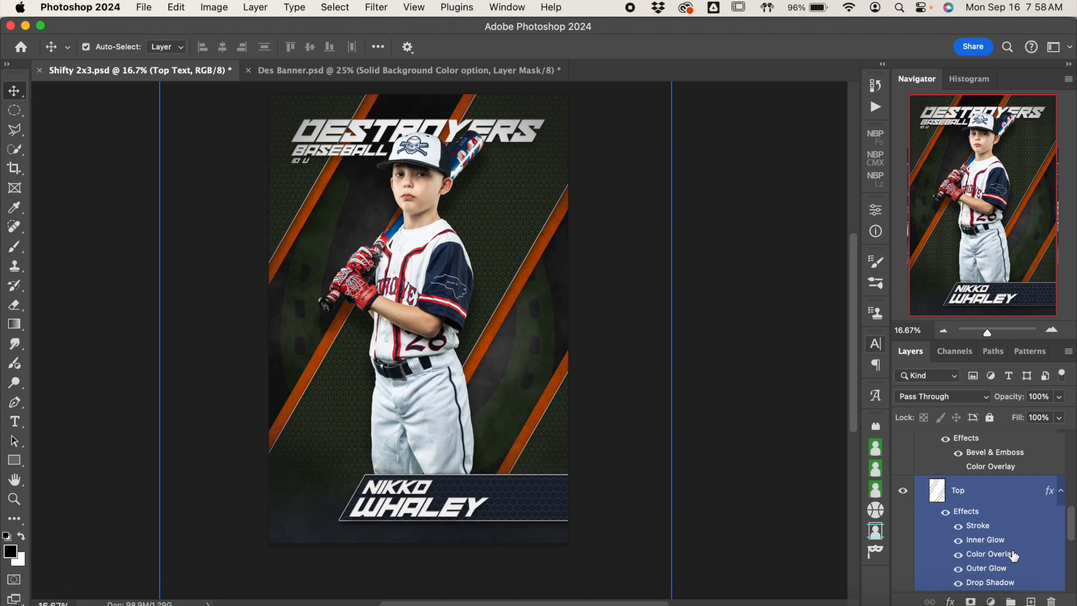
Step: Set the Top layer's Color Overlay to navy 192235
double_click(1013, 554)
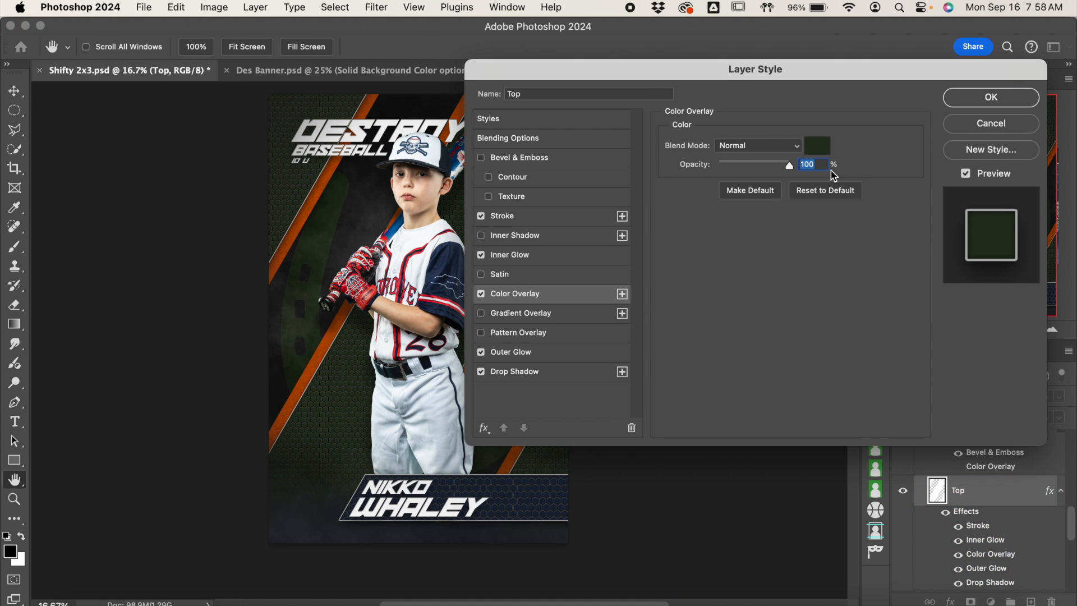
left_click(818, 146)
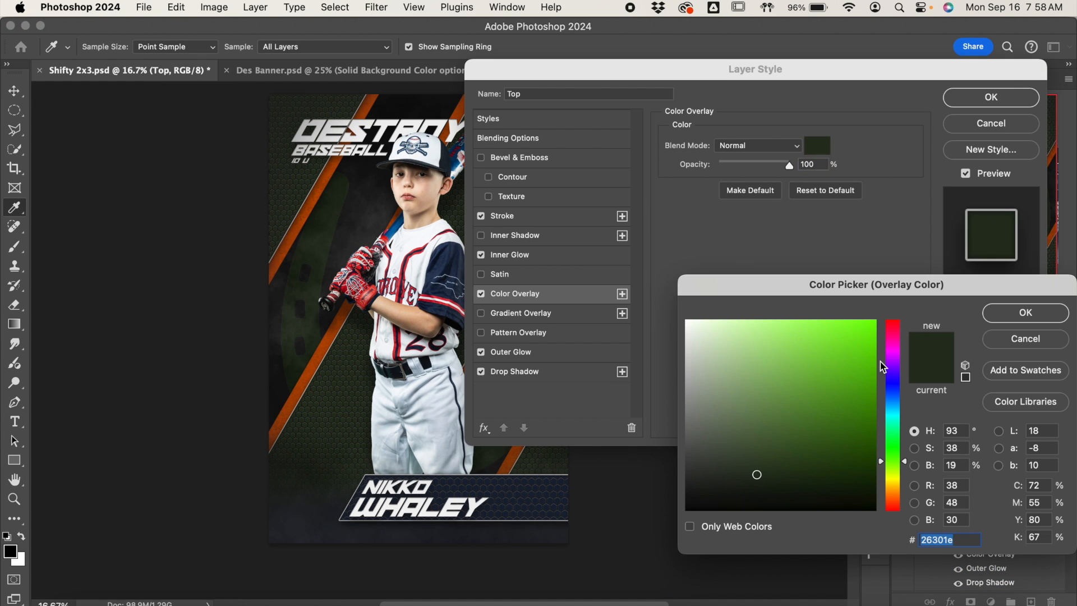
type("192235")
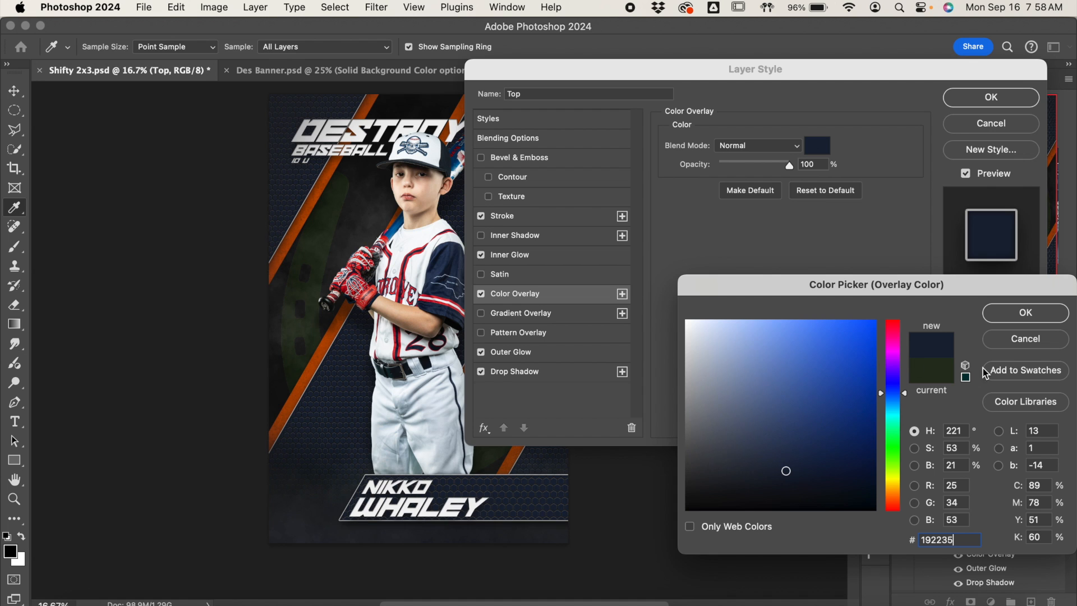
left_click(1048, 324)
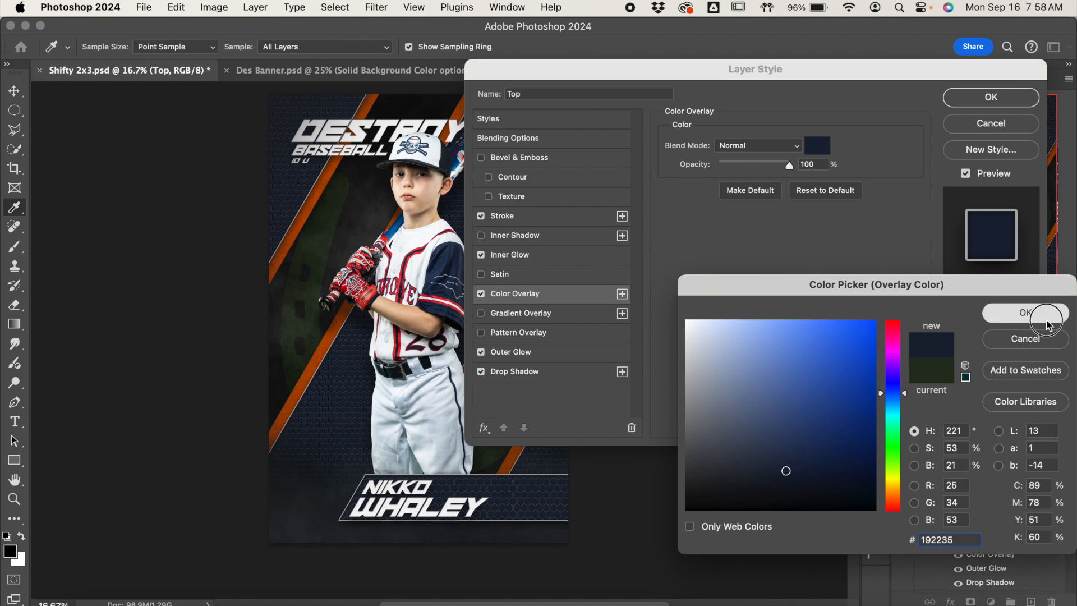
left_click(1014, 102)
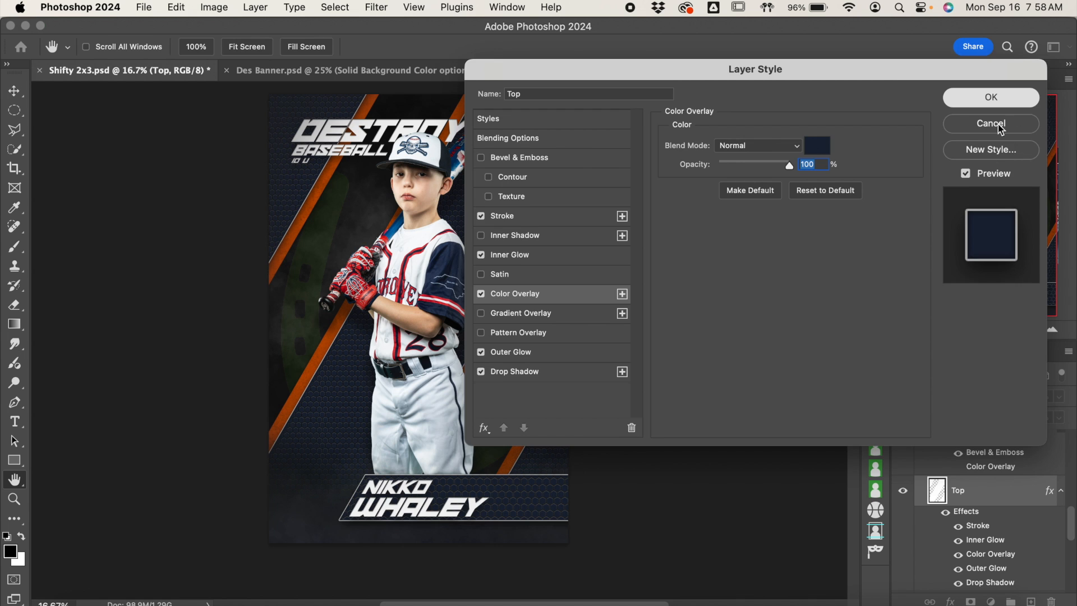
Step: Toggle the Texture layer's visibility in a close-up view to examine its effect on the diagonal stripes
scroll(1008, 525, "down", 5)
left_click(1010, 528)
left_click(974, 489)
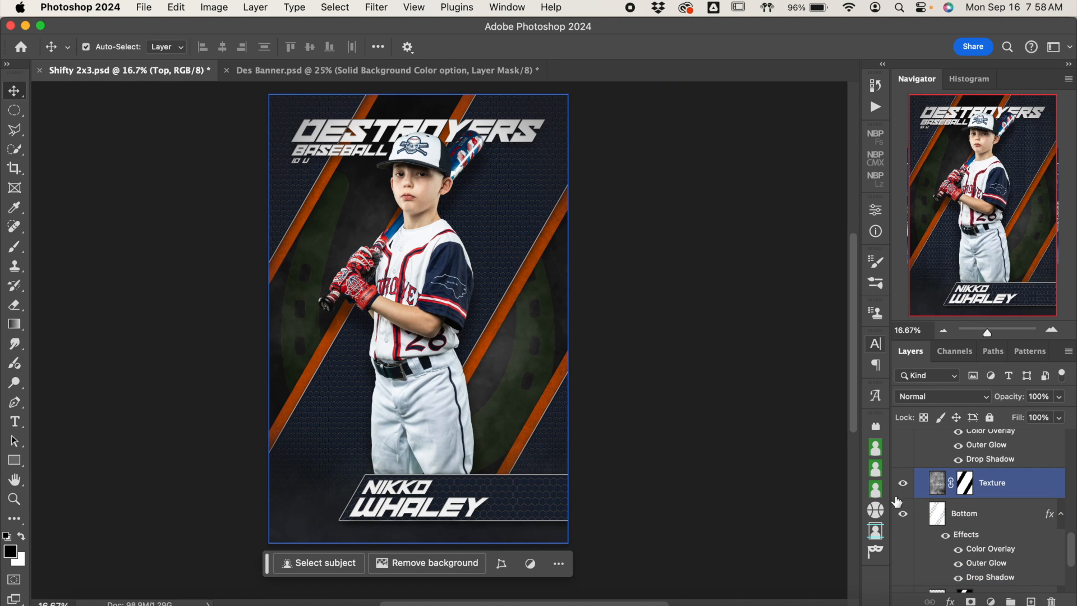
left_click(1053, 330)
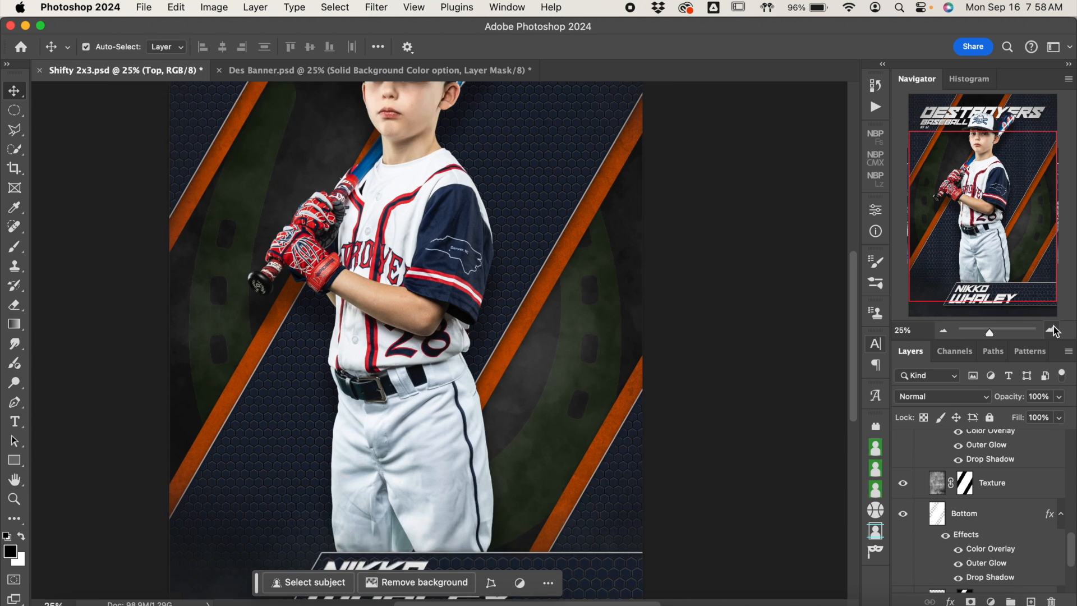
left_click(1053, 330)
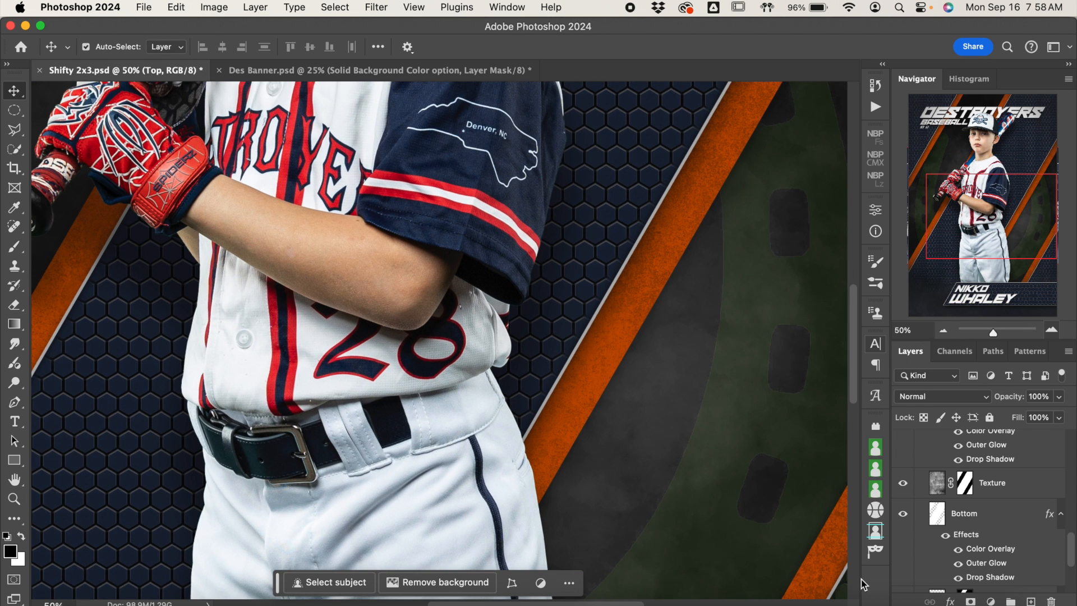
key("super+plus")
left_click(903, 484)
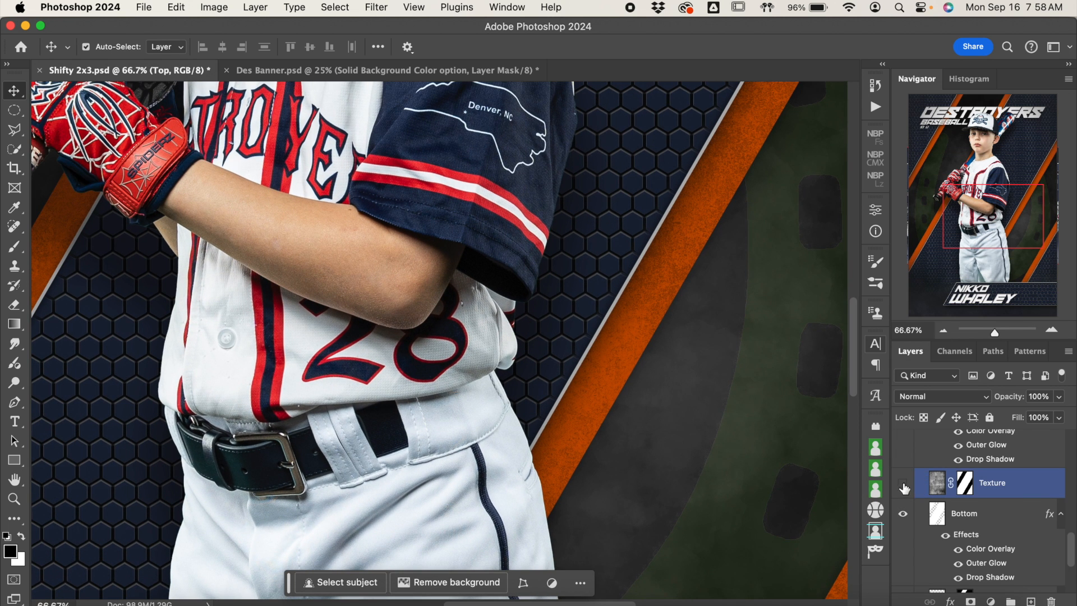
left_click(904, 485)
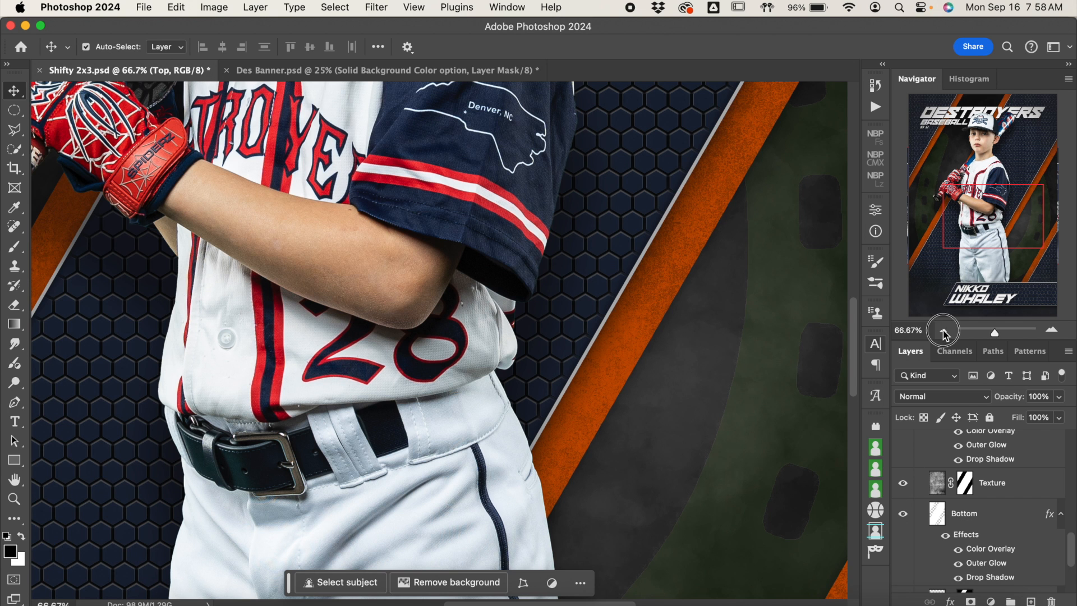
Step: Recolor the Bottom layer's Color Overlay with a red sampled from the jersey trim, darkened to suit the uniform
key("super+minus")
left_click(1019, 552)
left_click(1019, 554)
left_click(1012, 507)
left_click(1013, 504)
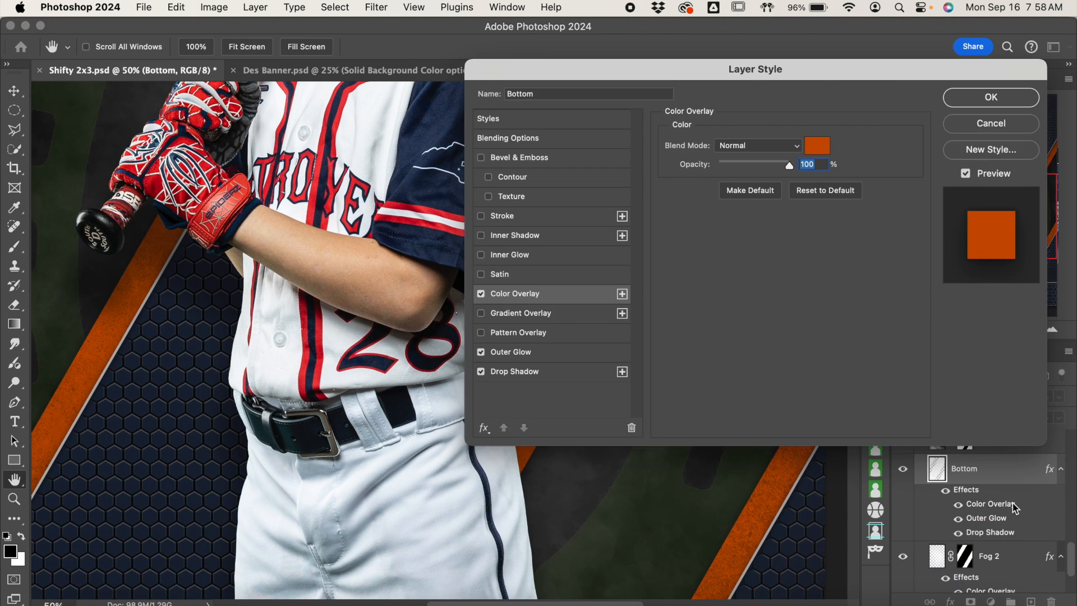
left_click(818, 147)
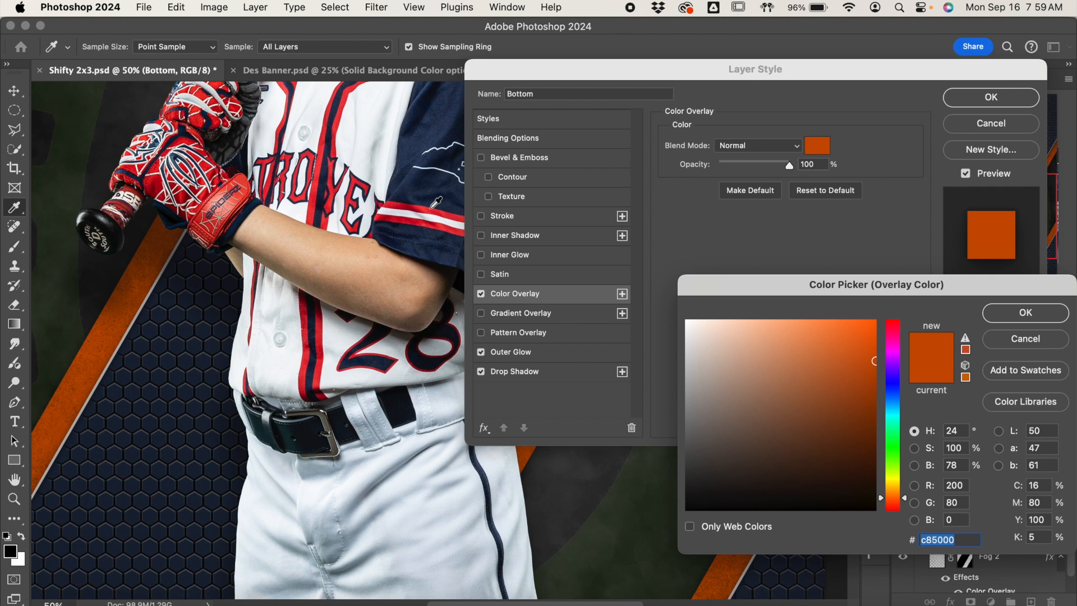
left_click(340, 116)
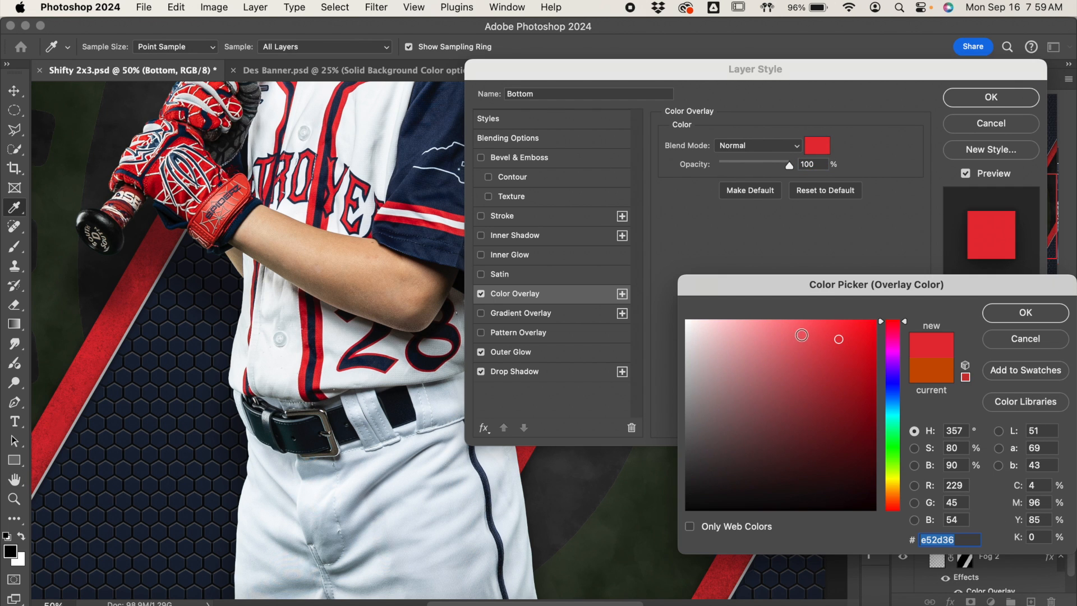
left_click(839, 362)
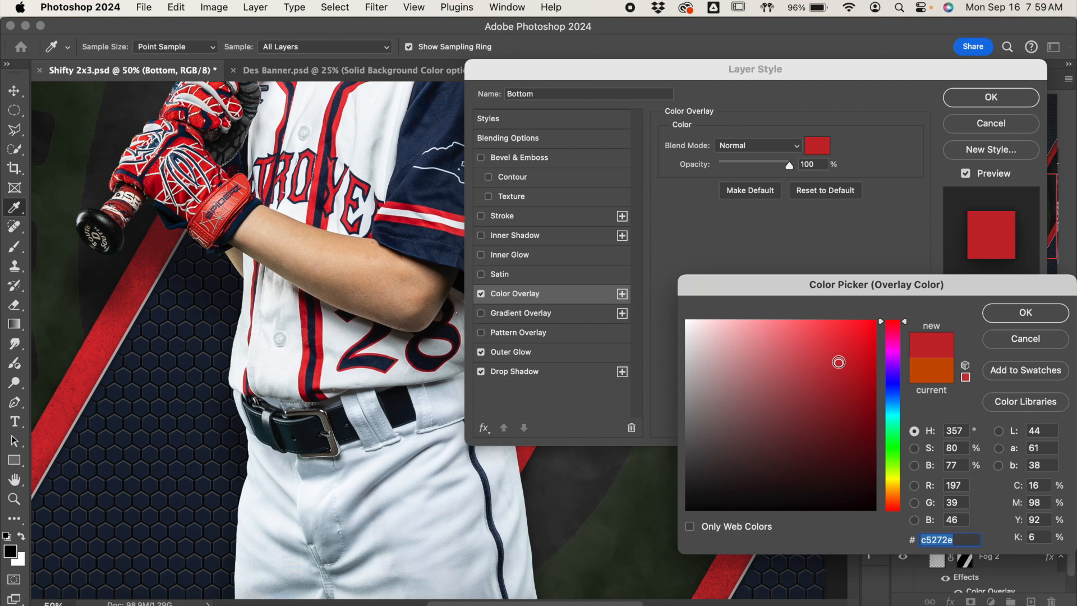
left_click(839, 388)
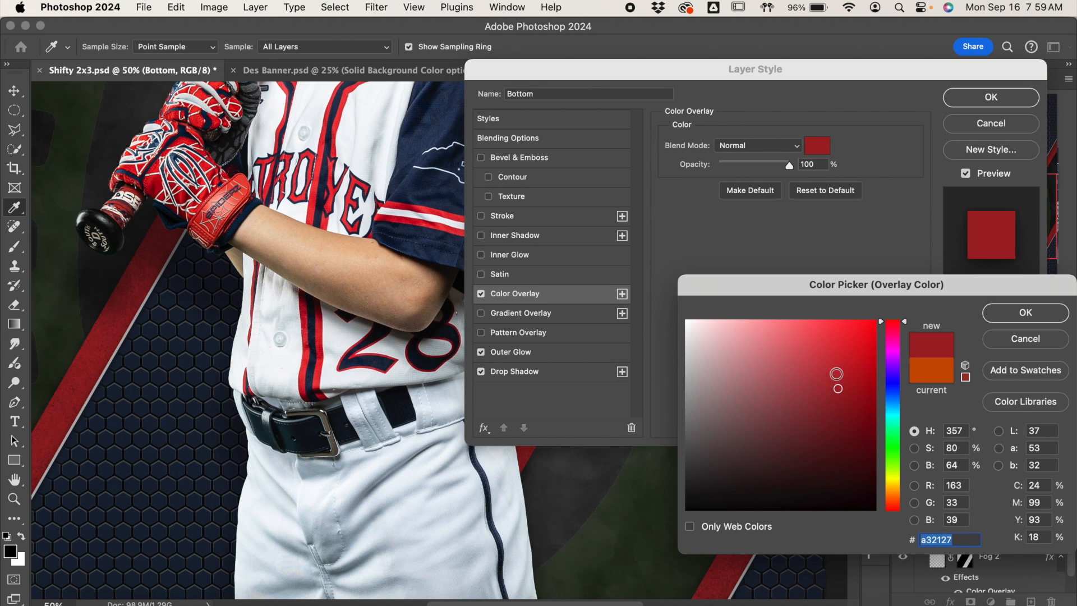
left_click(1020, 316)
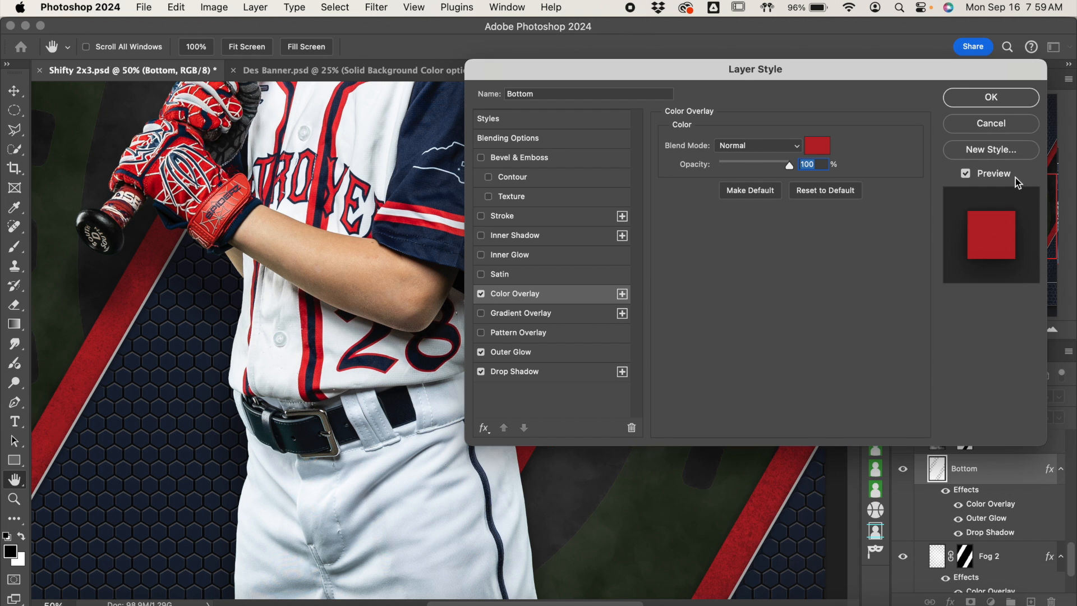
left_click(983, 100)
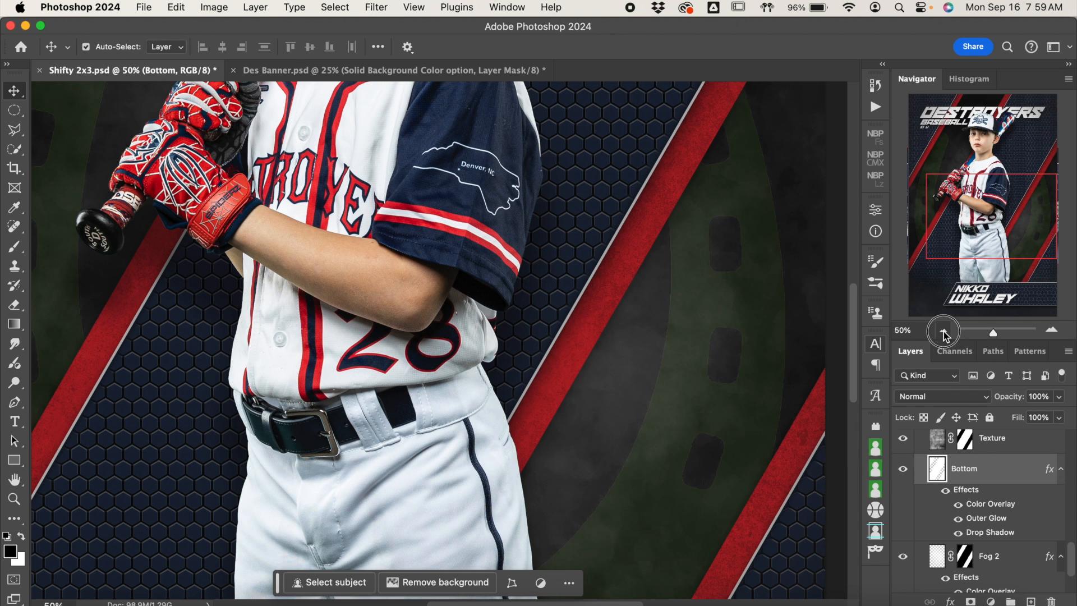
Step: Toggle the Fog 2 layer's visibility with the whole poster in view to examine its effect on the background
left_click(945, 332)
left_click(945, 332)
scroll(513, 352, "down", 3)
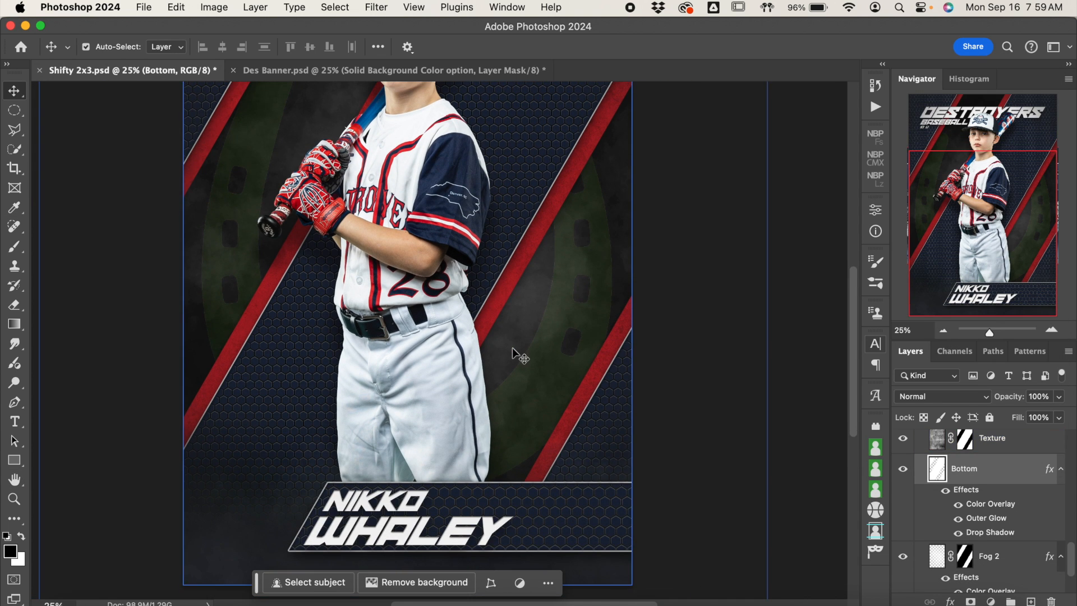
left_click(945, 331)
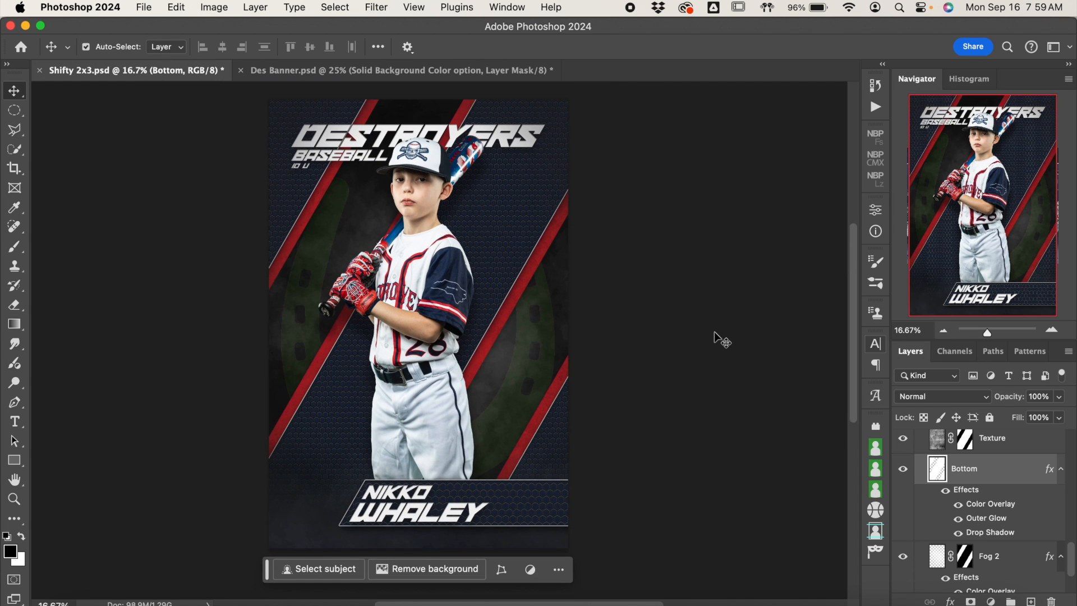
scroll(959, 504, "down", 2)
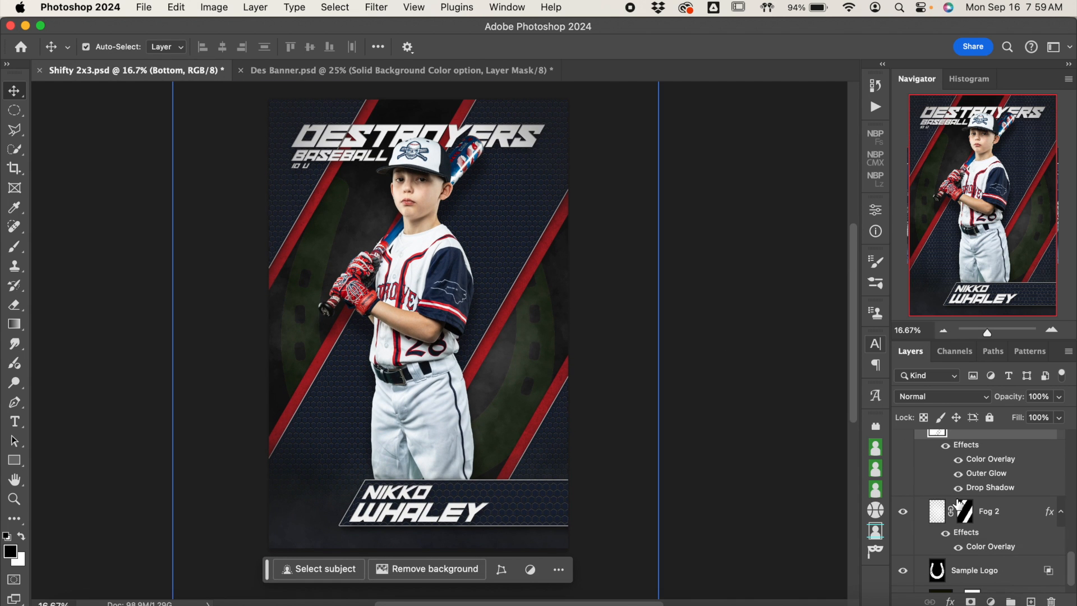
left_click(903, 514)
left_click(902, 514)
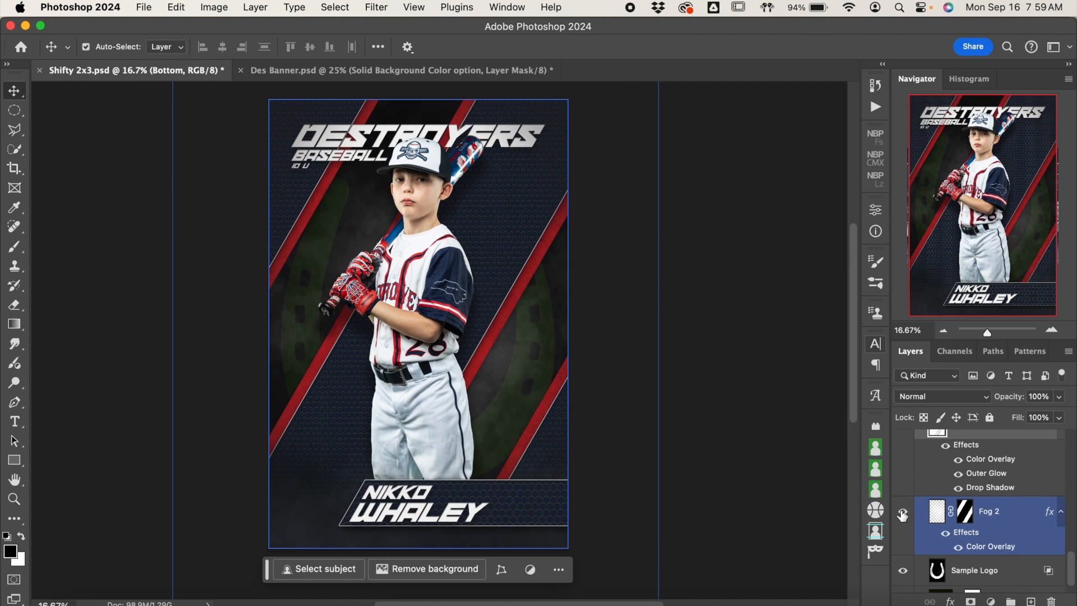
left_click(902, 515)
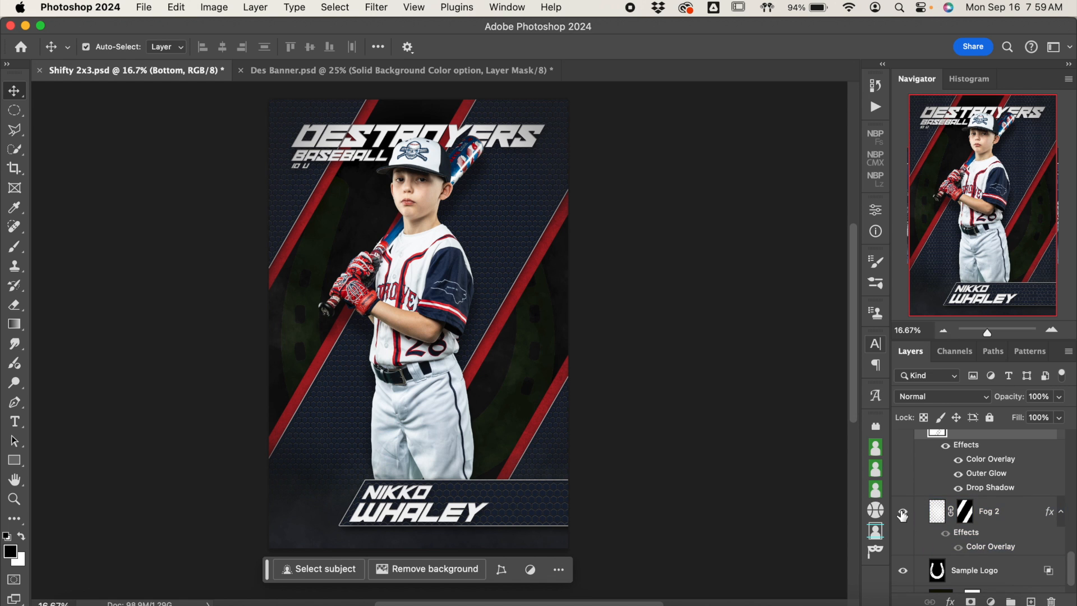
Step: Hide the Sample Logo horseshoe layer behind the player
scroll(1008, 519, "down", 1)
left_click(957, 540)
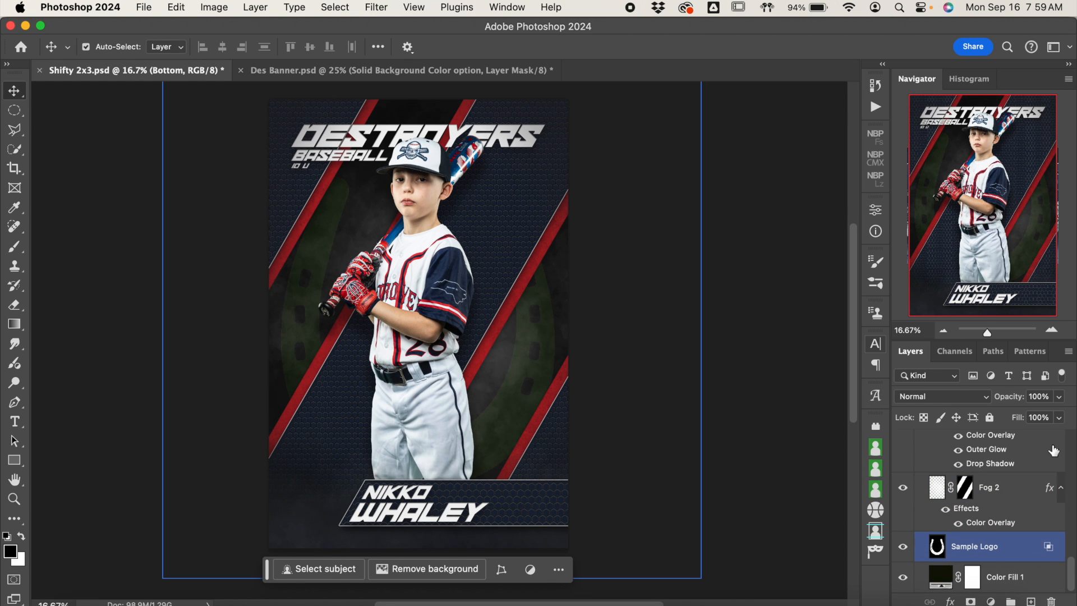
left_click(1052, 329)
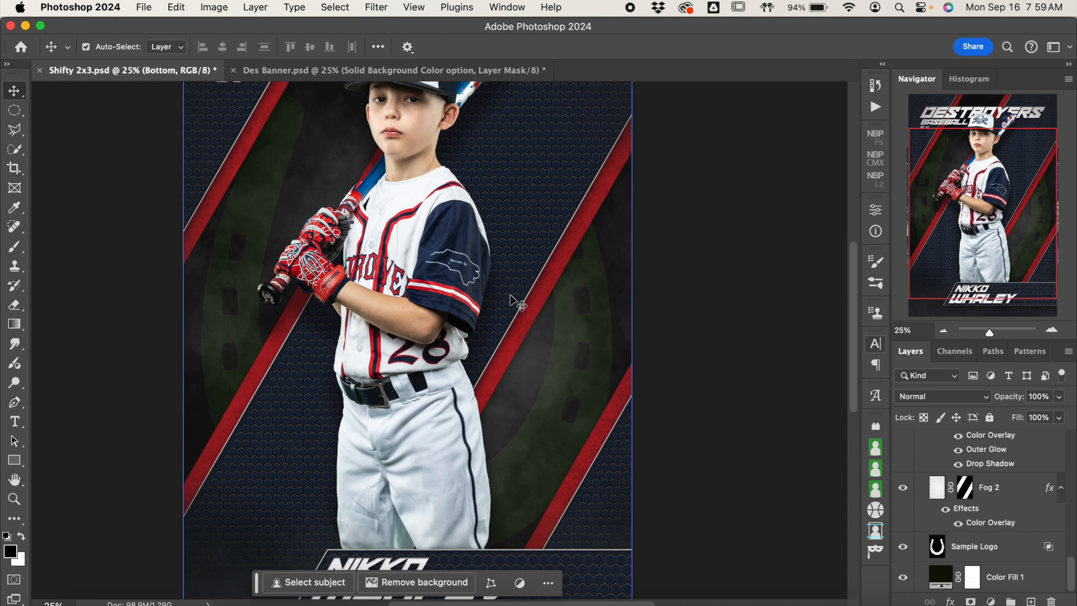
scroll(582, 336, "up", 5)
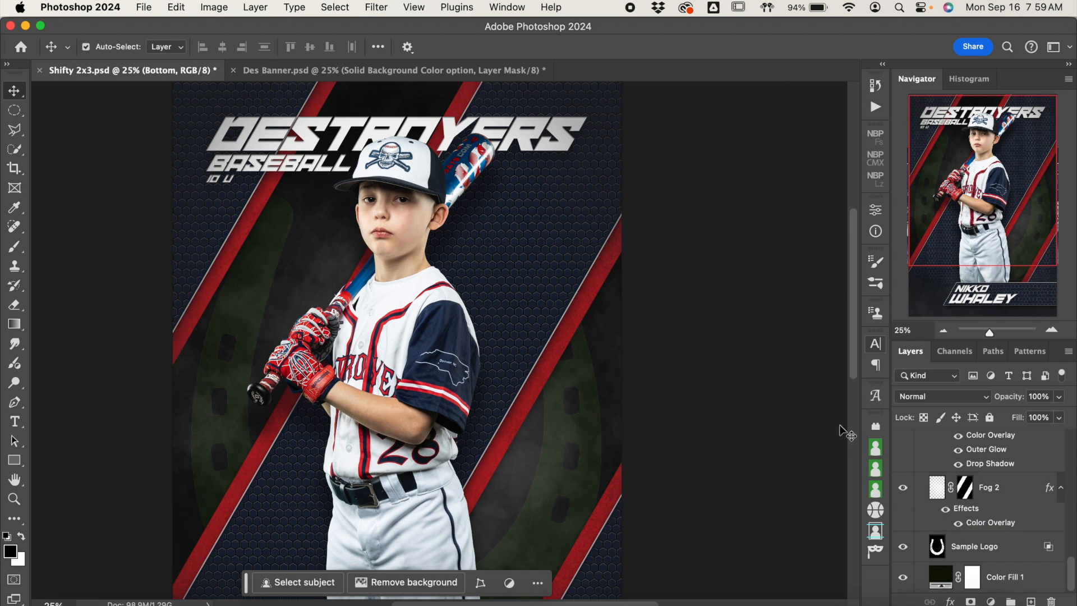
left_click(904, 548)
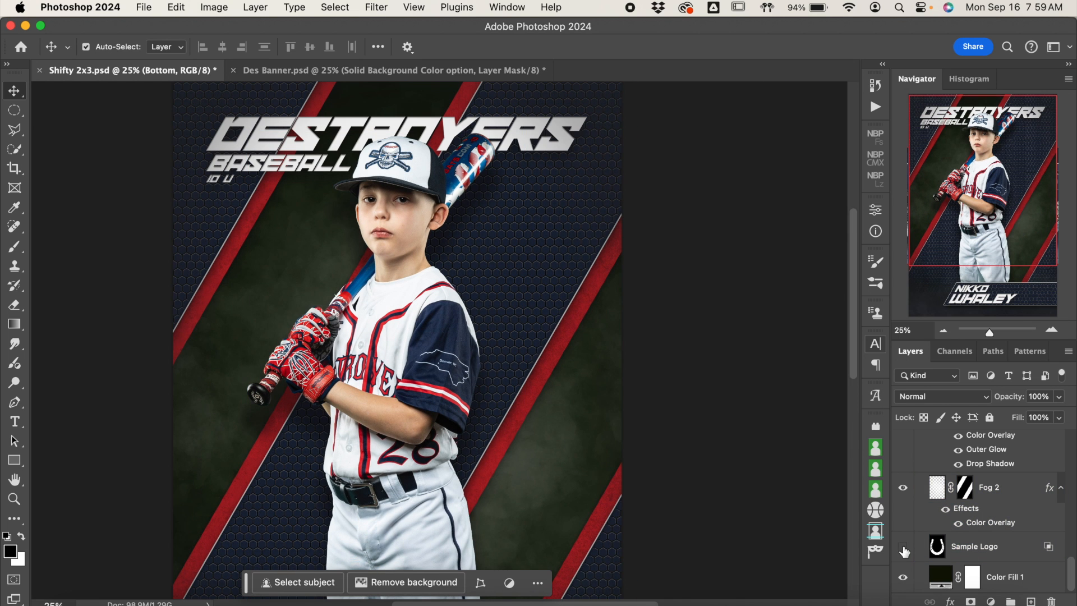
left_click(976, 509)
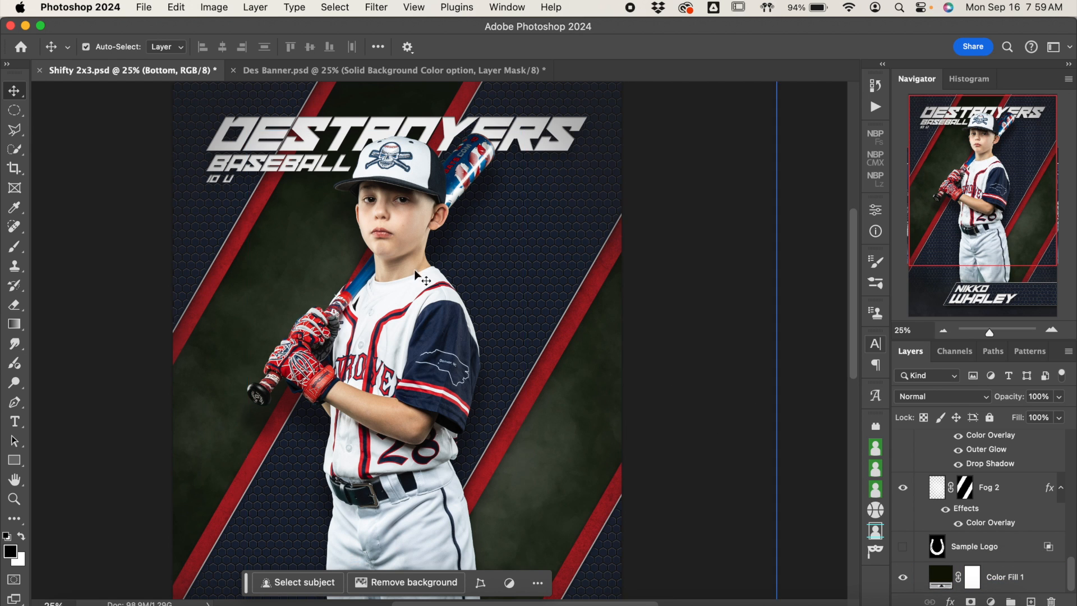
left_click(979, 547)
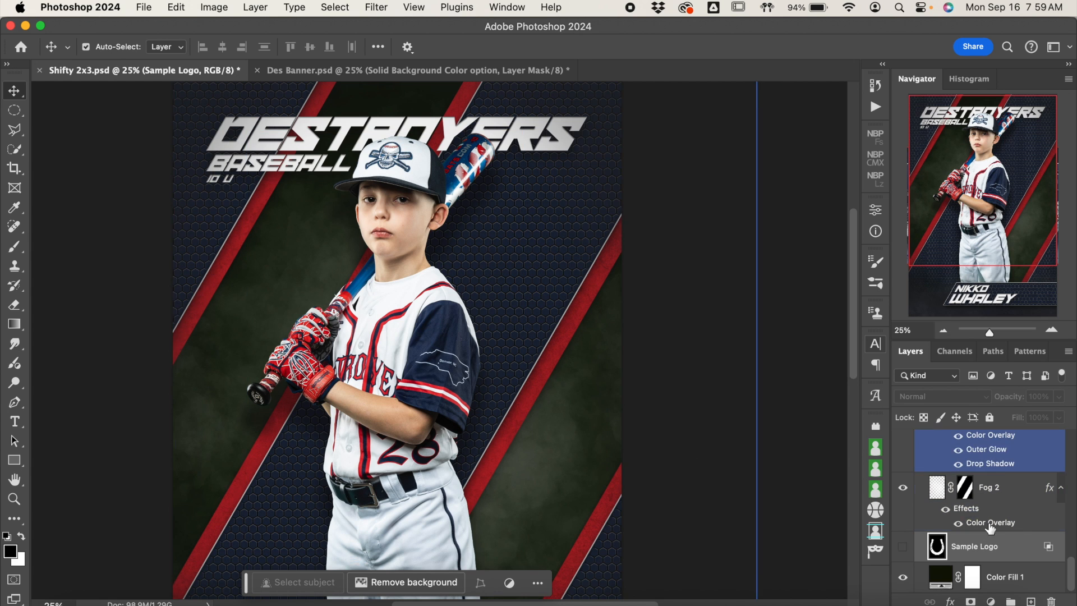
left_click(903, 547)
left_click(903, 546)
Step: Set the Color Fill 1 background layer's color to navy 192235 and darken it to 090d14
left_click(939, 575)
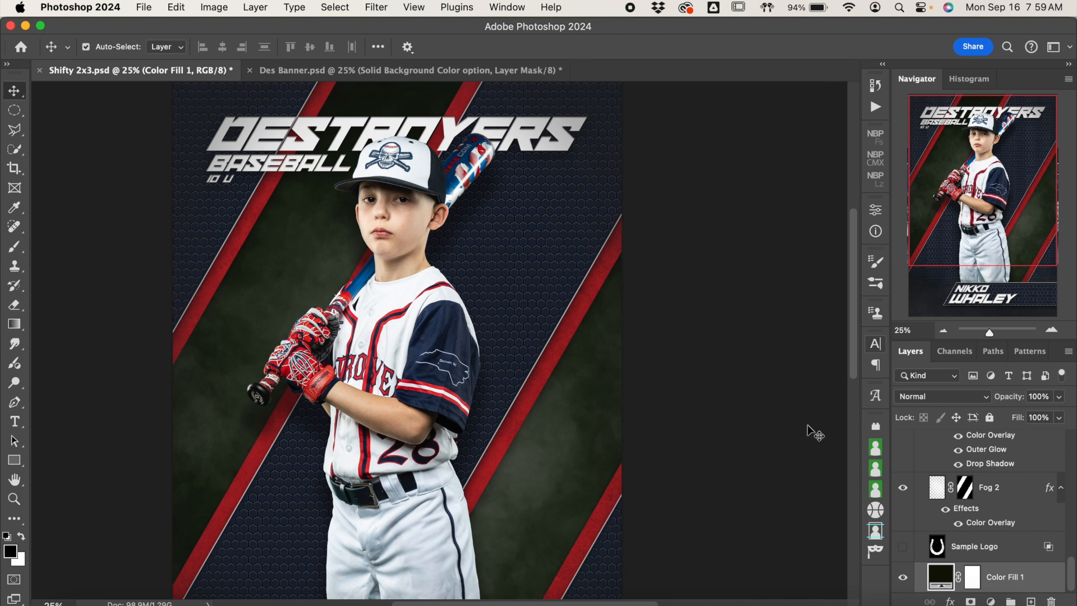
double_click(939, 575)
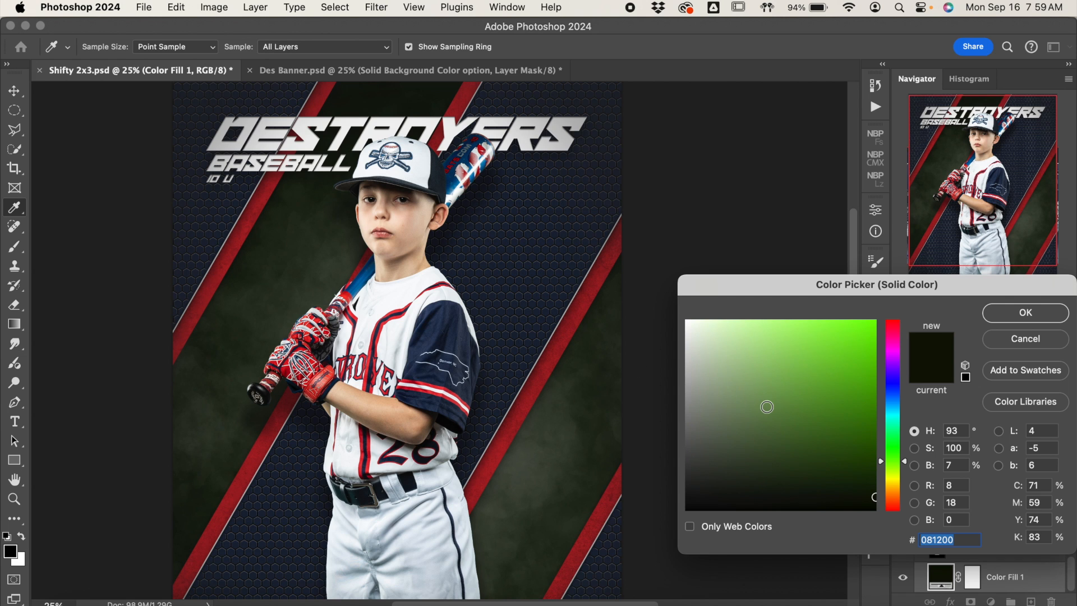
type("192235")
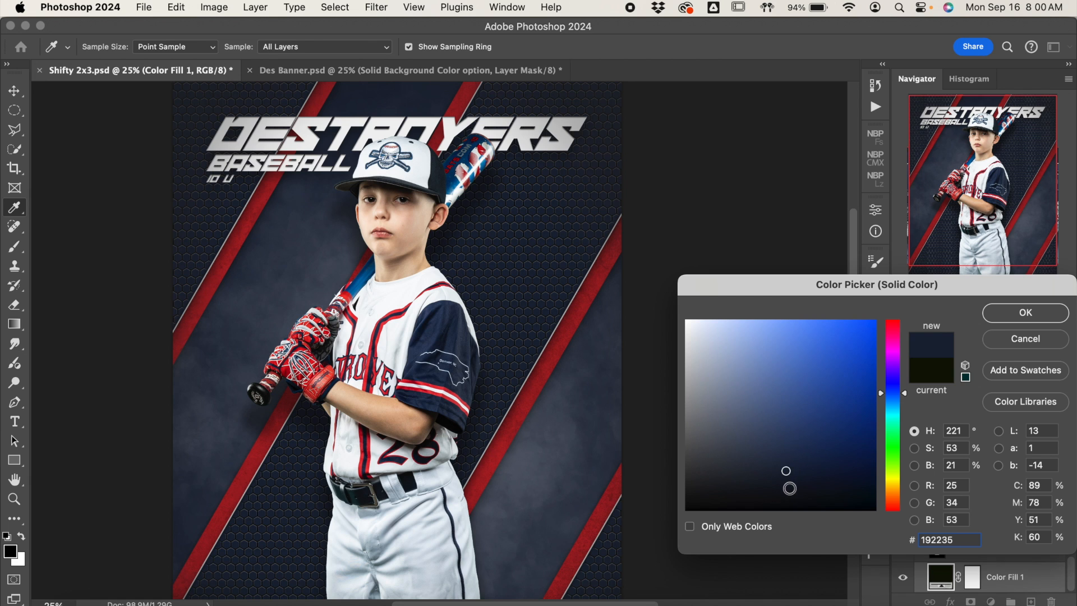
left_click(786, 447)
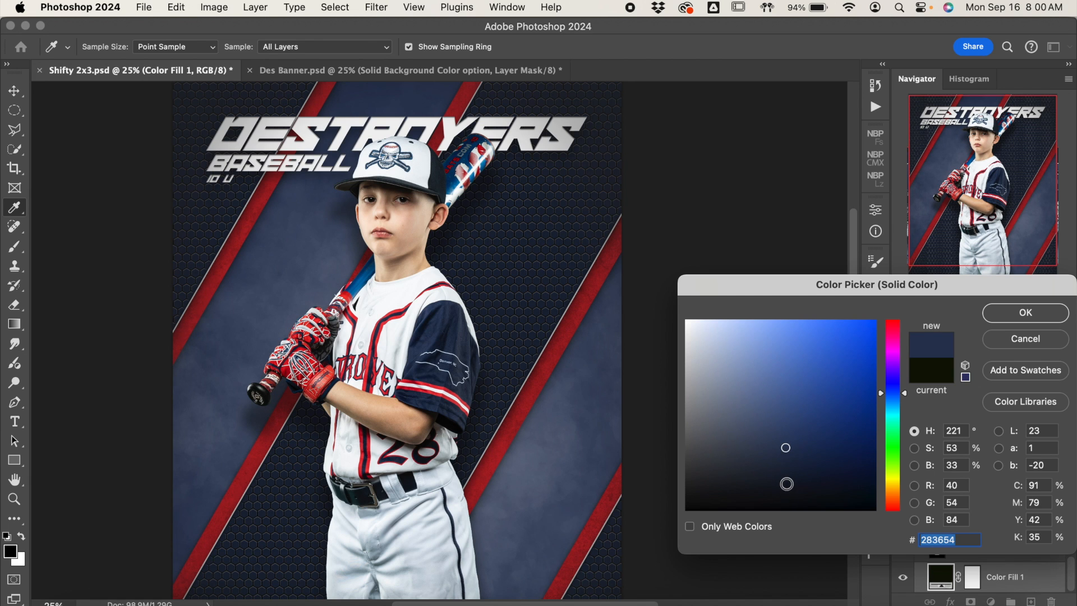
left_click(787, 483)
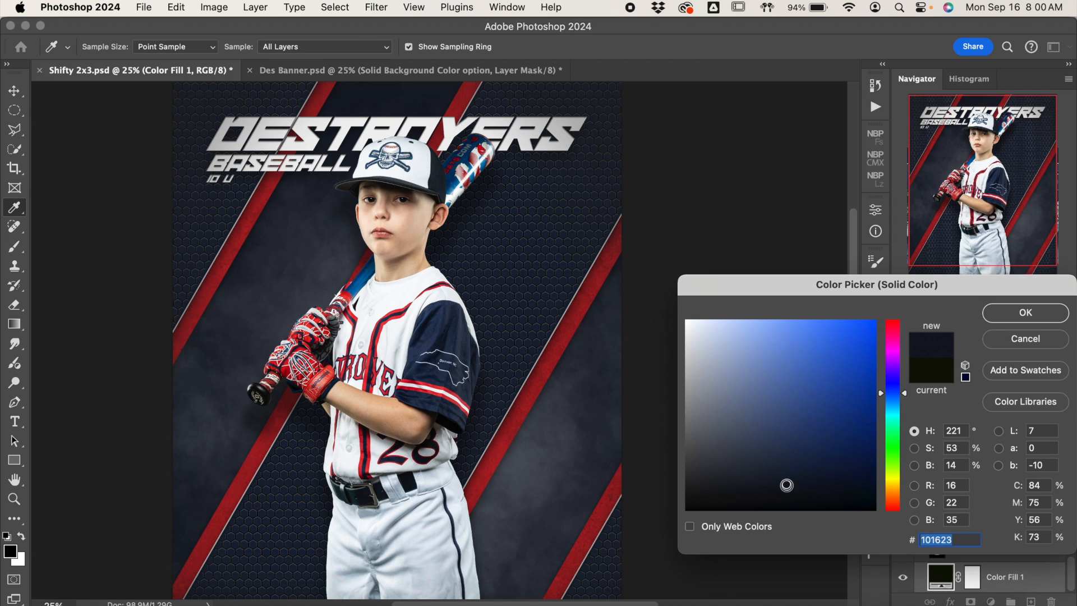
left_click(788, 495)
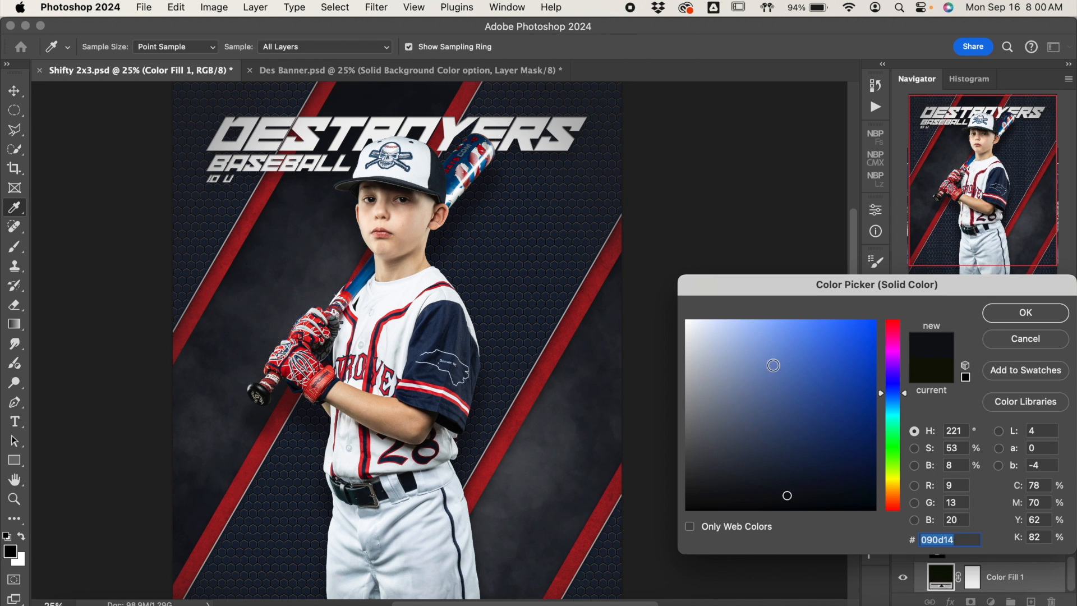
Step: Try a red sampled from the poster's diagonal stripe, darkened nearly to black, as the Color Fill 1 color
left_click(581, 306)
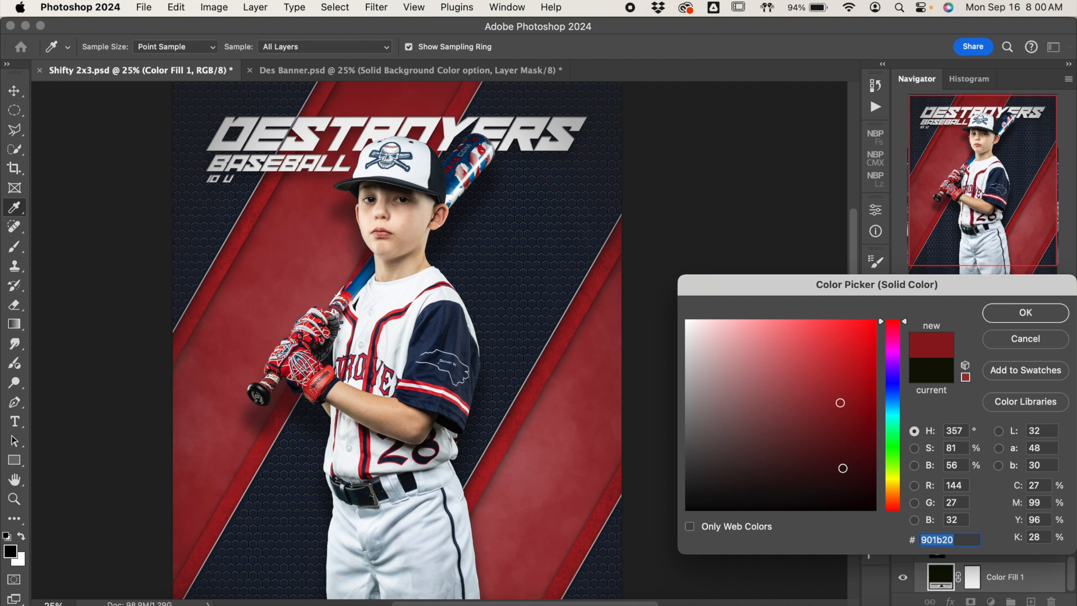
left_click(843, 468)
left_click(847, 480)
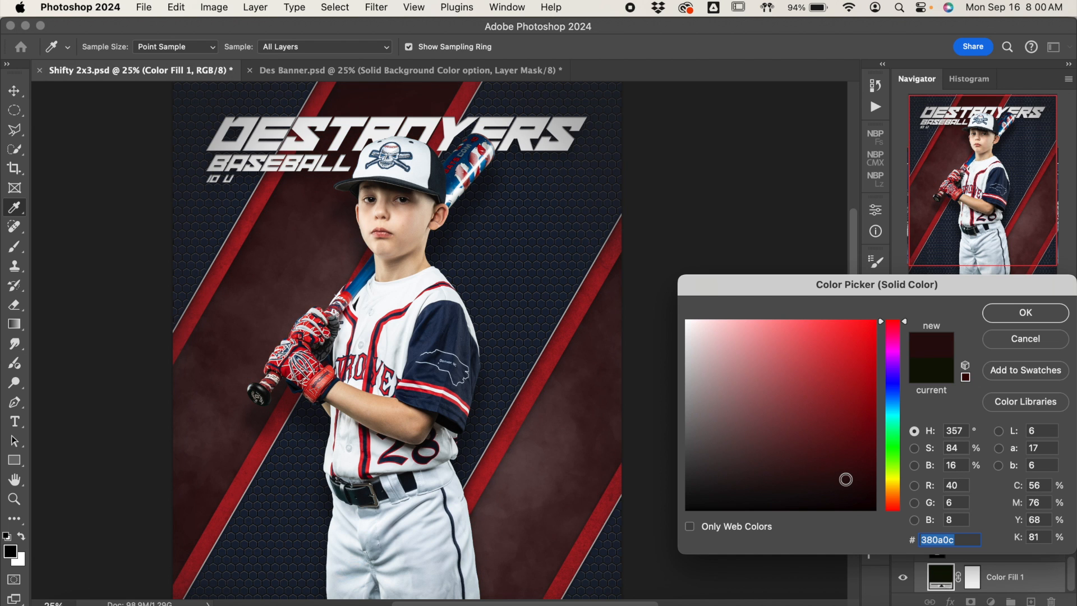
left_click(847, 493)
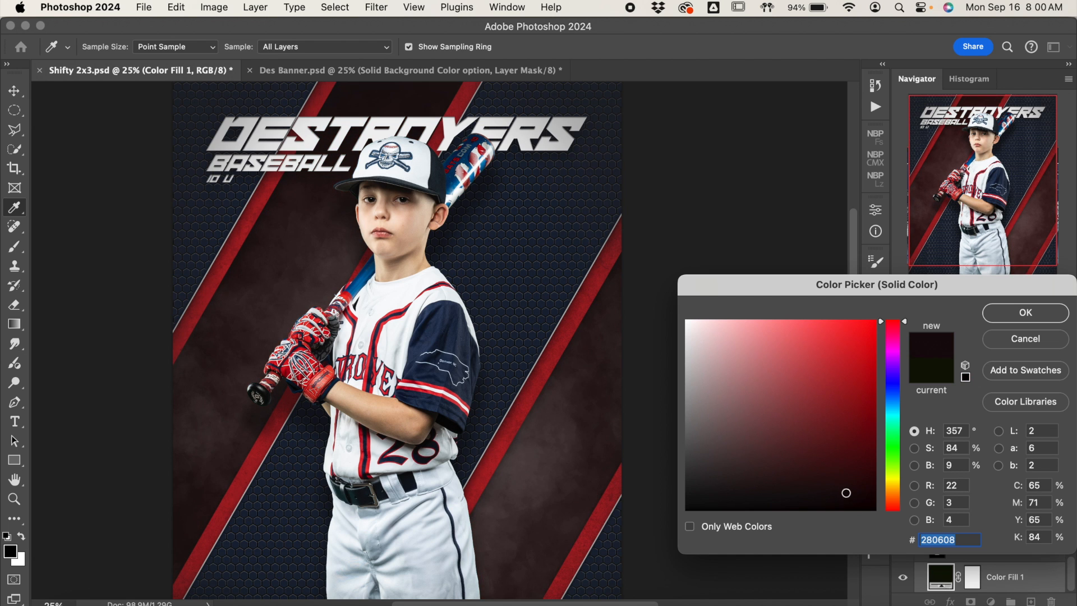
Step: Return the Color Fill 1 color to navy 192235, darken it nearly to black and apply it
left_click(529, 397)
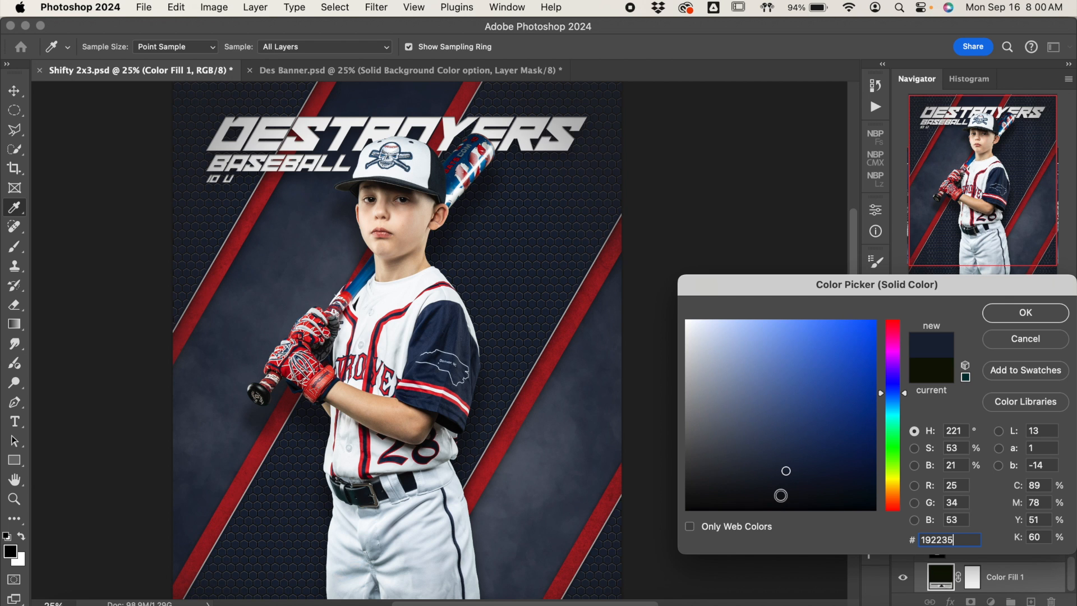
left_click(787, 497)
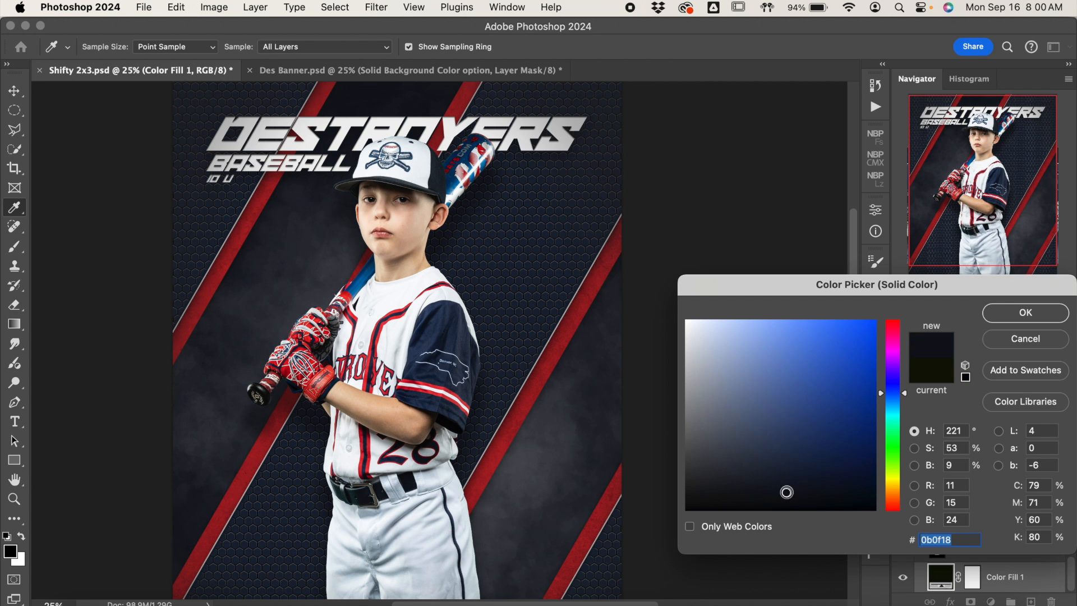
left_click(787, 497)
left_click(1030, 323)
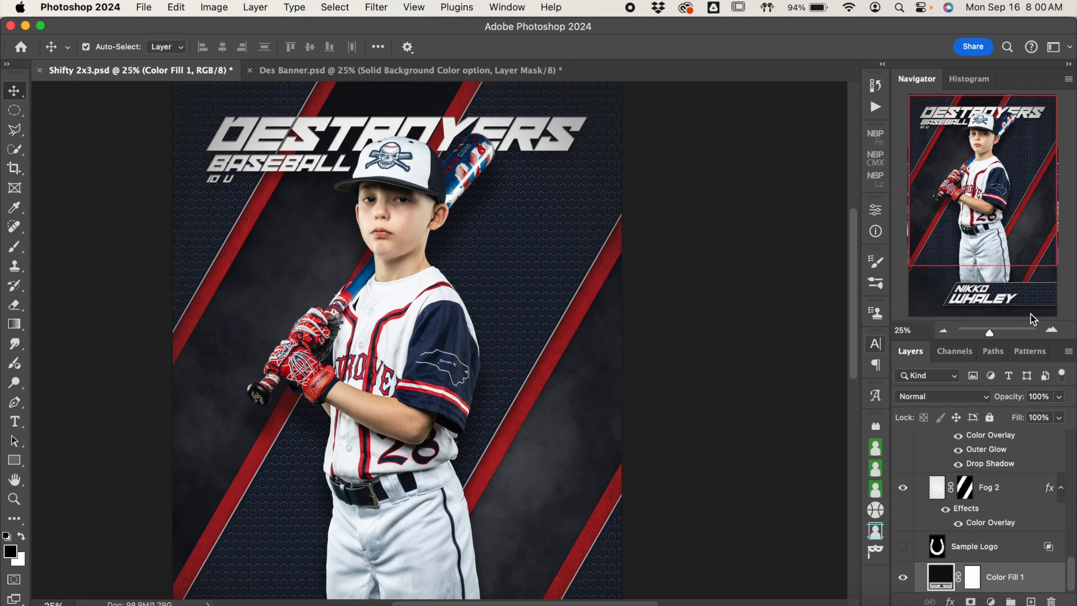
Step: Toggle the Color Overlay of Foreground Fog 1 in the Foreground Fog group to examine its effect on the whole poster
left_click(945, 333)
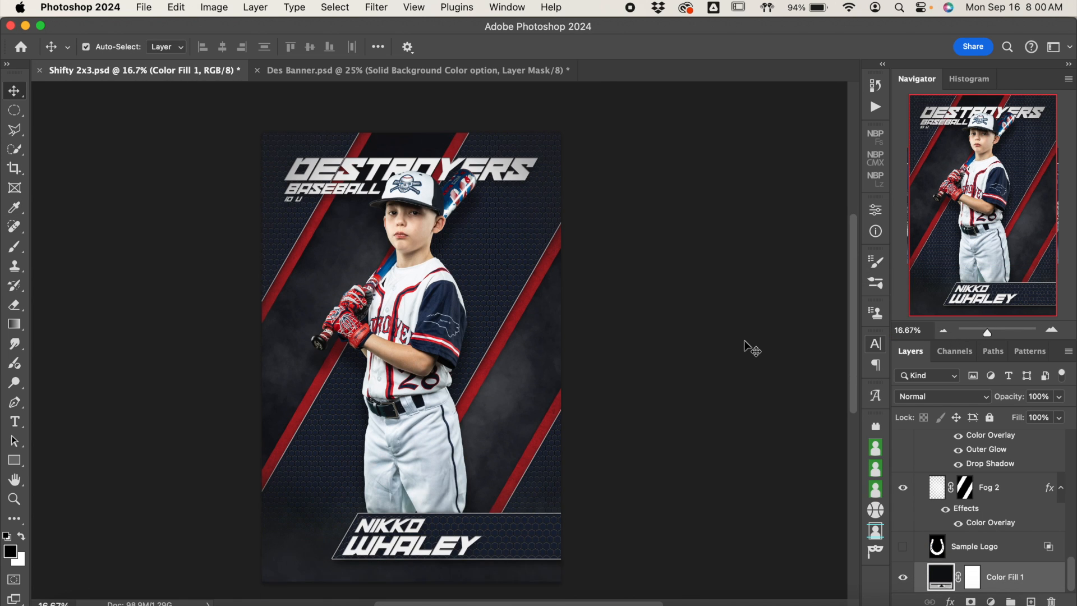
scroll(752, 348, "up", 2)
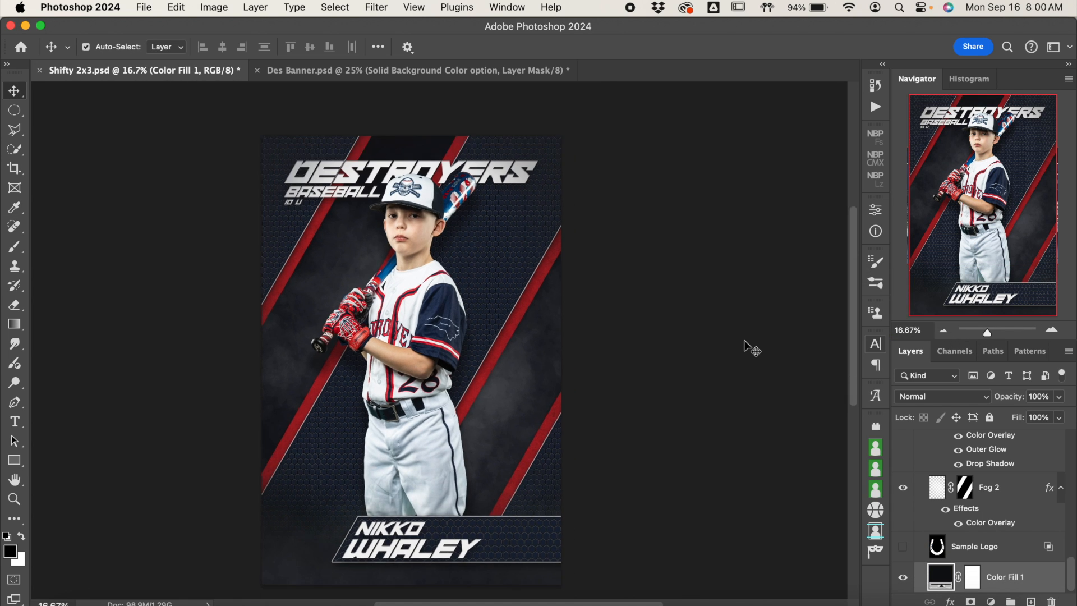
left_click(1036, 490)
scroll(1036, 490, "up", 5)
left_click(953, 492)
left_click(919, 492)
scroll(974, 503, "down", 3)
left_click(974, 503)
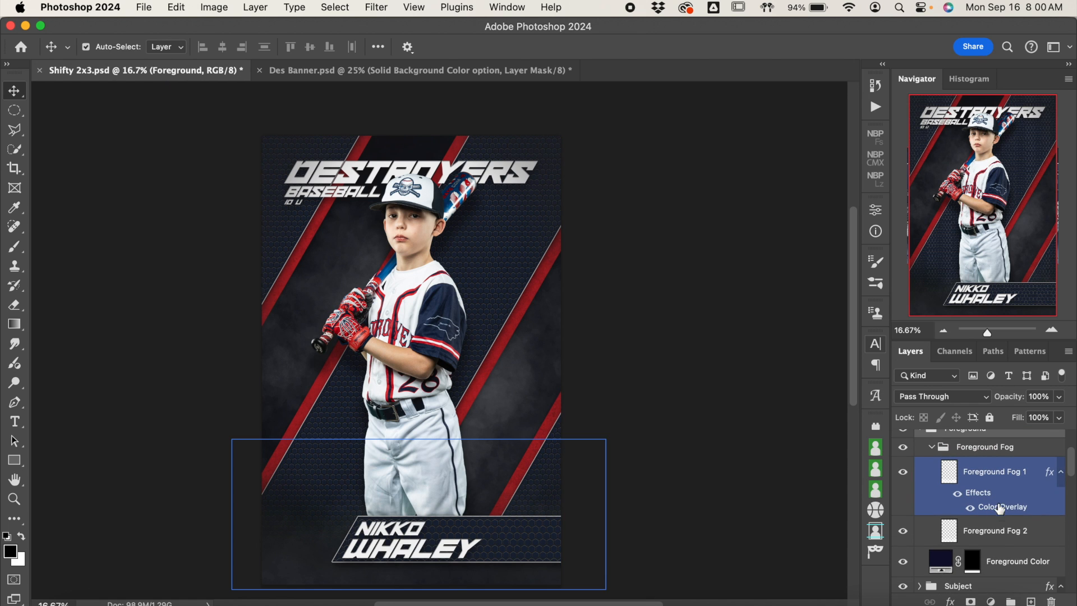
left_click(972, 507)
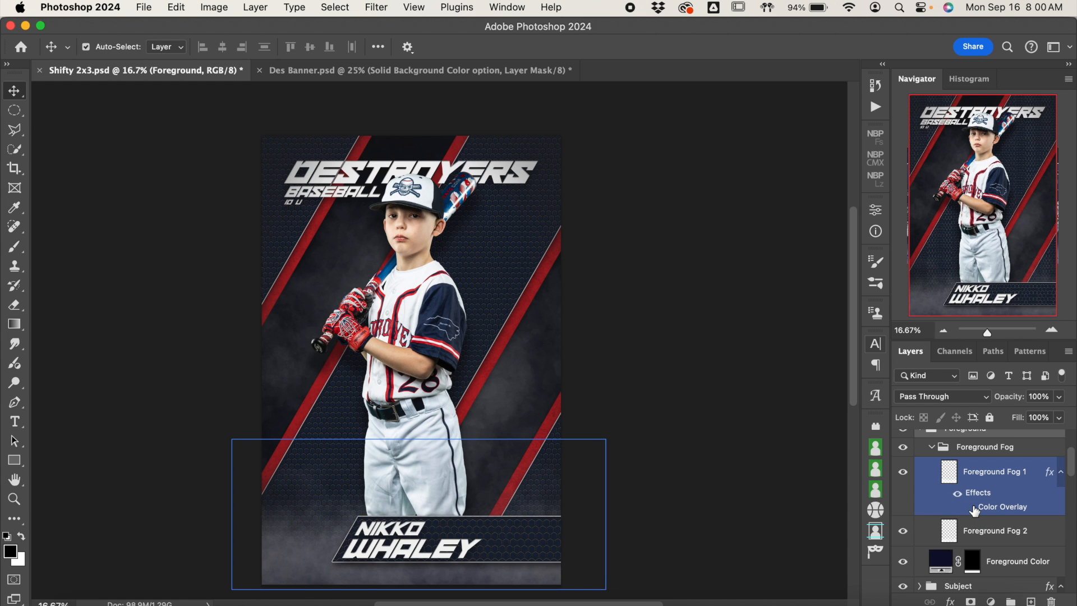
left_click(971, 508)
Step: Recolor the Foreground Fog 1 Color Overlay with navy 192235, lightened to 2d3d5e
double_click(1008, 506)
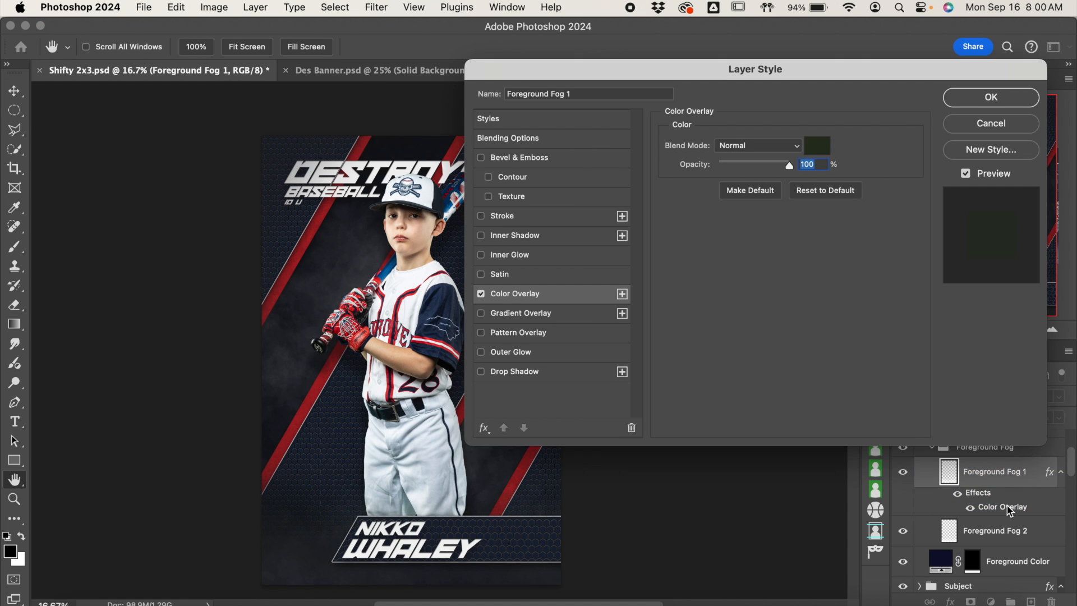
left_click(822, 147)
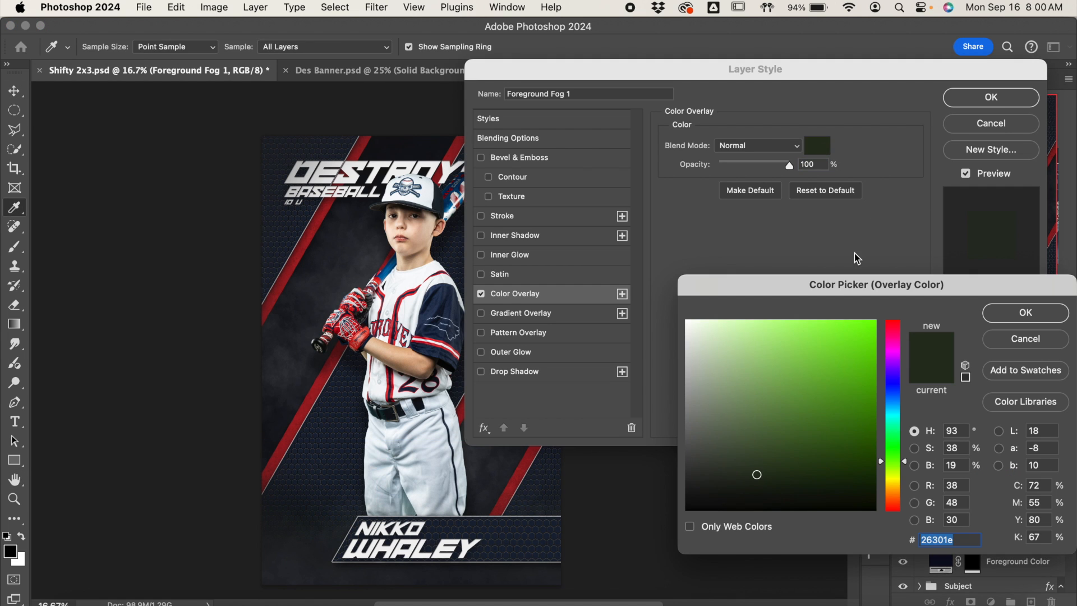
type("192235")
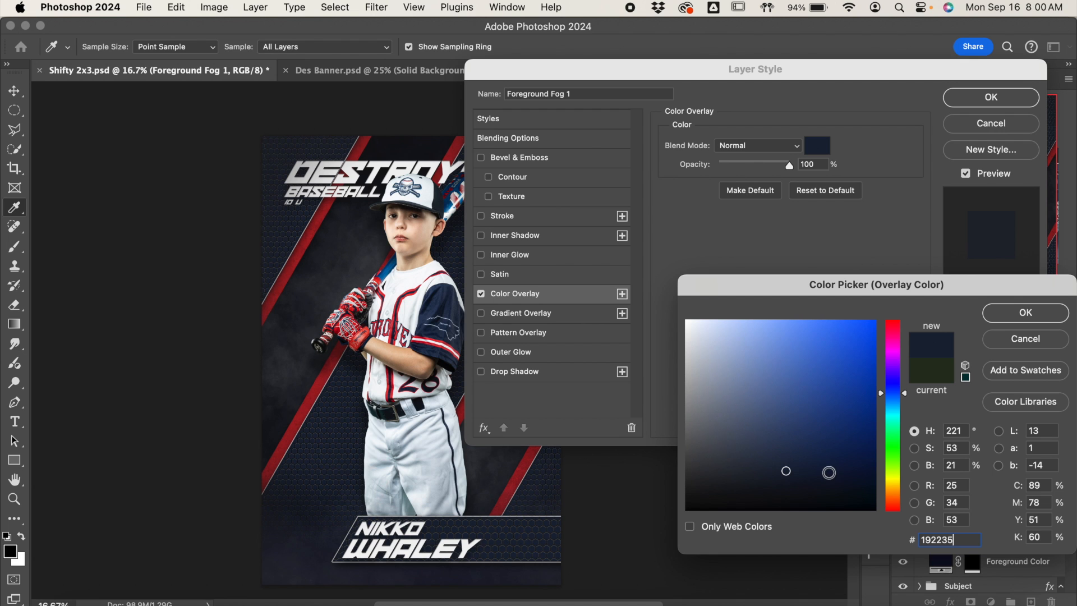
left_click(785, 458)
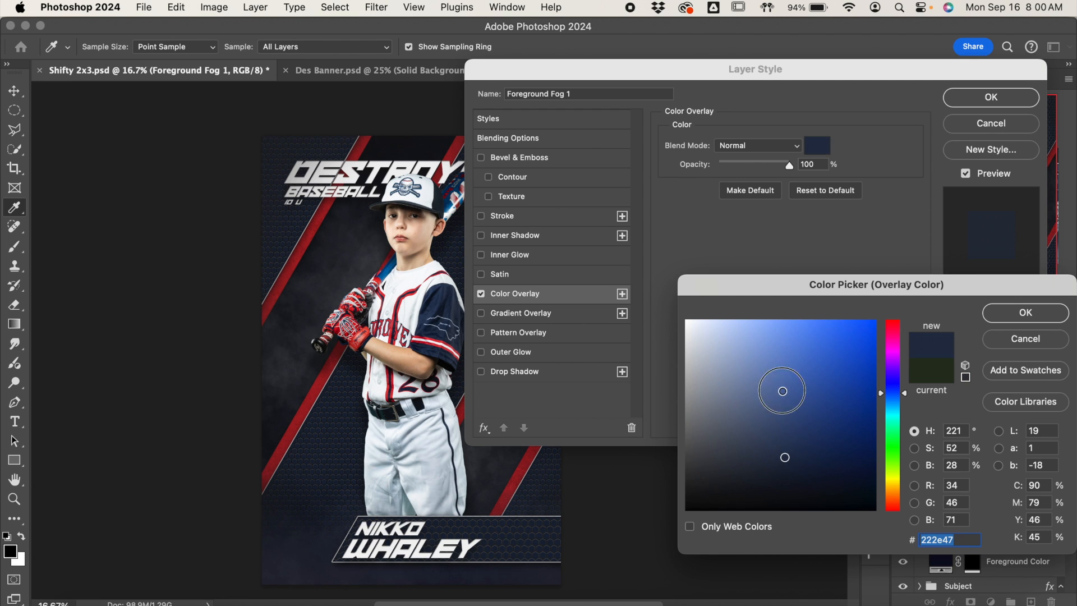
left_click(783, 391)
left_click(783, 371)
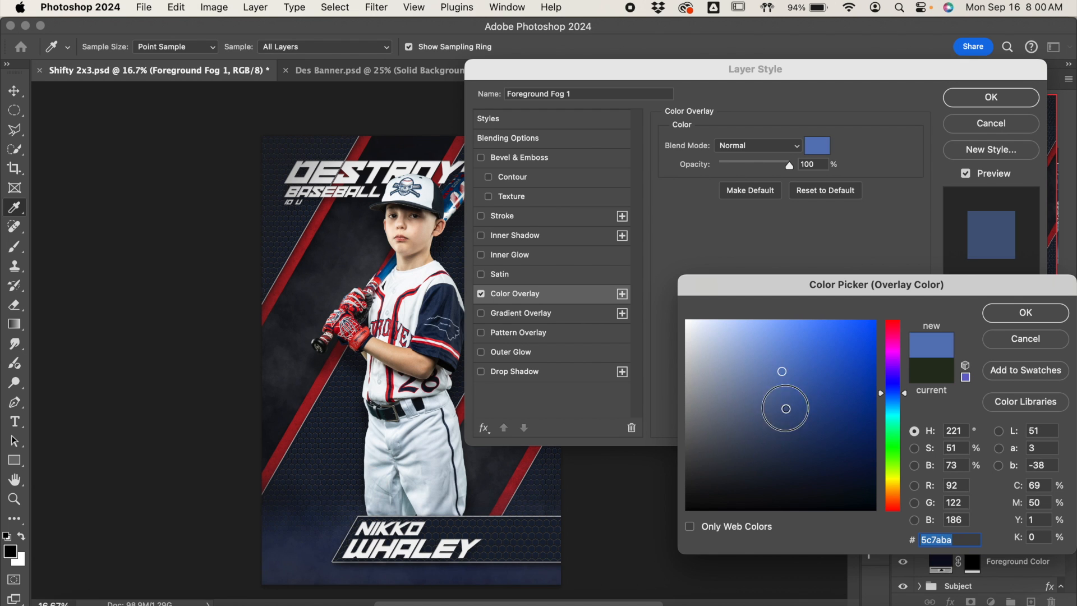
left_click(785, 412)
left_click(786, 430)
left_click(785, 445)
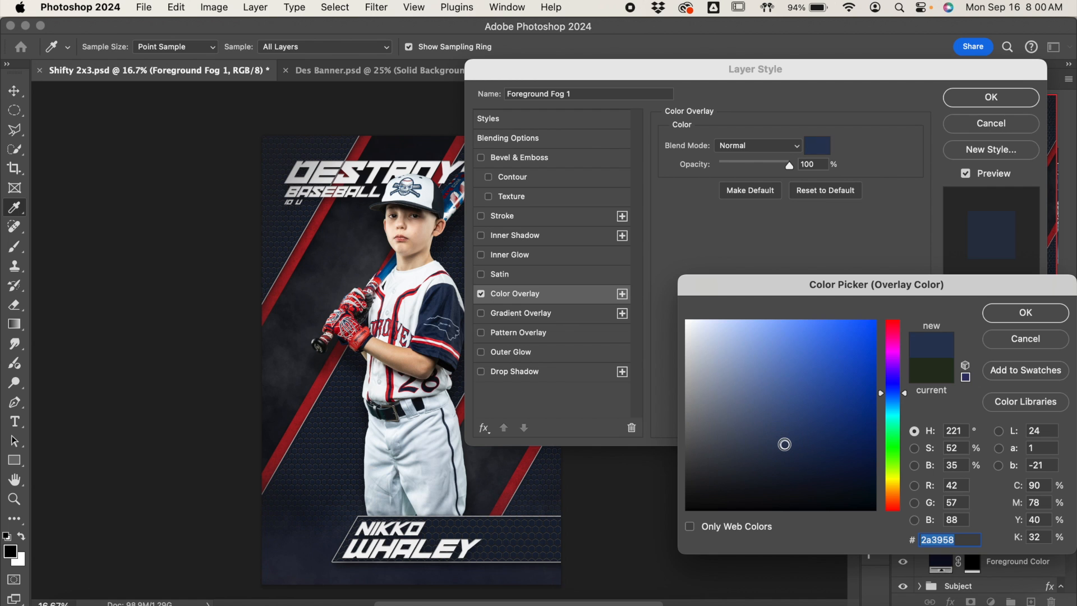
left_click(785, 440)
left_click(785, 440)
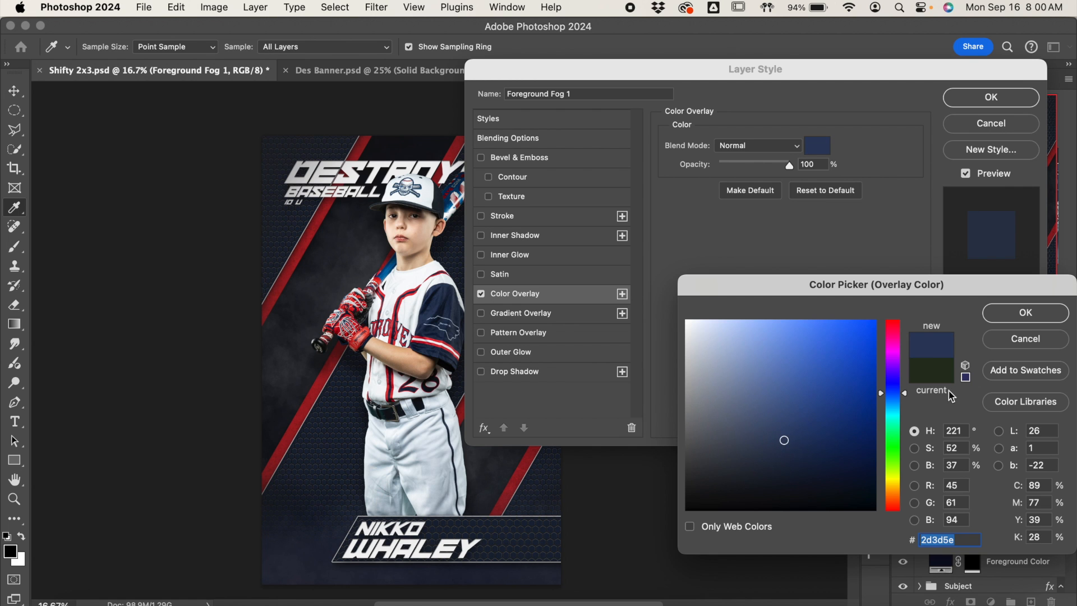
left_click(1030, 320)
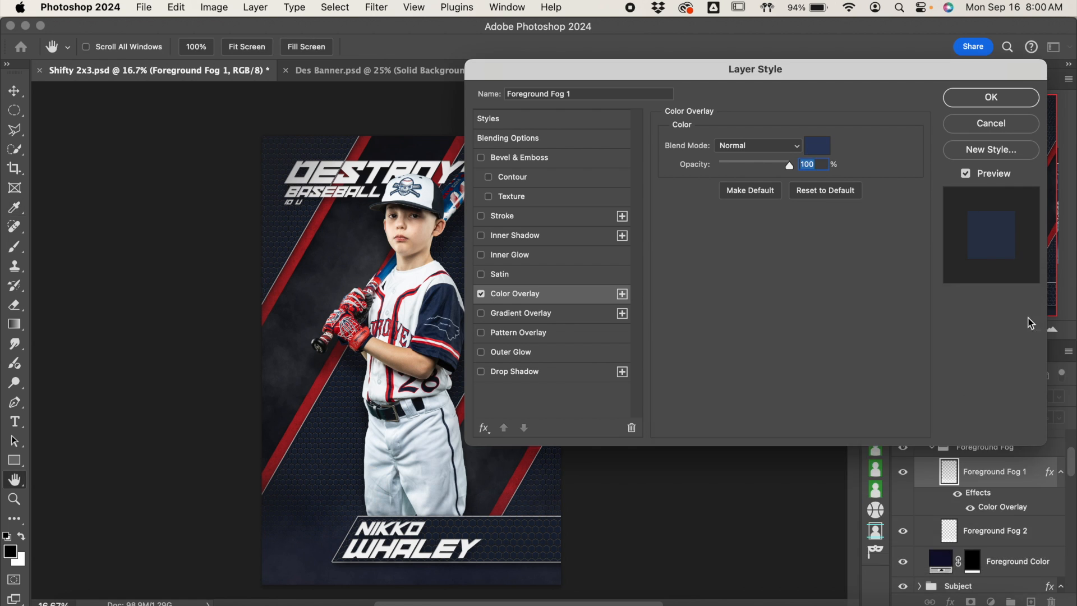
left_click(991, 101)
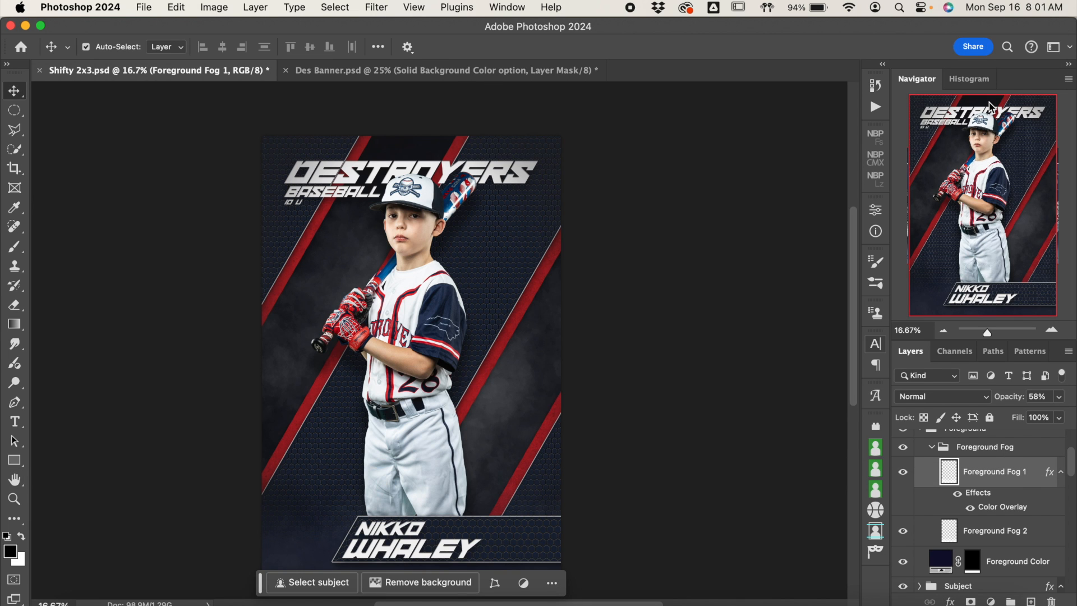
left_click(943, 331)
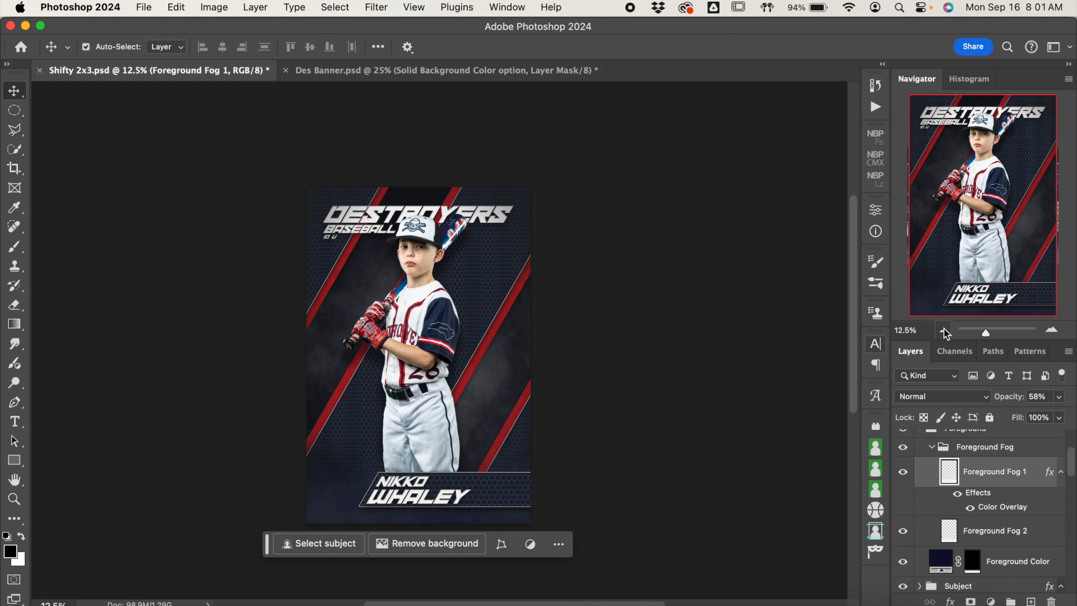